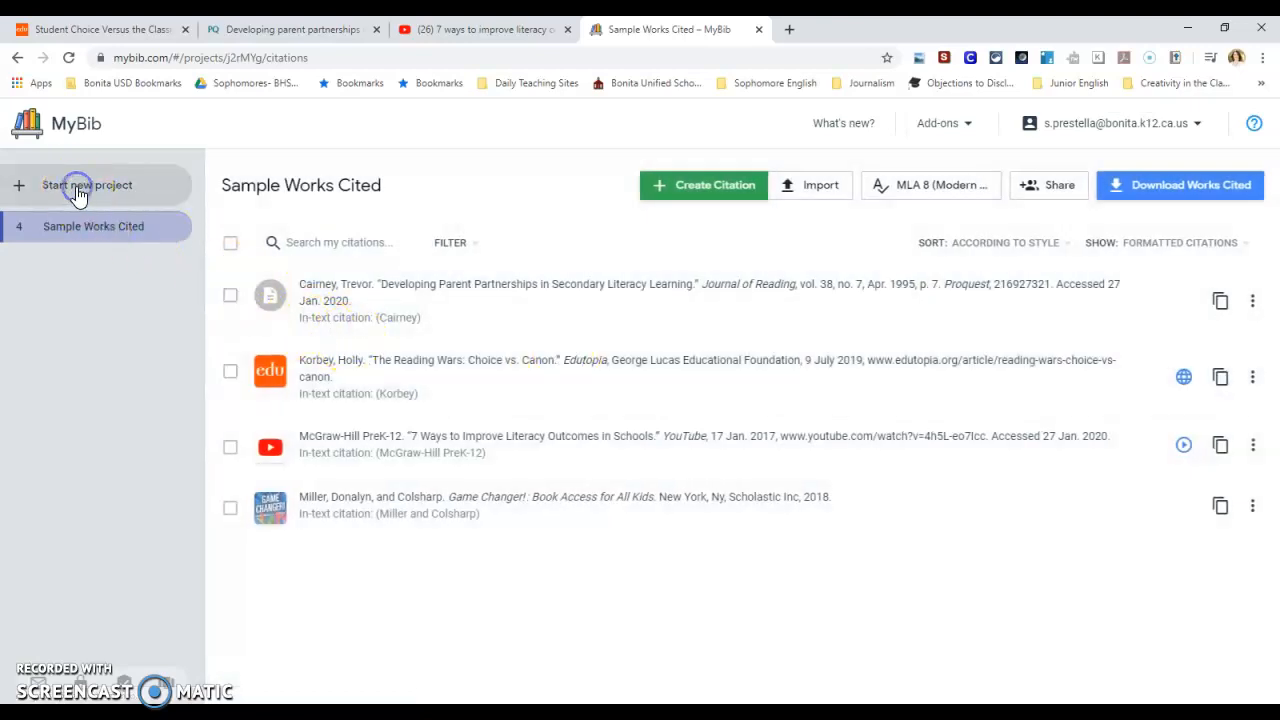
Step: Start a new bibliography project named Works Cited Page
{"action": "left_click", "coordinate": [78, 193]}
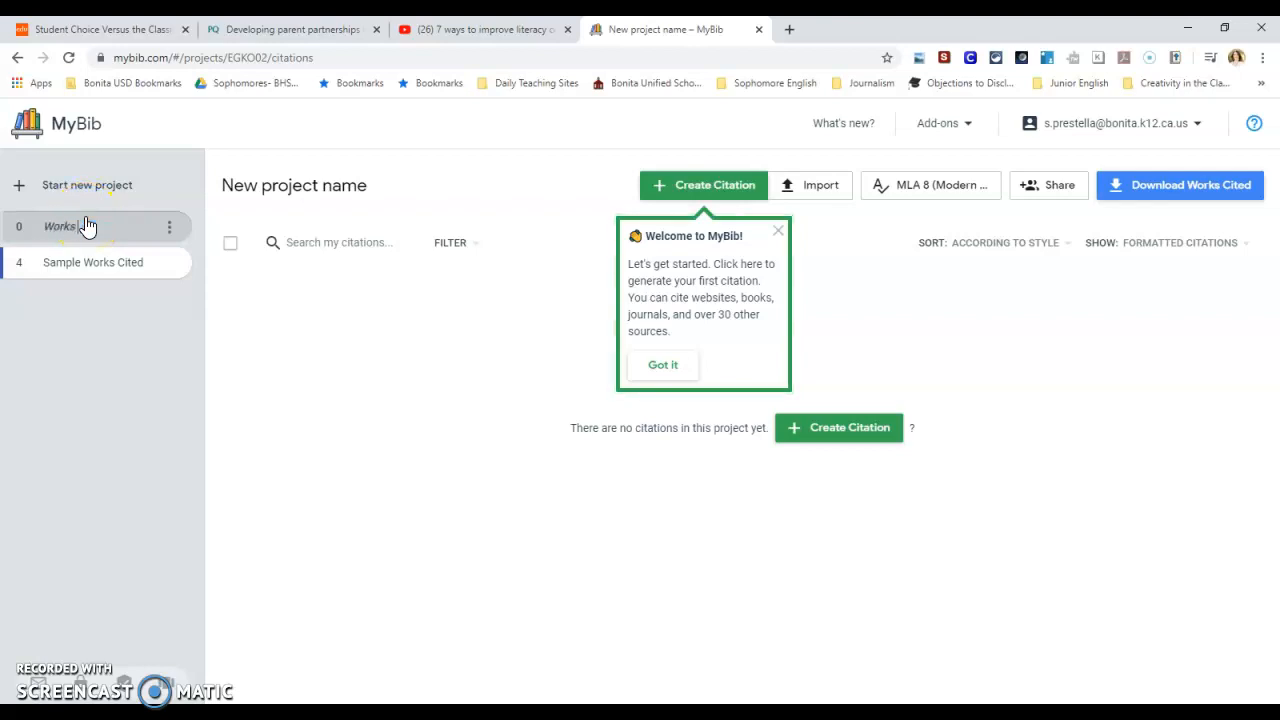
{"action": "left_click", "coordinate": [204, 212]}
{"action": "left_click", "coordinate": [128, 222]}
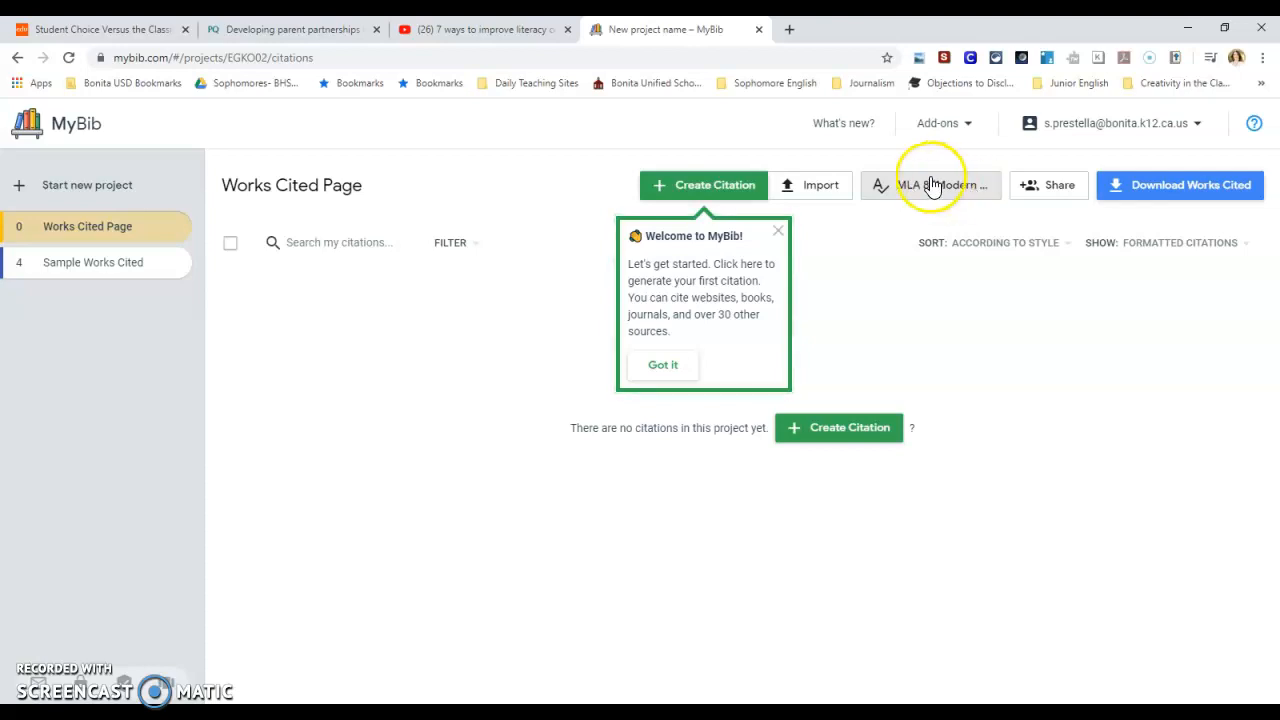
Step: Begin a new citation in the Works Cited Page project and review the additional source types available
{"action": "left_click", "coordinate": [716, 188]}
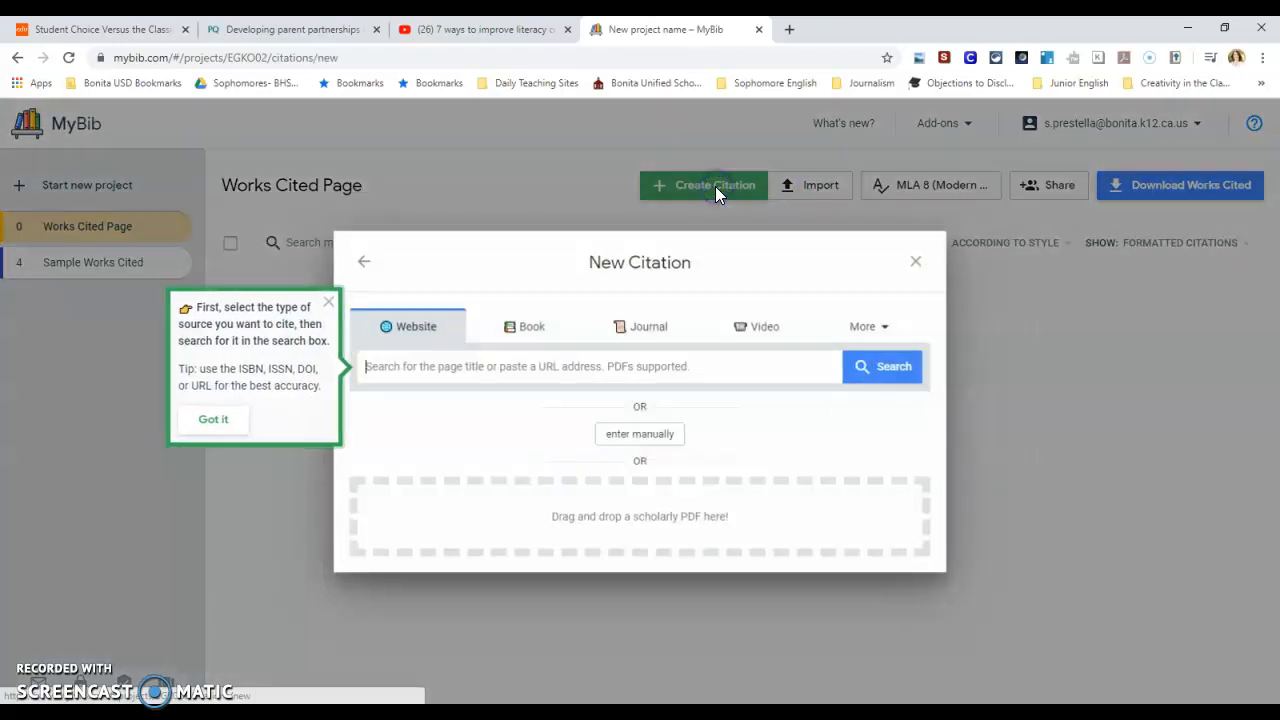
{"action": "left_click", "coordinate": [415, 328]}
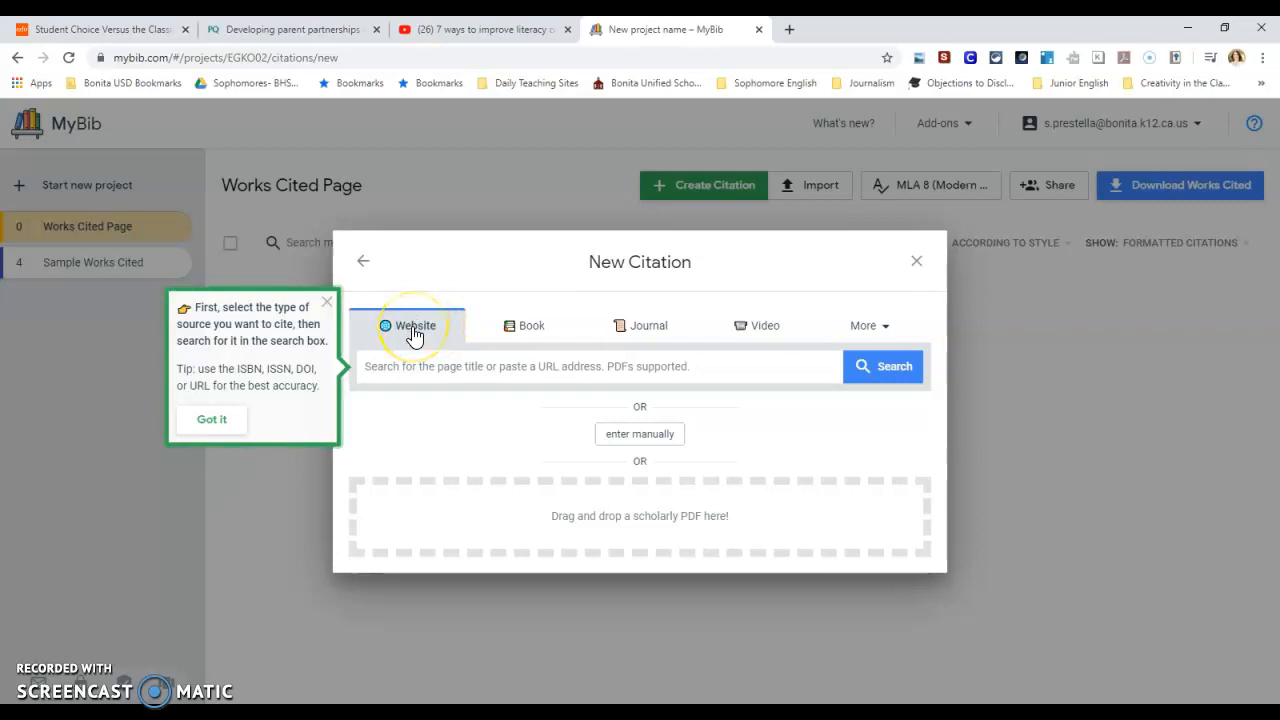
{"action": "left_click", "coordinate": [889, 334]}
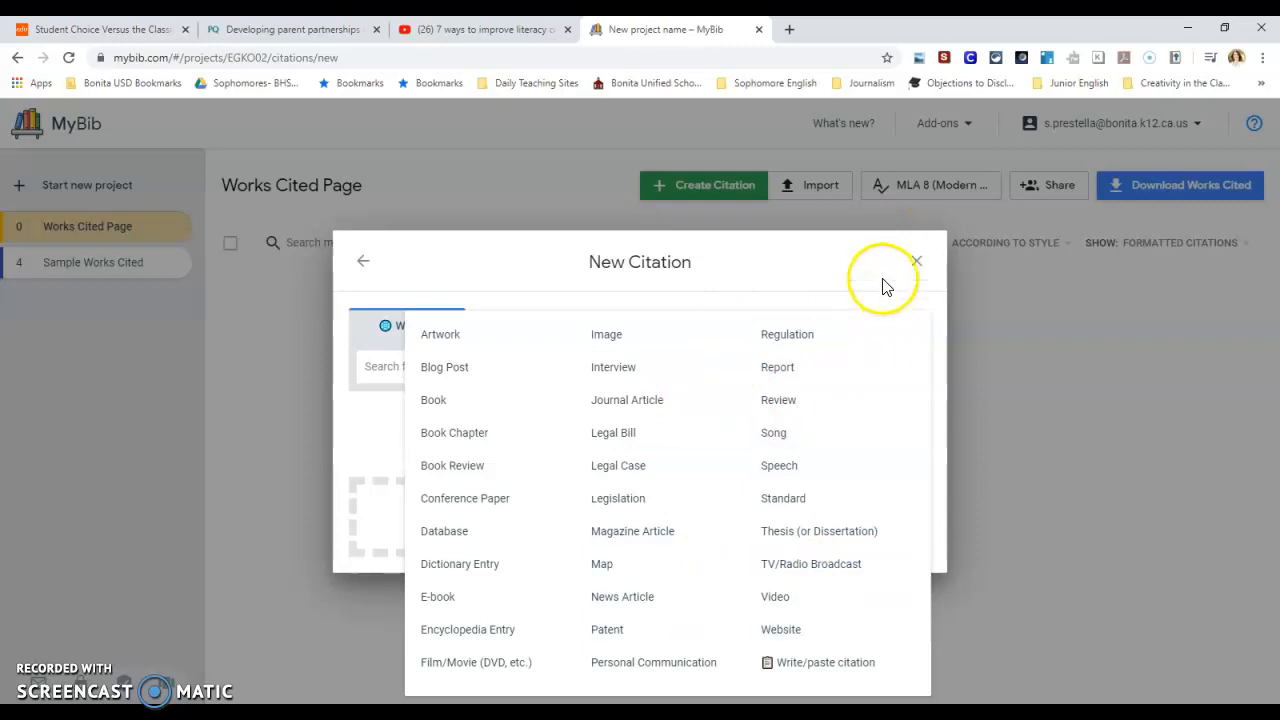
{"action": "left_click", "coordinate": [812, 259]}
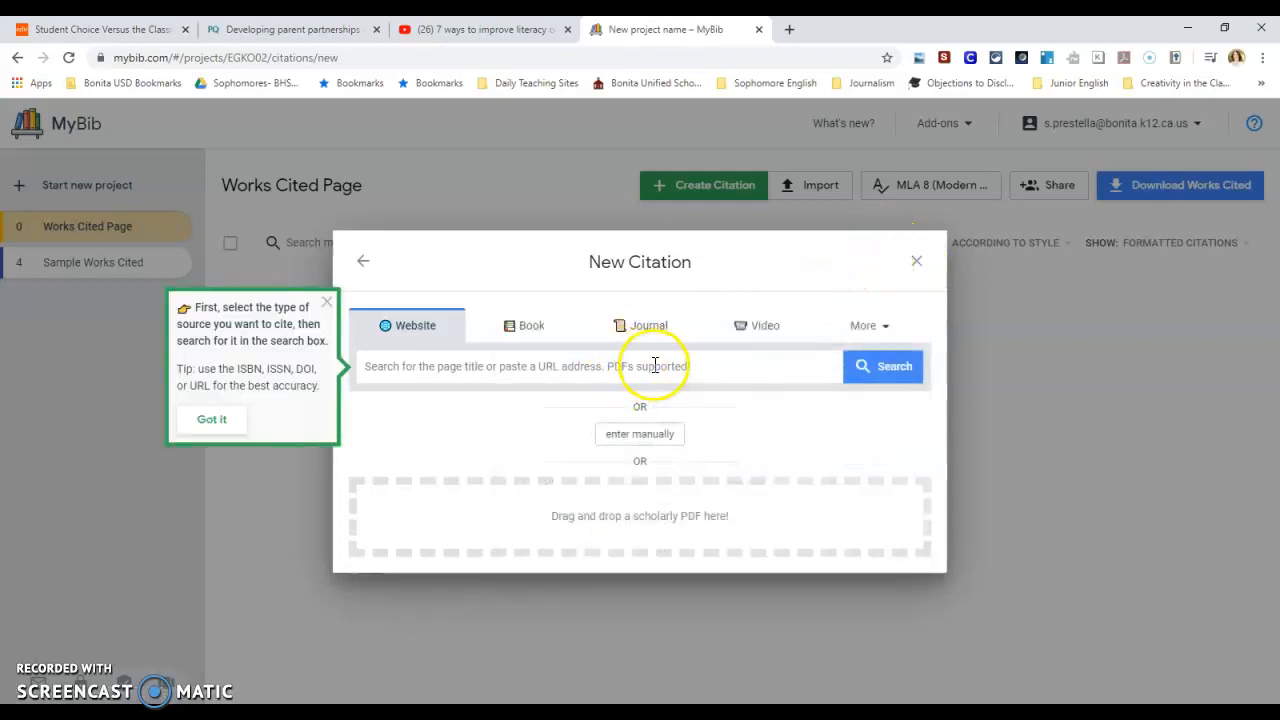
Step: Switch to the Edutopia article "The Reading Wars: Choice vs. Canon" and copy its web address
{"action": "left_click", "coordinate": [77, 34]}
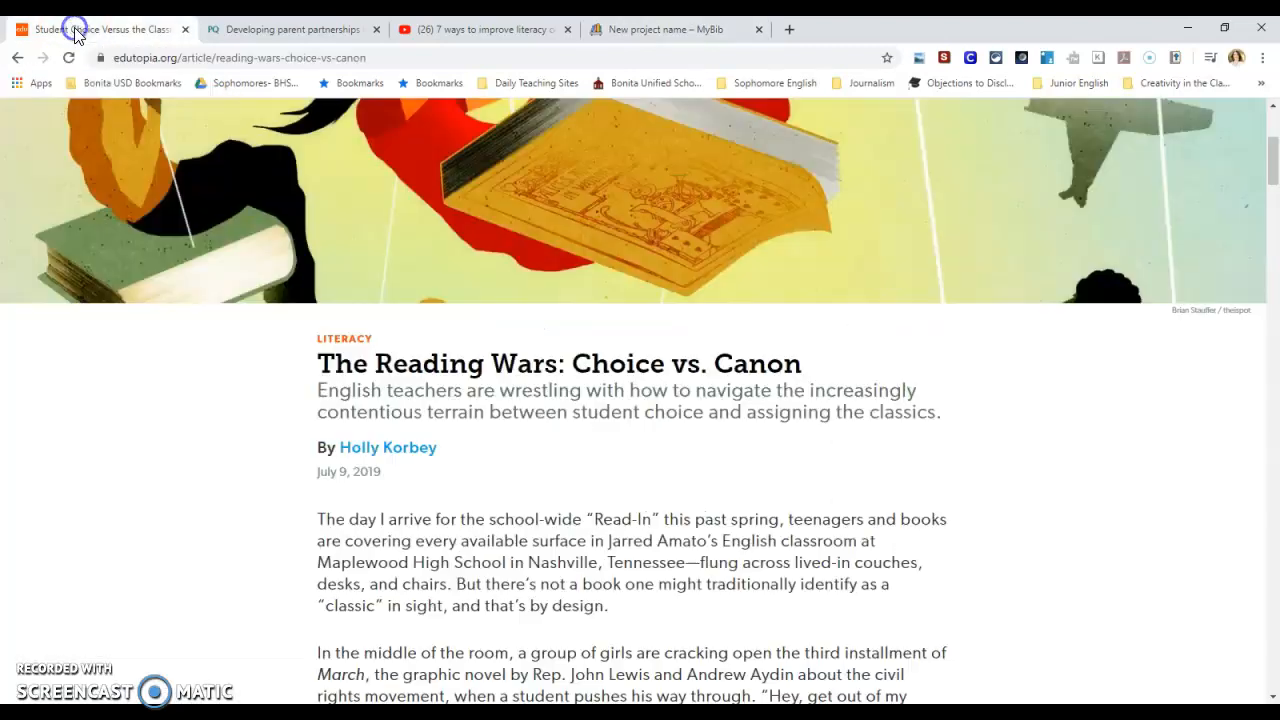
{"action": "left_click", "coordinate": [389, 60]}
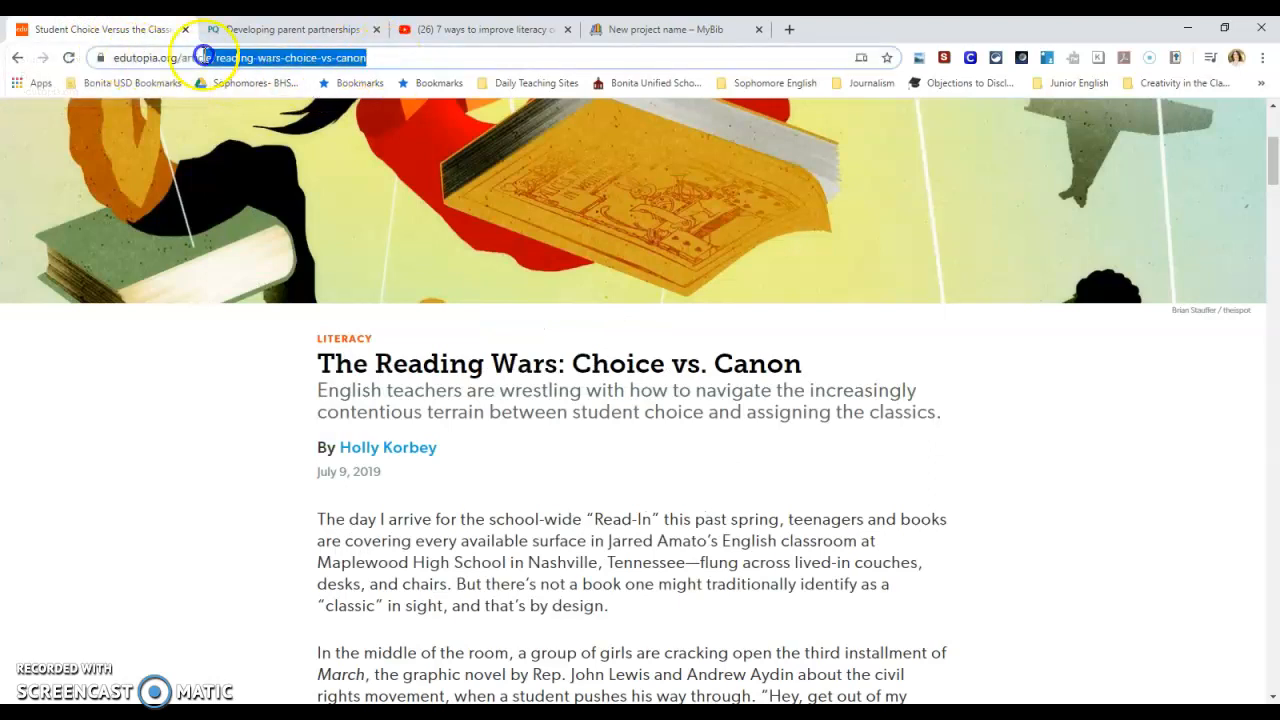
{"action": "right_click", "coordinate": [136, 62]}
{"action": "left_click", "coordinate": [178, 170]}
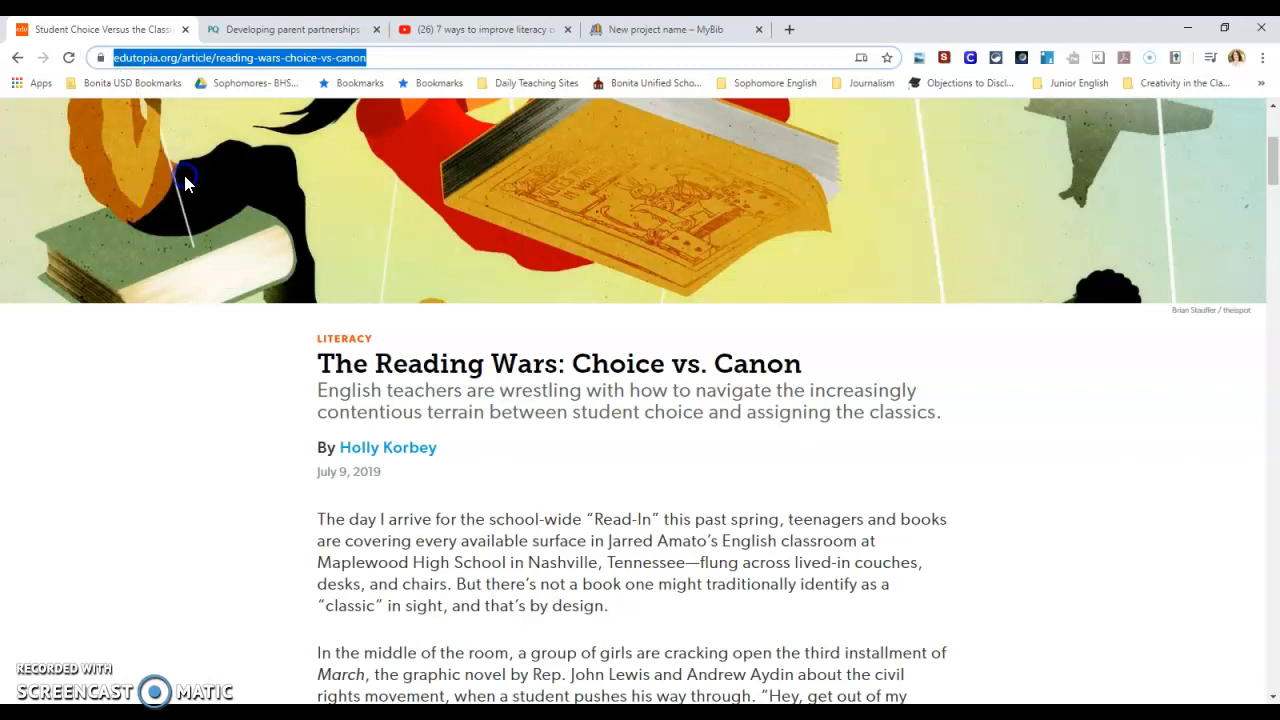
{"action": "left_click", "coordinate": [624, 30]}
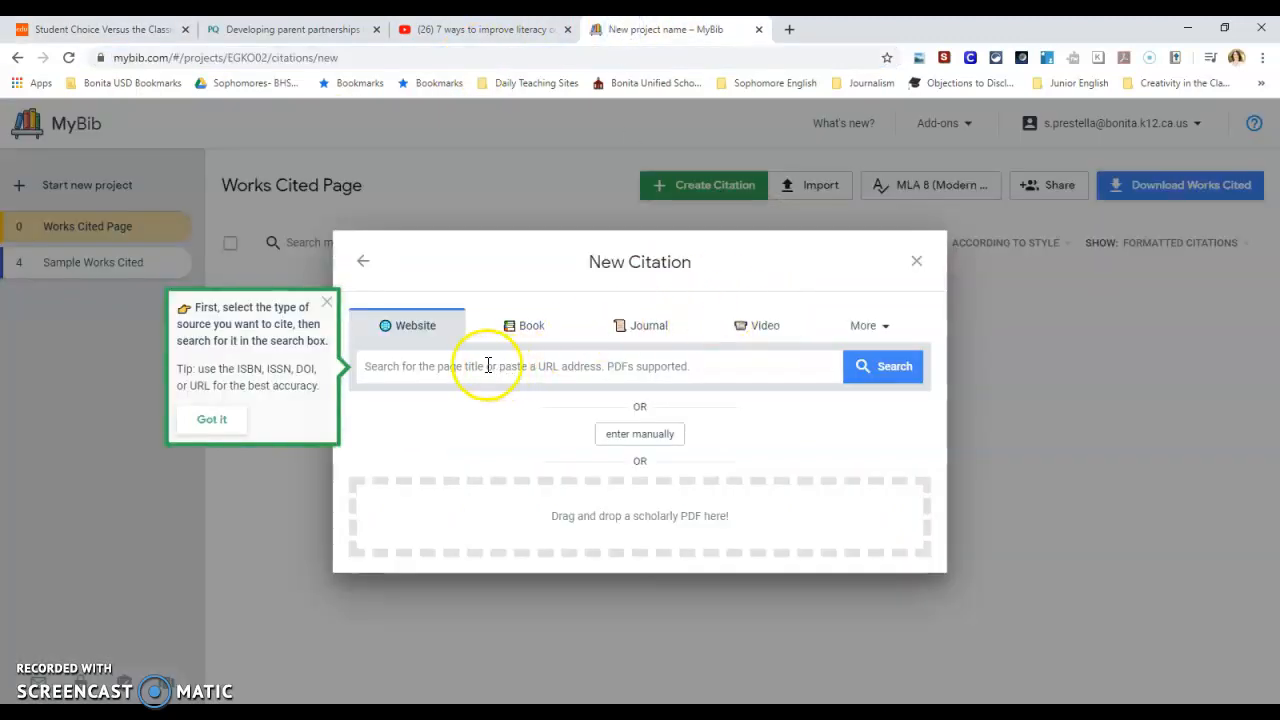
{"action": "left_click", "coordinate": [880, 325]}
{"action": "left_click", "coordinate": [697, 443]}
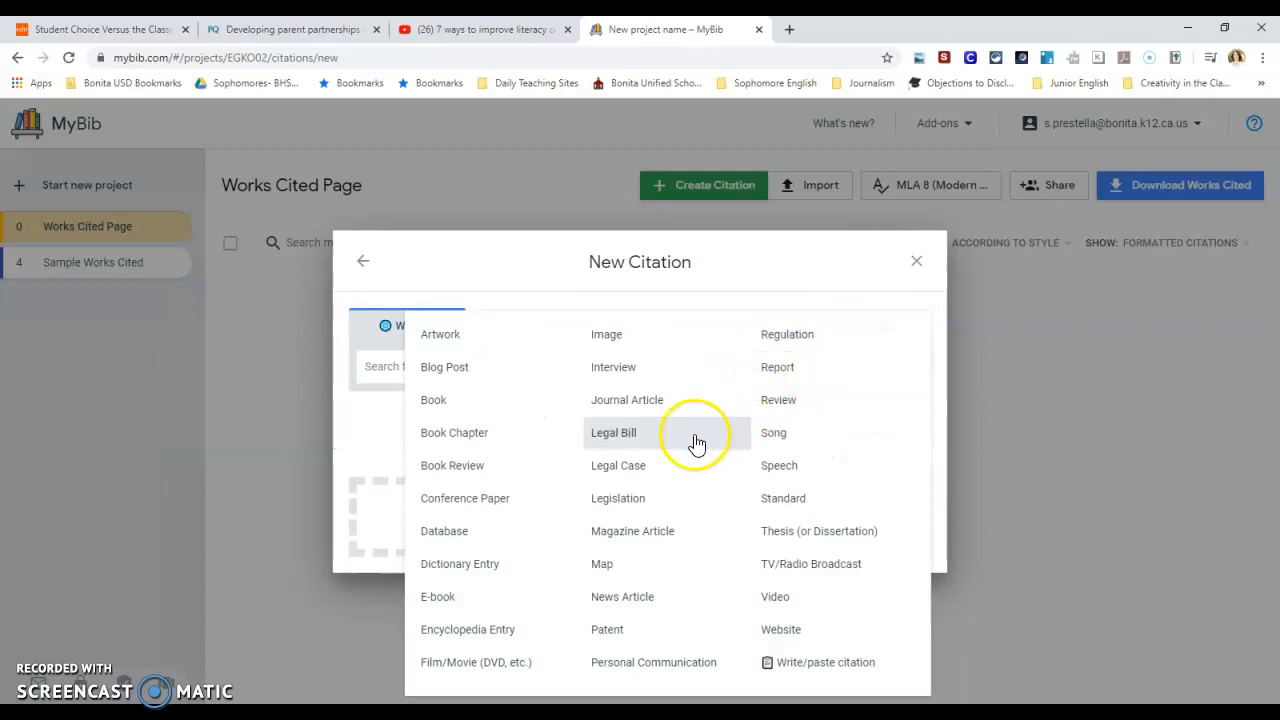
{"action": "left_click", "coordinate": [633, 600]}
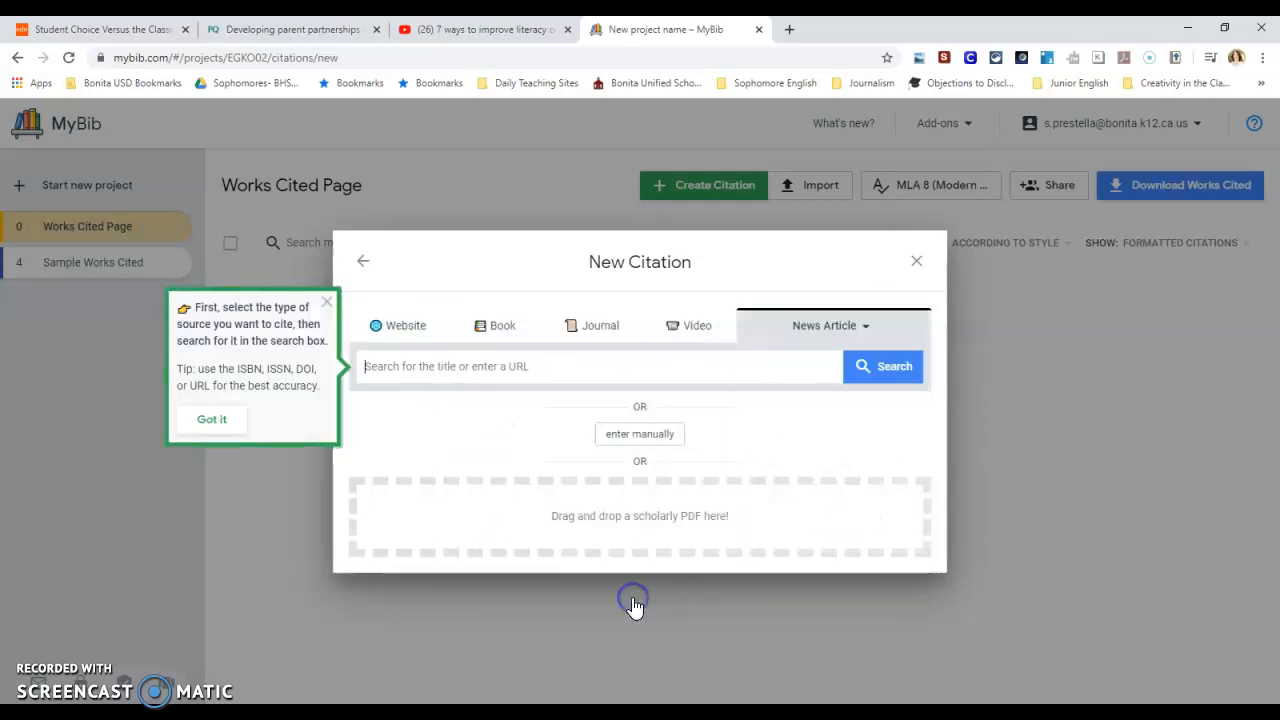
{"action": "right_click", "coordinate": [381, 372]}
{"action": "left_click", "coordinate": [418, 494]}
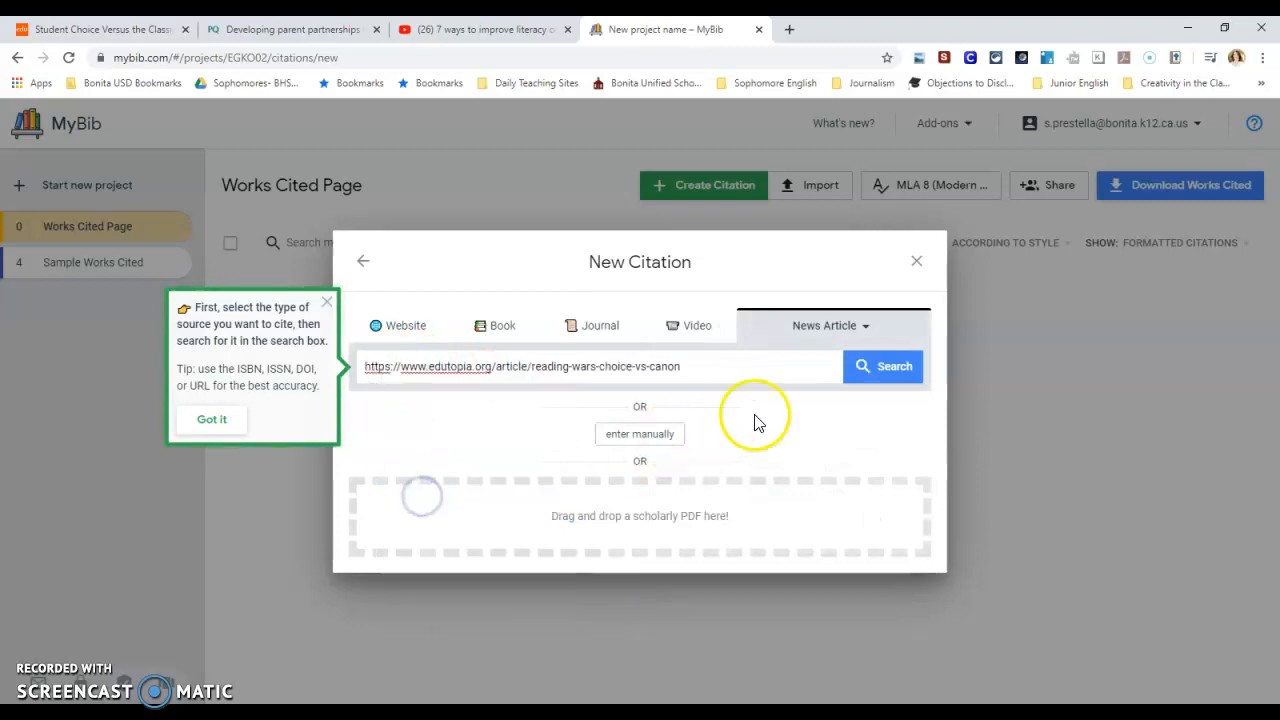
{"action": "left_click", "coordinate": [864, 378]}
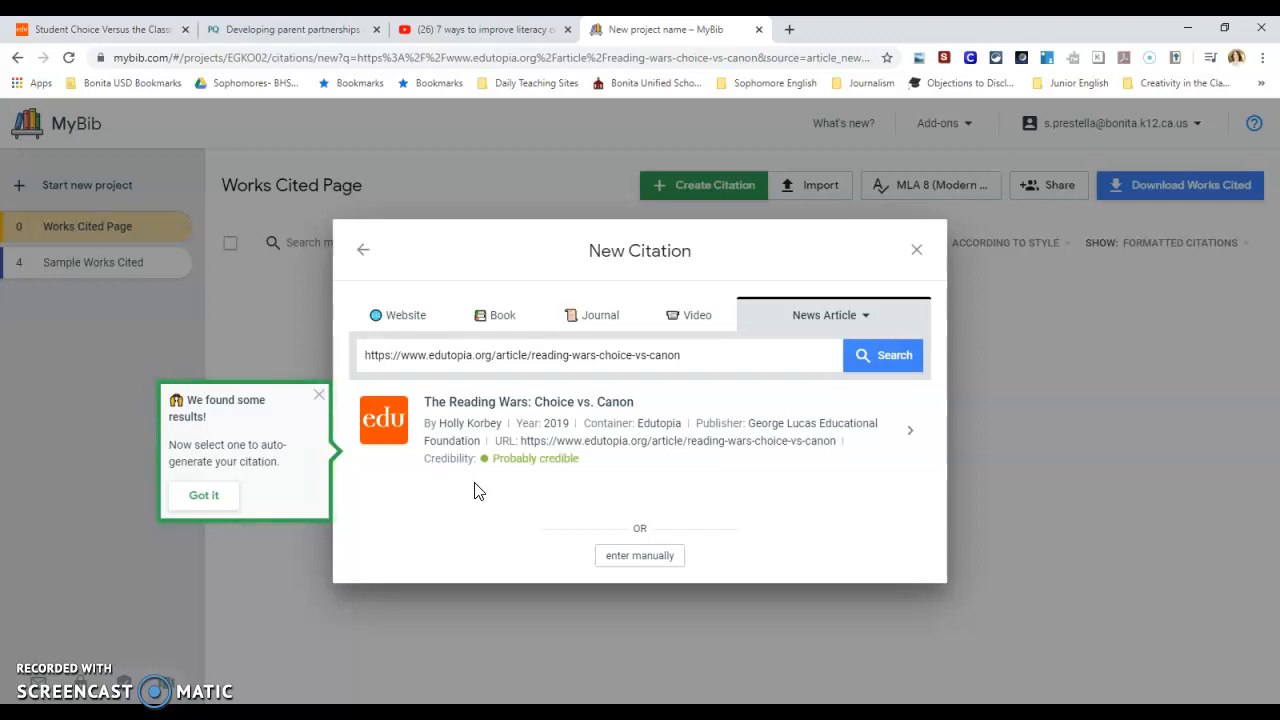
Step: Check the credibility rating of the result "The Reading Wars: Choice vs. Canon" and use it for the citation
{"action": "mouse_move", "coordinate": [520, 465]}
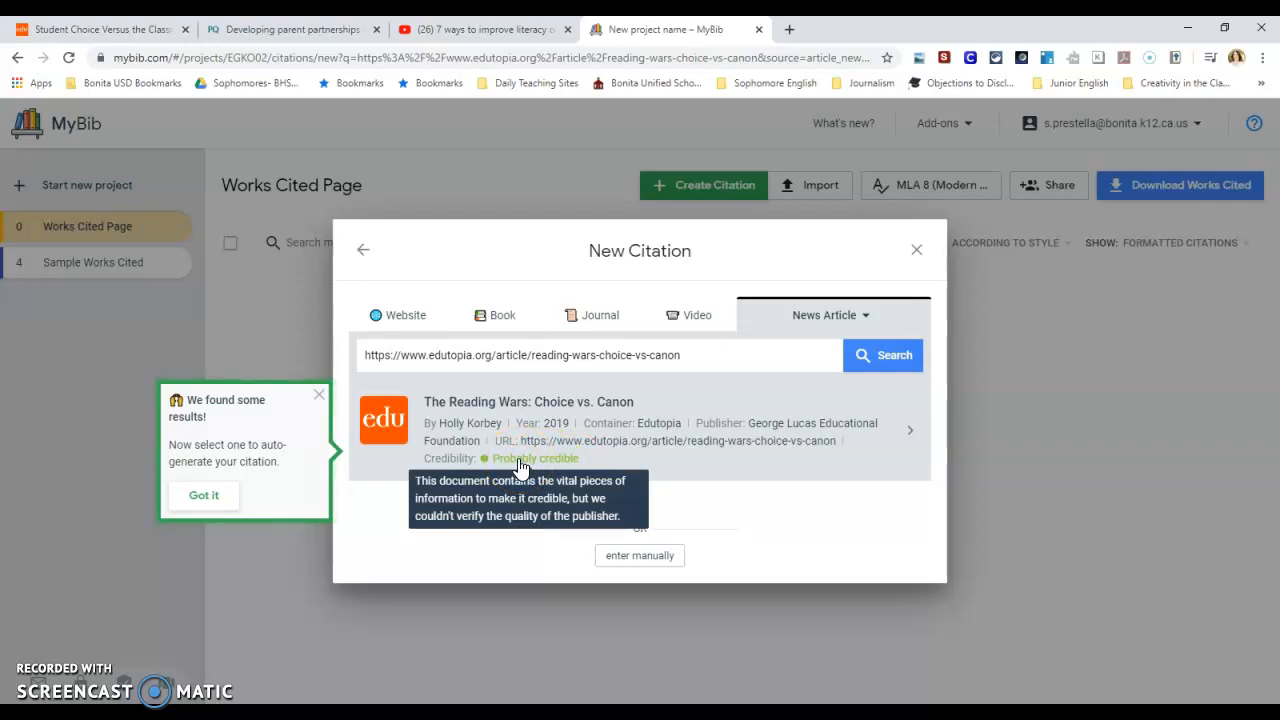
{"action": "left_click", "coordinate": [681, 458]}
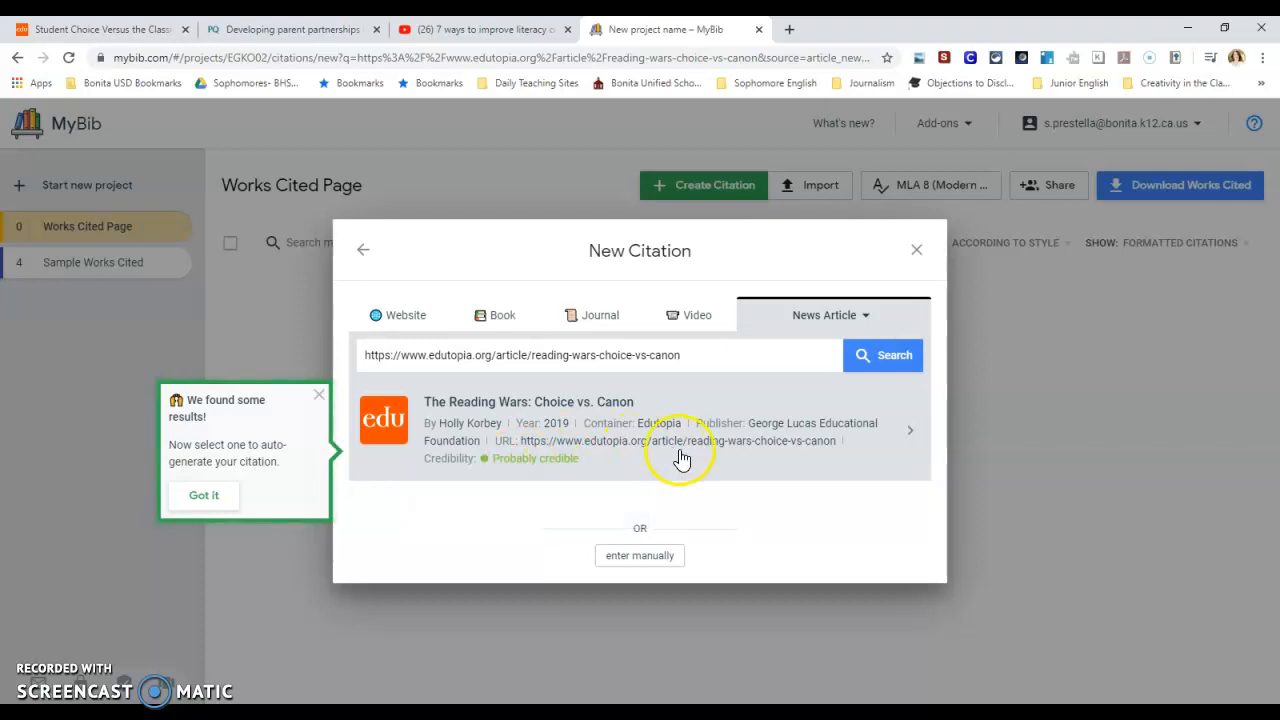
{"action": "left_click", "coordinate": [913, 440]}
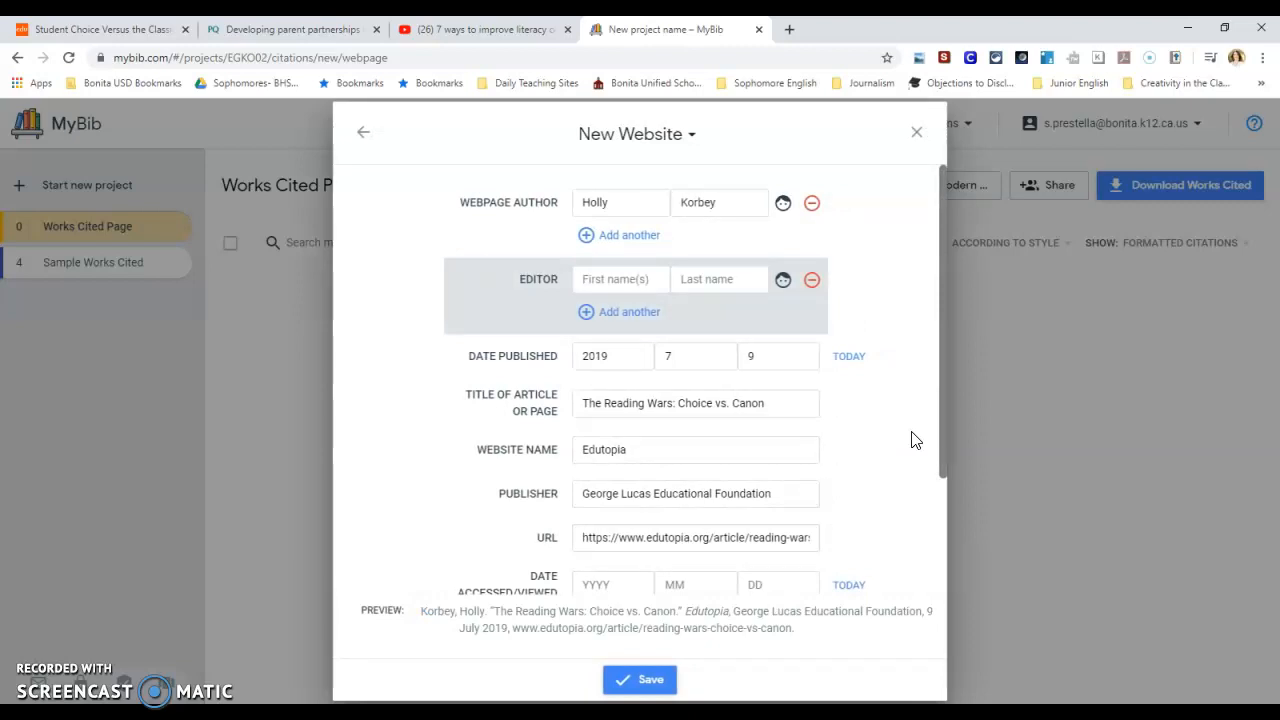
Step: Set the citation's date accessed to 2020, 1, 27 and save the citation
{"action": "scroll", "coordinate": [714, 474], "scroll_direction": "down", "scroll_amount": 3}
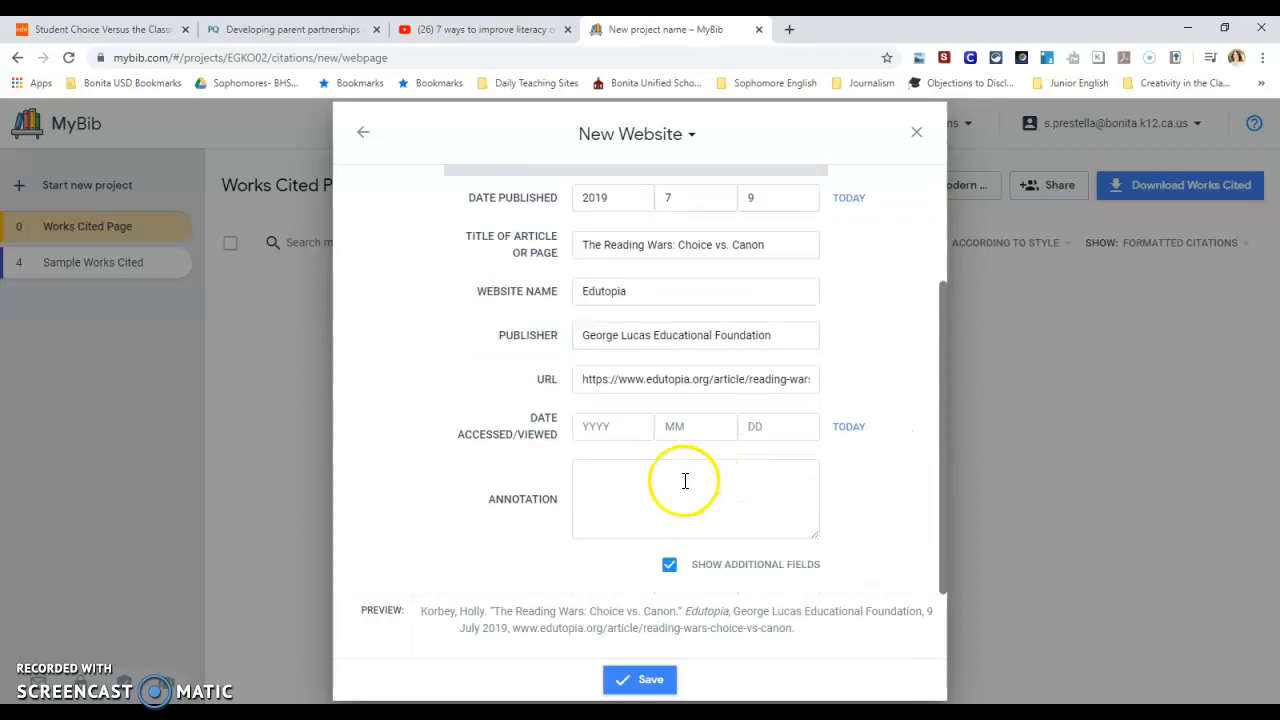
{"action": "scroll", "coordinate": [685, 481], "scroll_direction": "up", "scroll_amount": 2}
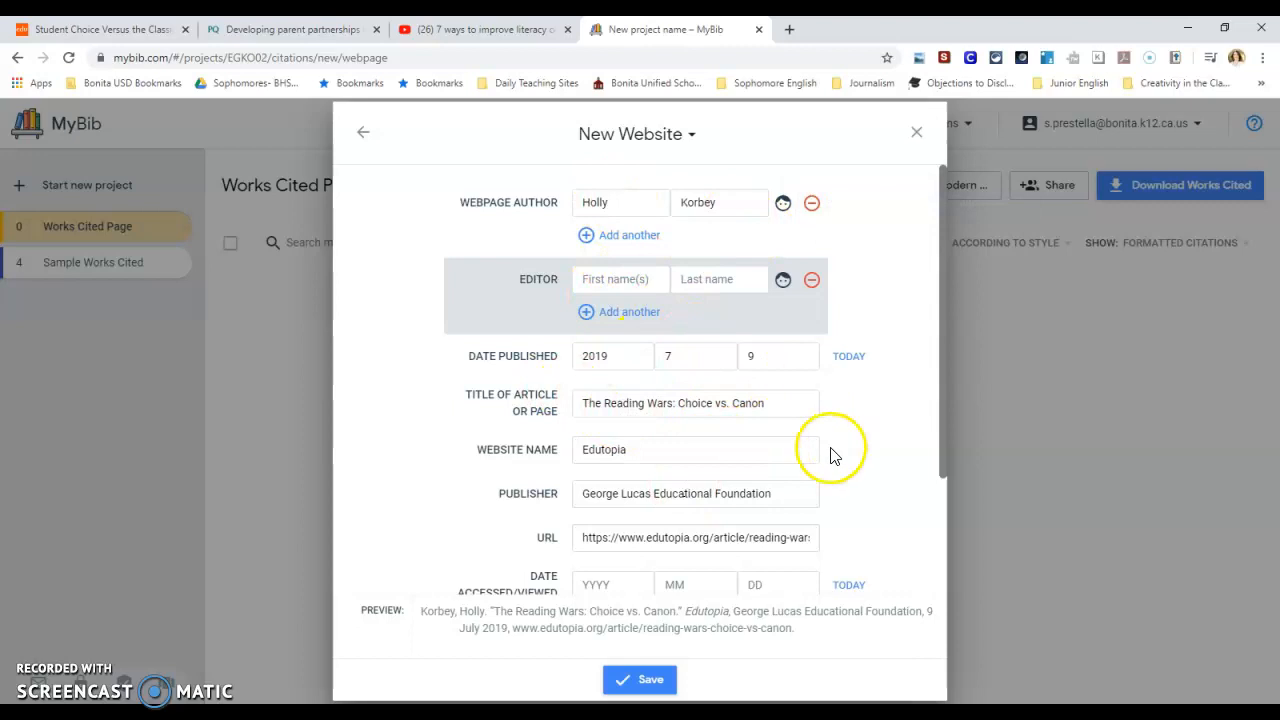
{"action": "scroll", "coordinate": [760, 470], "scroll_direction": "down", "scroll_amount": 2}
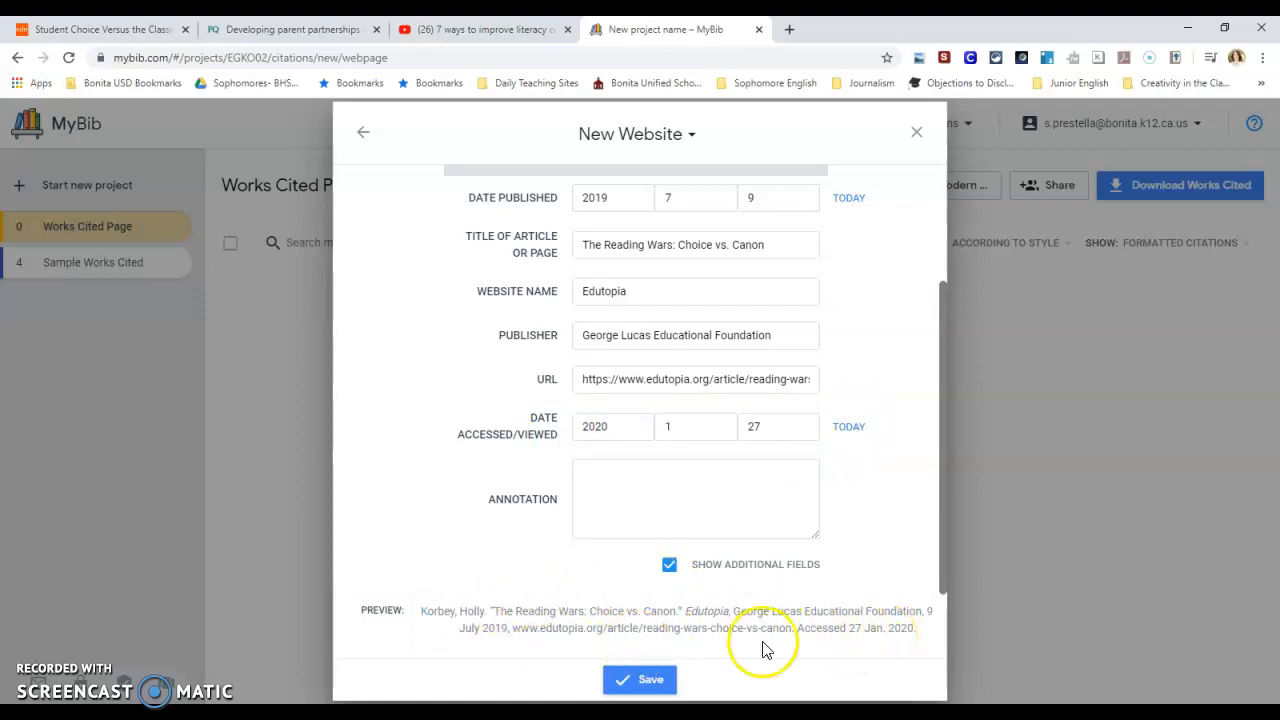
{"action": "left_click", "coordinate": [643, 680]}
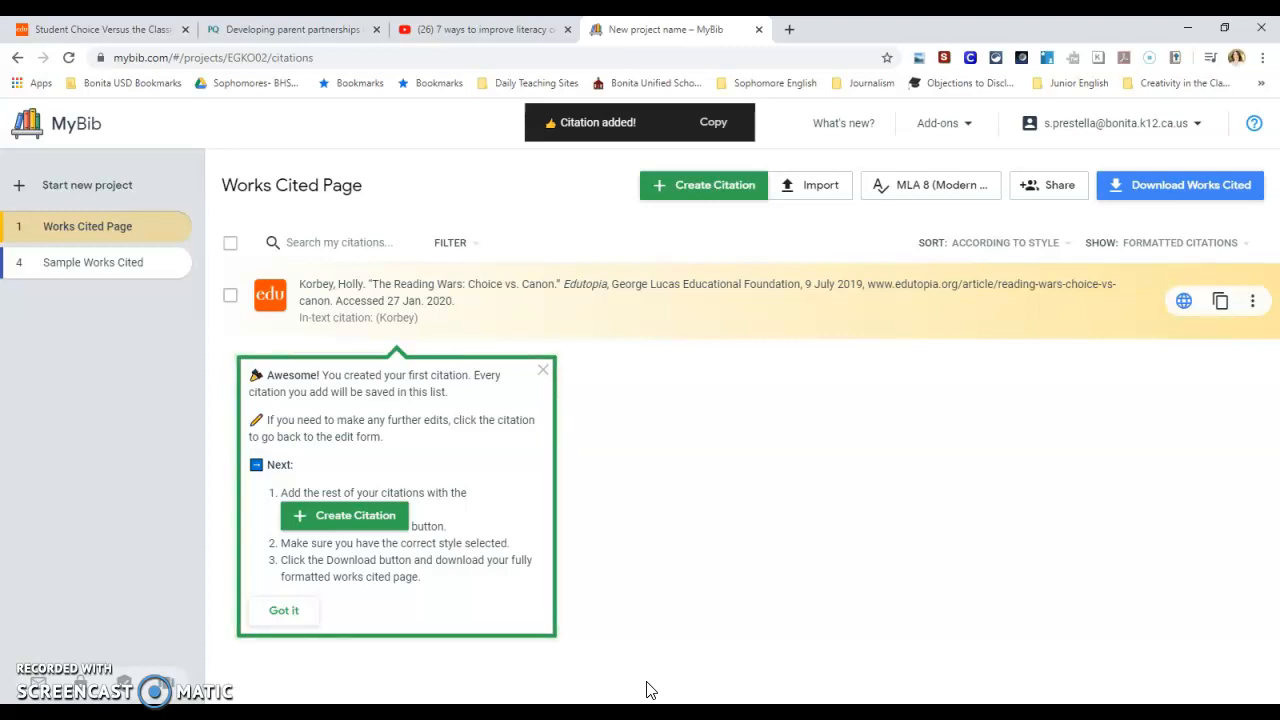
Step: Switch to the ProQuest article "Developing parent partnerships in secondary literacy learning" and try to download its PDF
{"action": "left_click", "coordinate": [296, 34]}
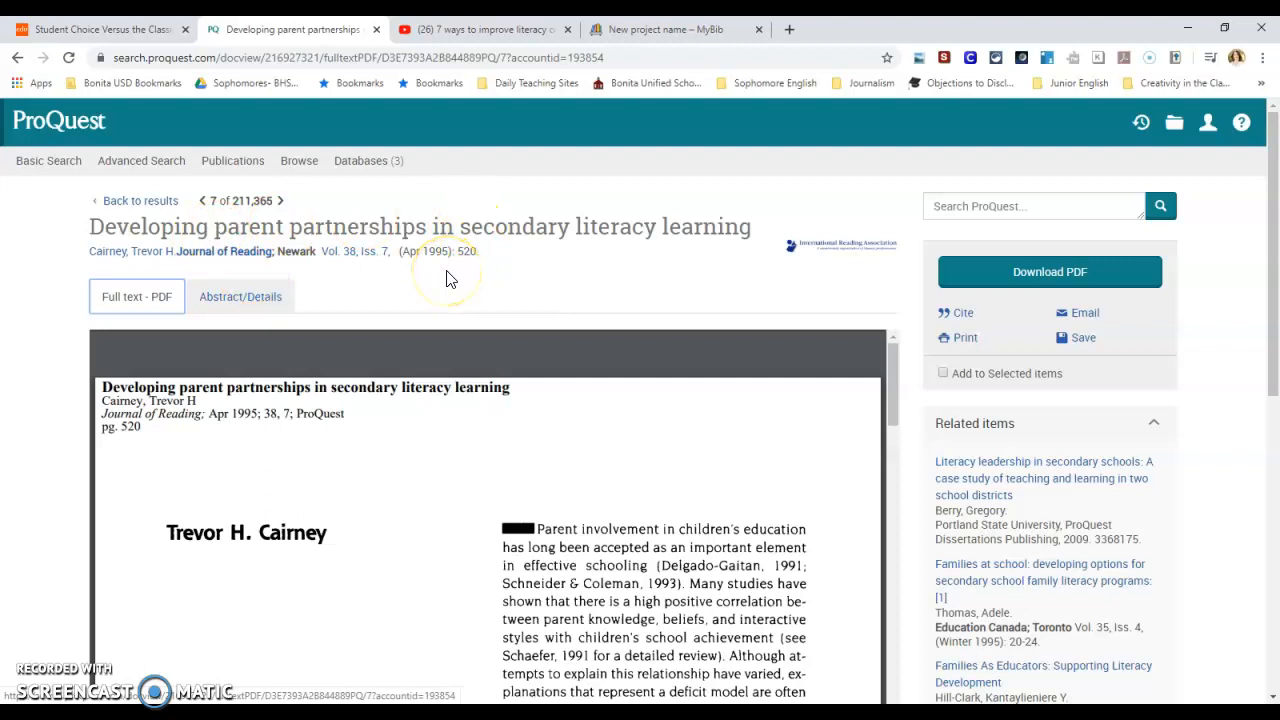
{"action": "mouse_move", "coordinate": [241, 372]}
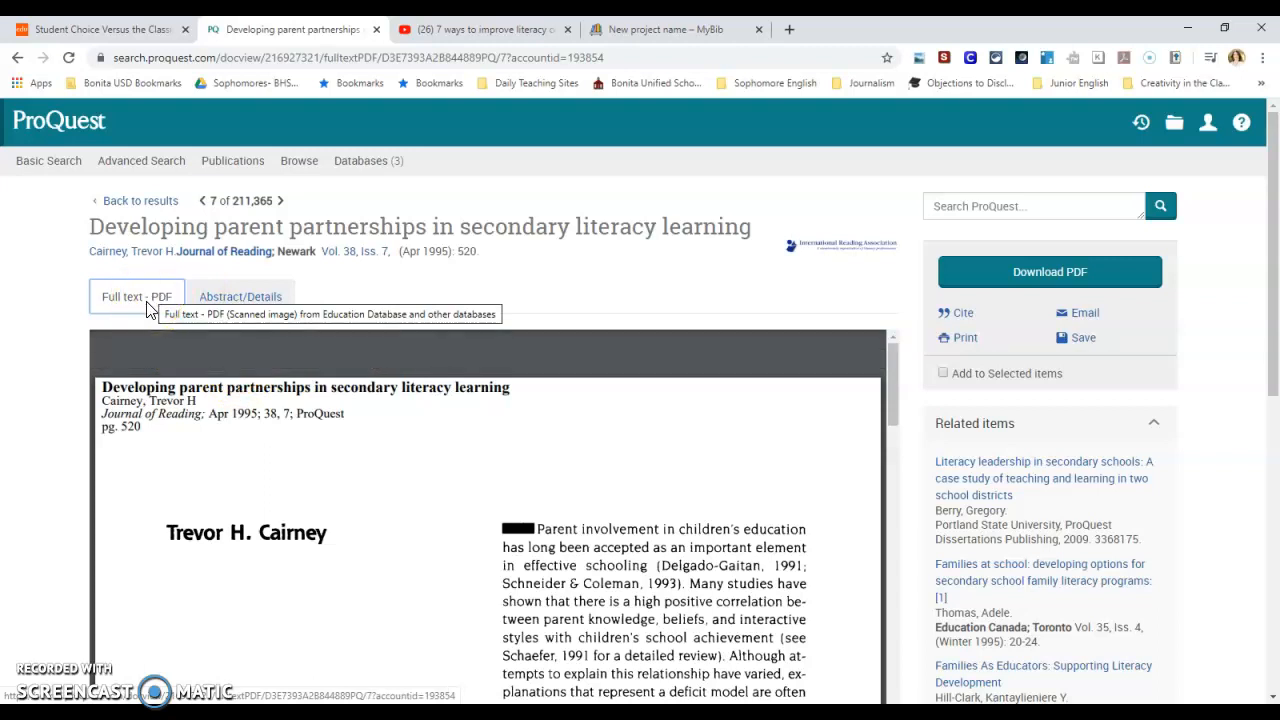
{"action": "mouse_move", "coordinate": [208, 520]}
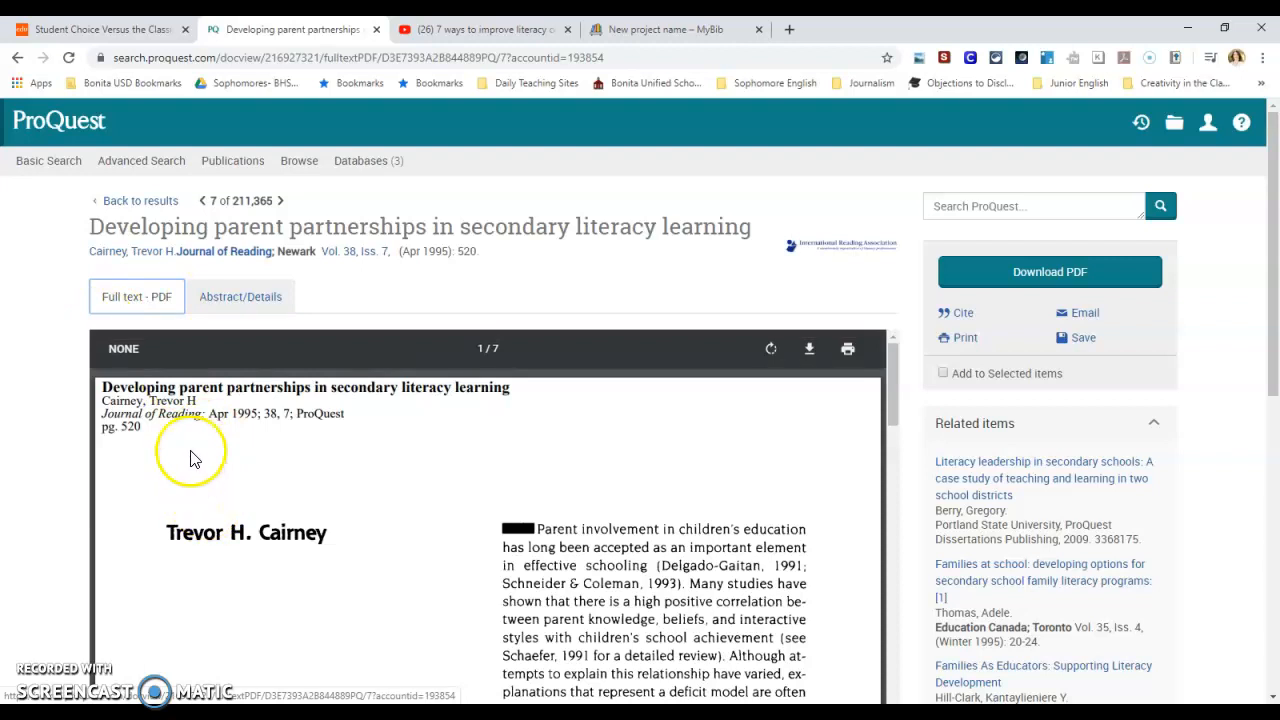
{"action": "left_click", "coordinate": [1028, 279]}
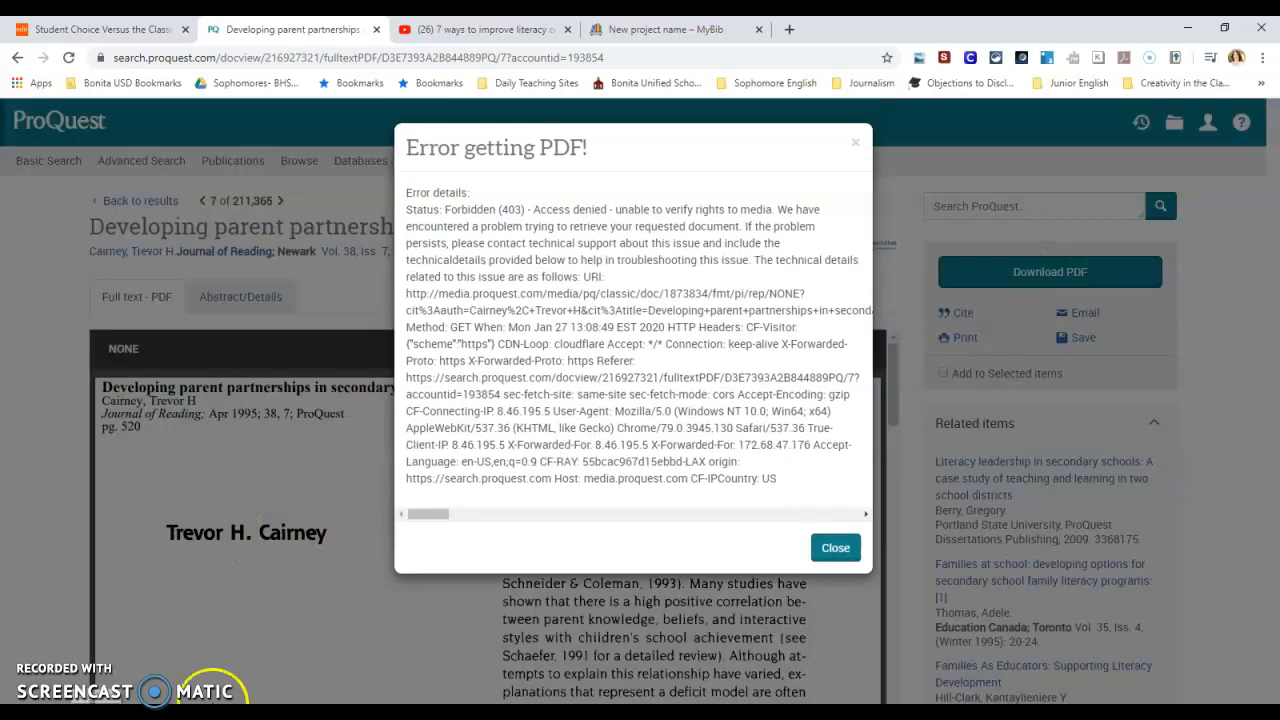
{"action": "left_click", "coordinate": [835, 547]}
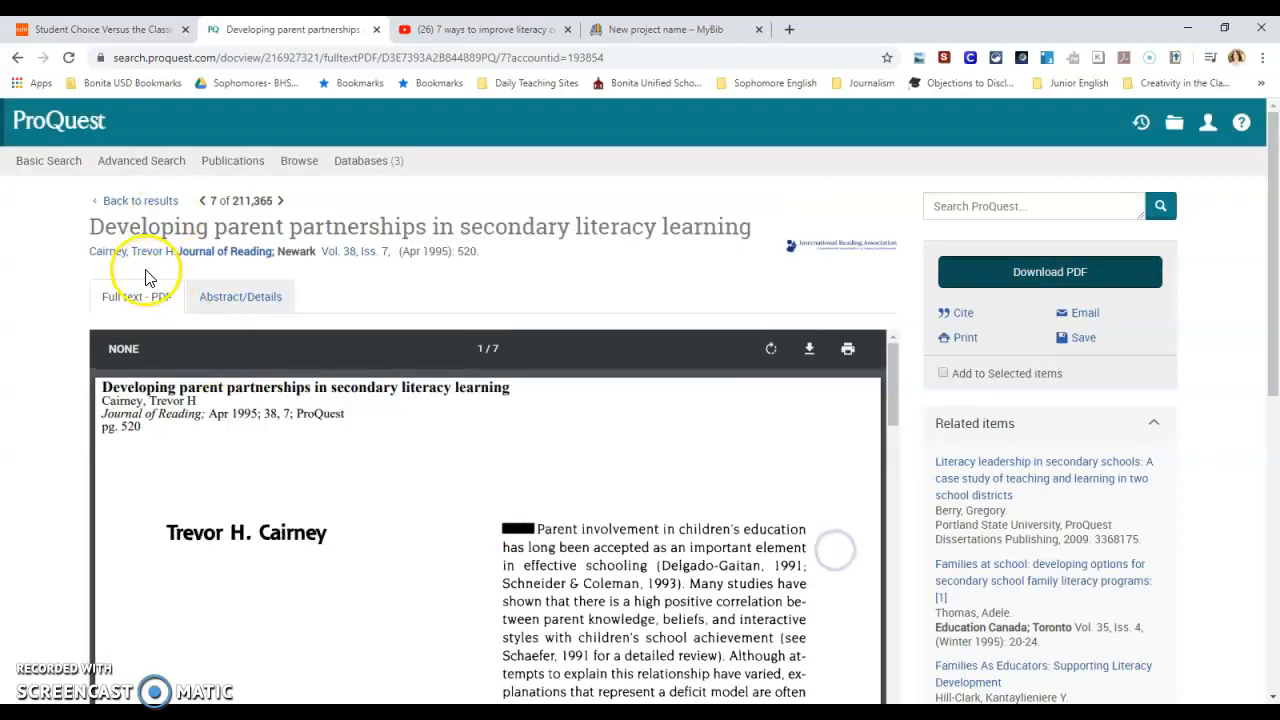
Step: Reload the article's full-text view by way of its abstract page and download the PDF
{"action": "left_click", "coordinate": [243, 296]}
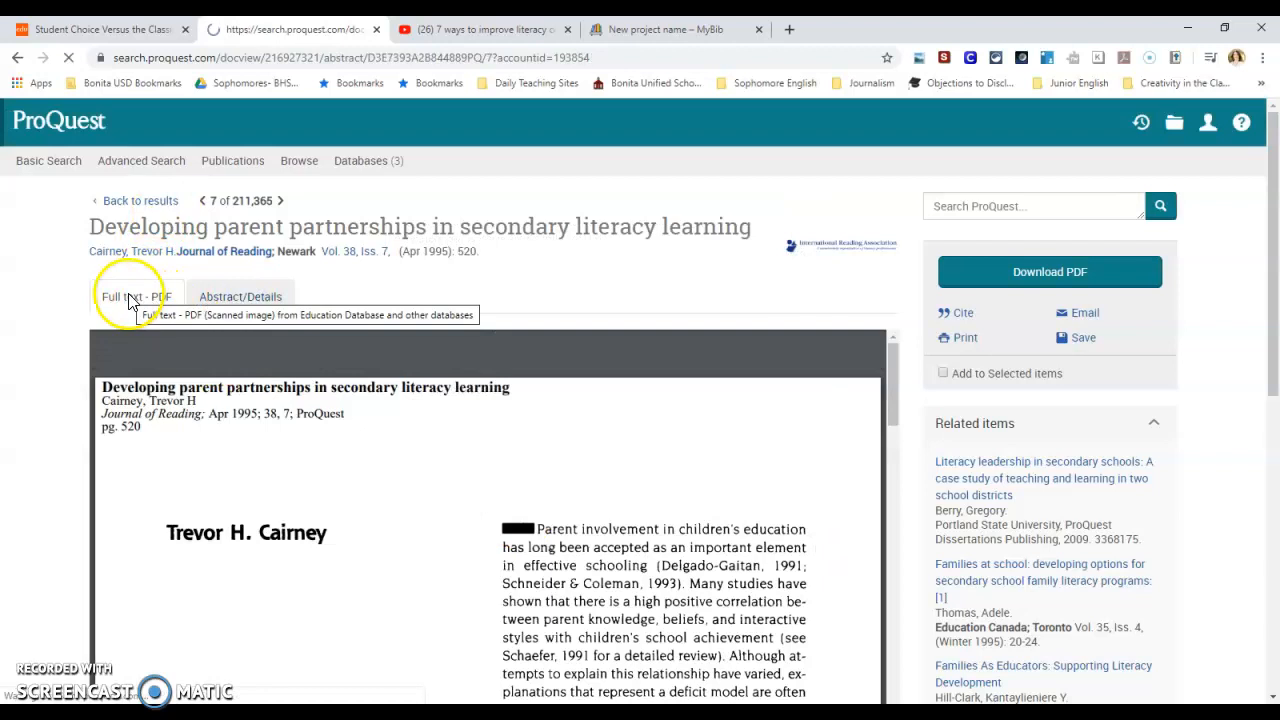
{"action": "left_click", "coordinate": [123, 298]}
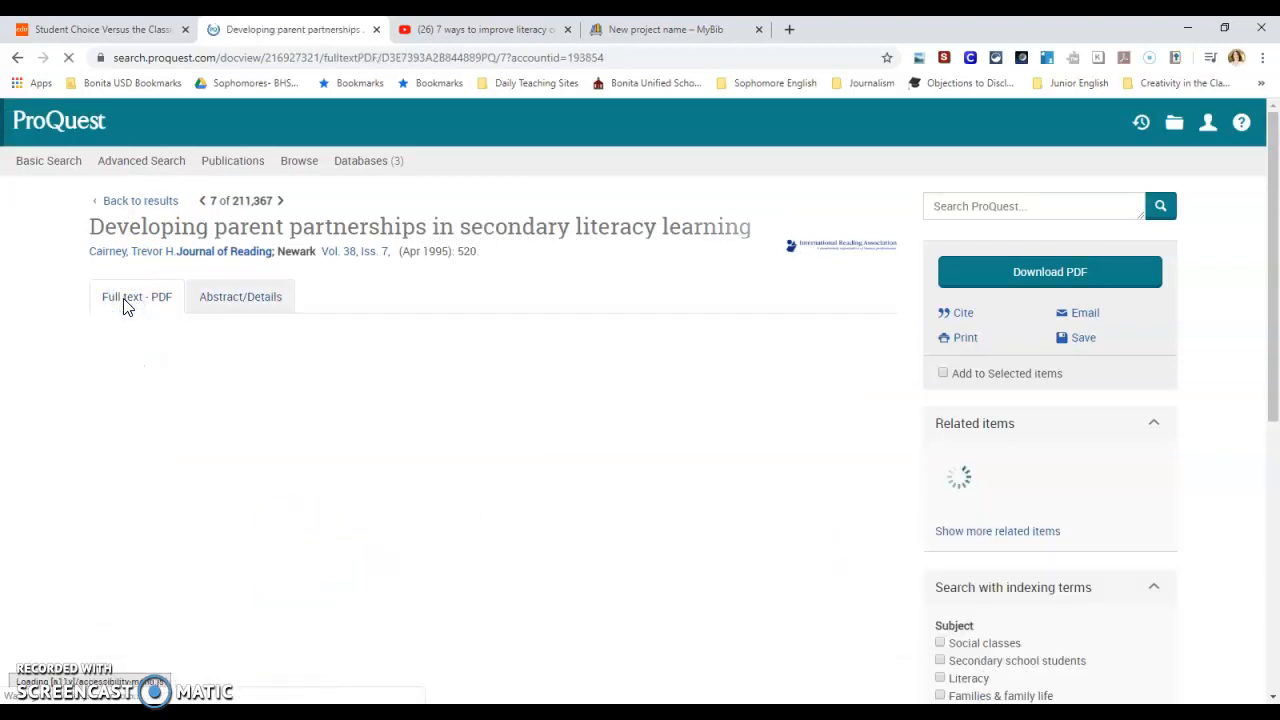
{"action": "left_click", "coordinate": [1006, 275]}
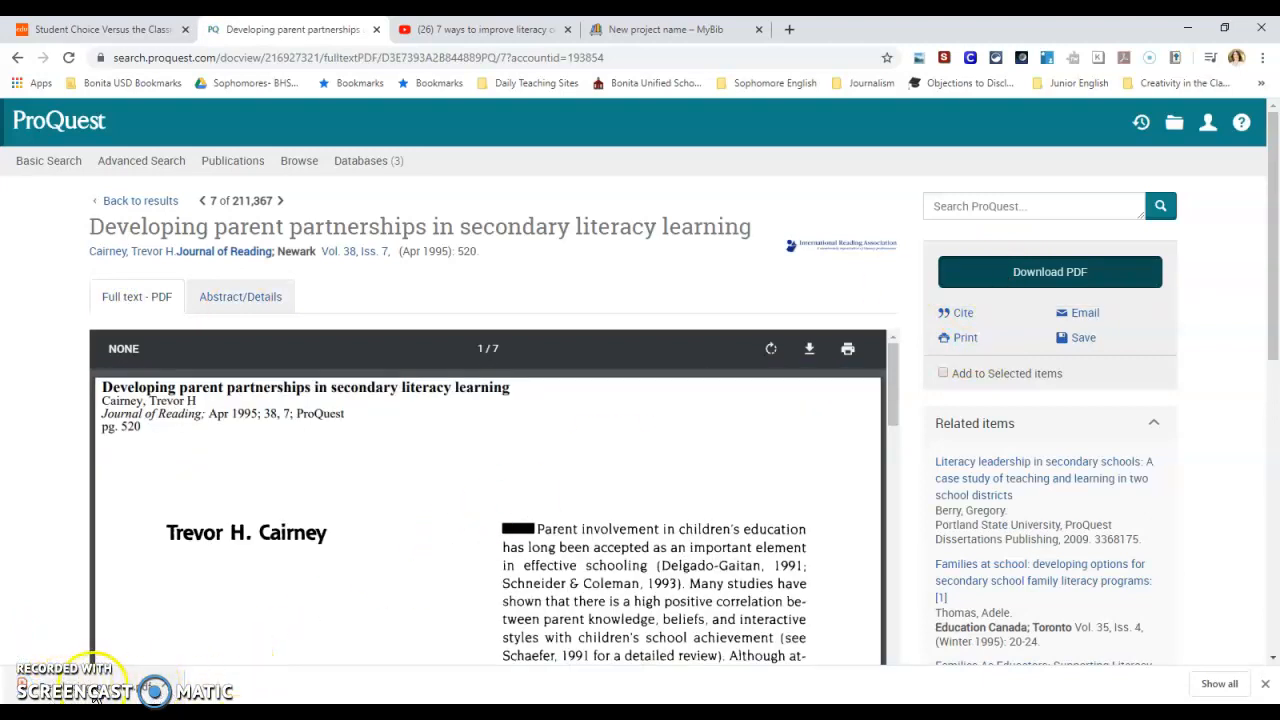
Step: Return to MyBib and start a new citation from the downloaded scholarly PDF
{"action": "left_click", "coordinate": [598, 33]}
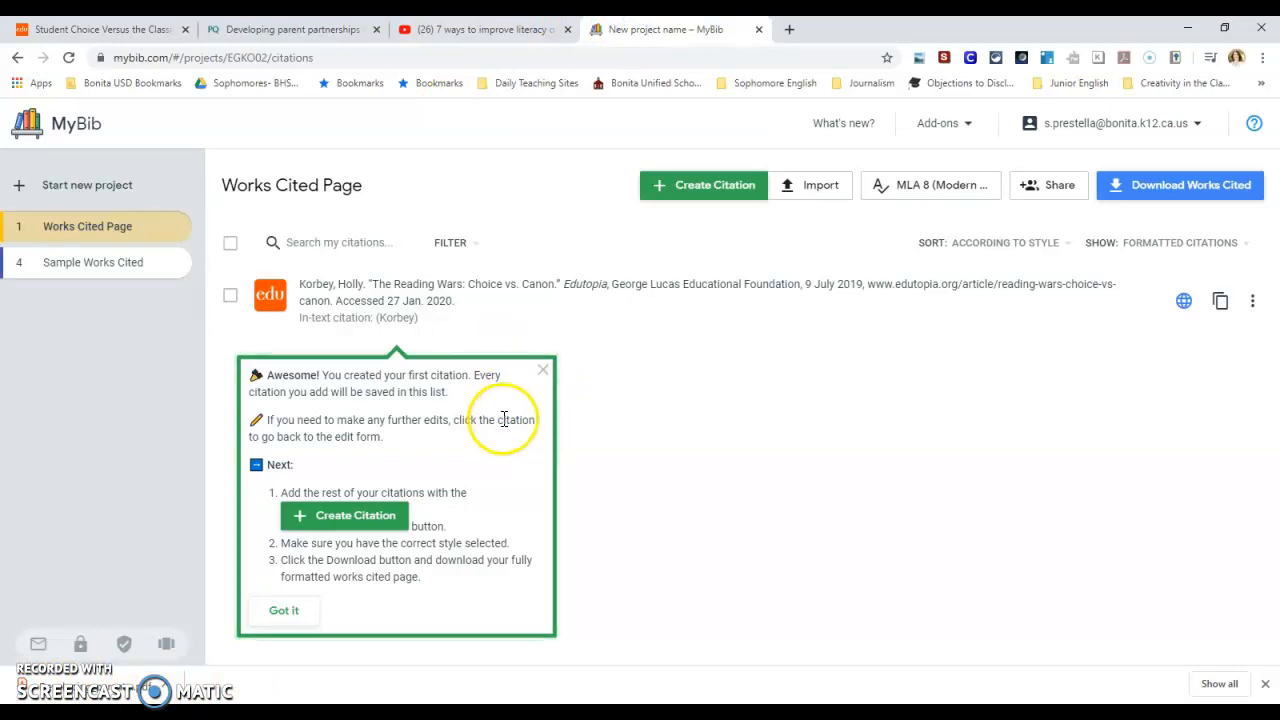
{"action": "left_click", "coordinate": [341, 517]}
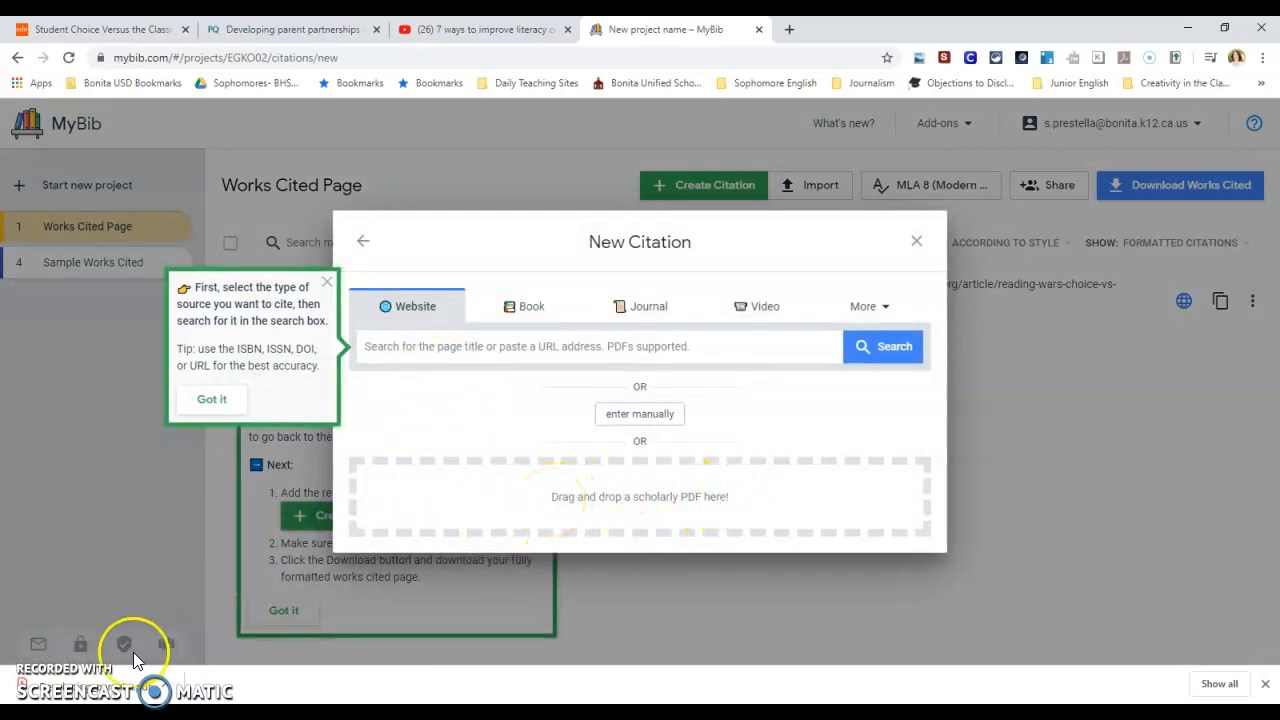
{"action": "left_click_drag", "start_coordinate": [85, 694], "coordinate": [550, 530]}
{"action": "left_click_drag", "start_coordinate": [615, 484], "coordinate": [619, 482]}
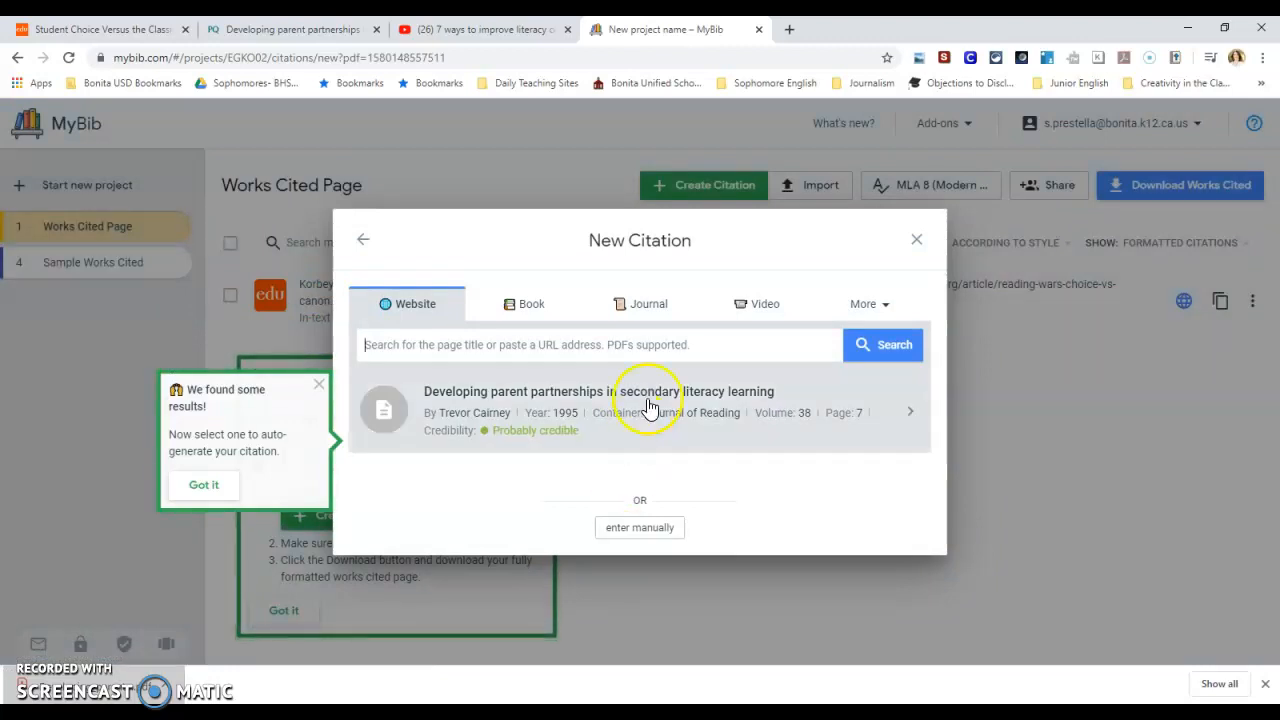
Step: Select the detected article "Developing parent partnerships in secondary literacy learning" and check its issue number in the ProQuest abstract details
{"action": "left_click", "coordinate": [910, 412]}
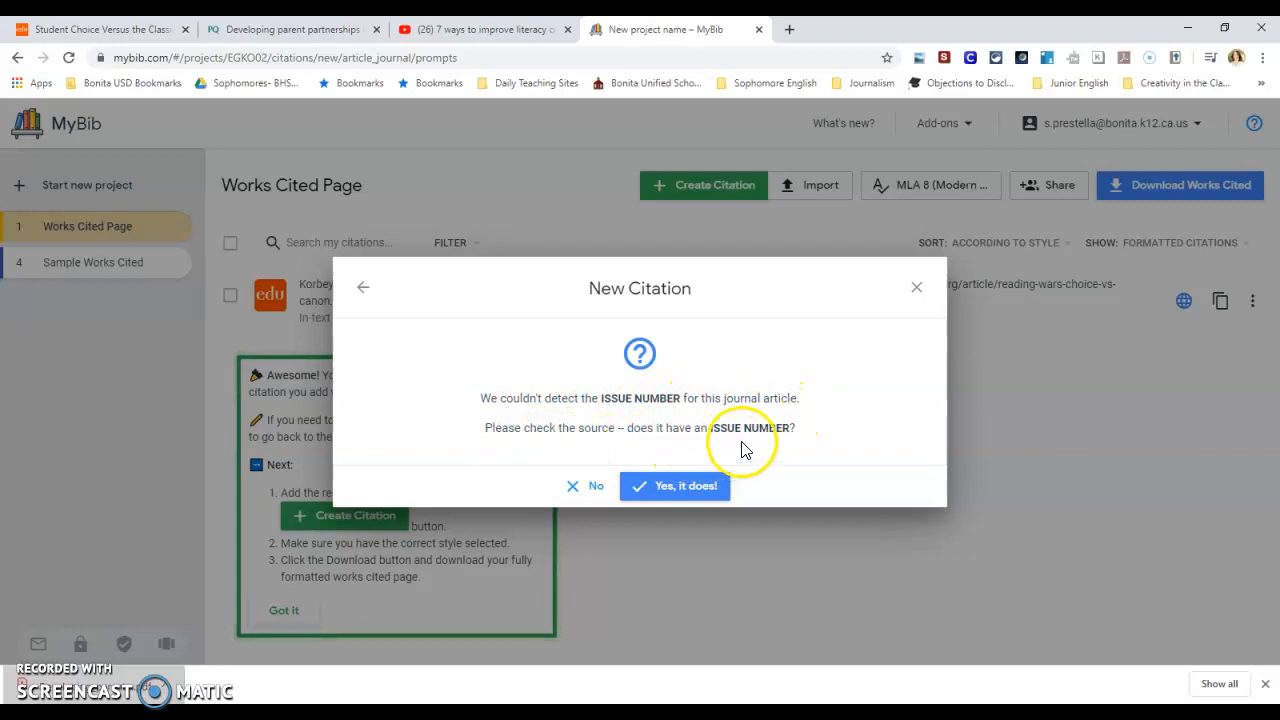
{"action": "left_click", "coordinate": [270, 30]}
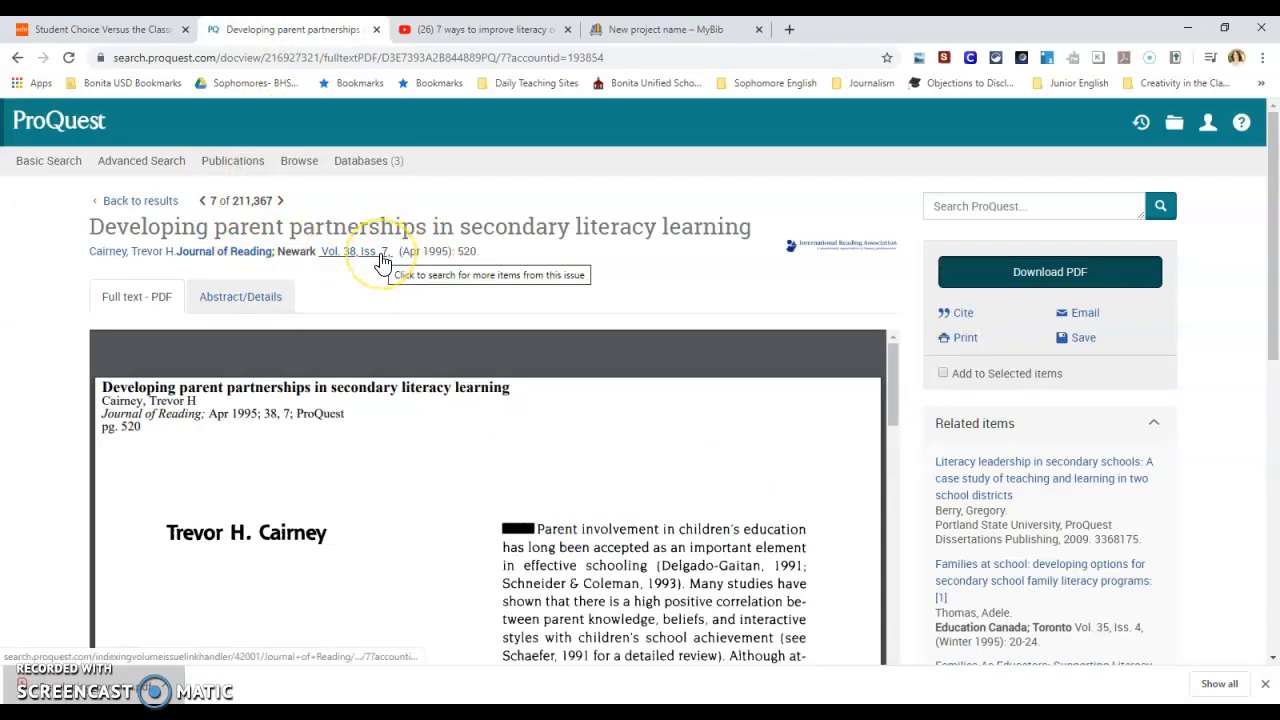
{"action": "left_click", "coordinate": [240, 302]}
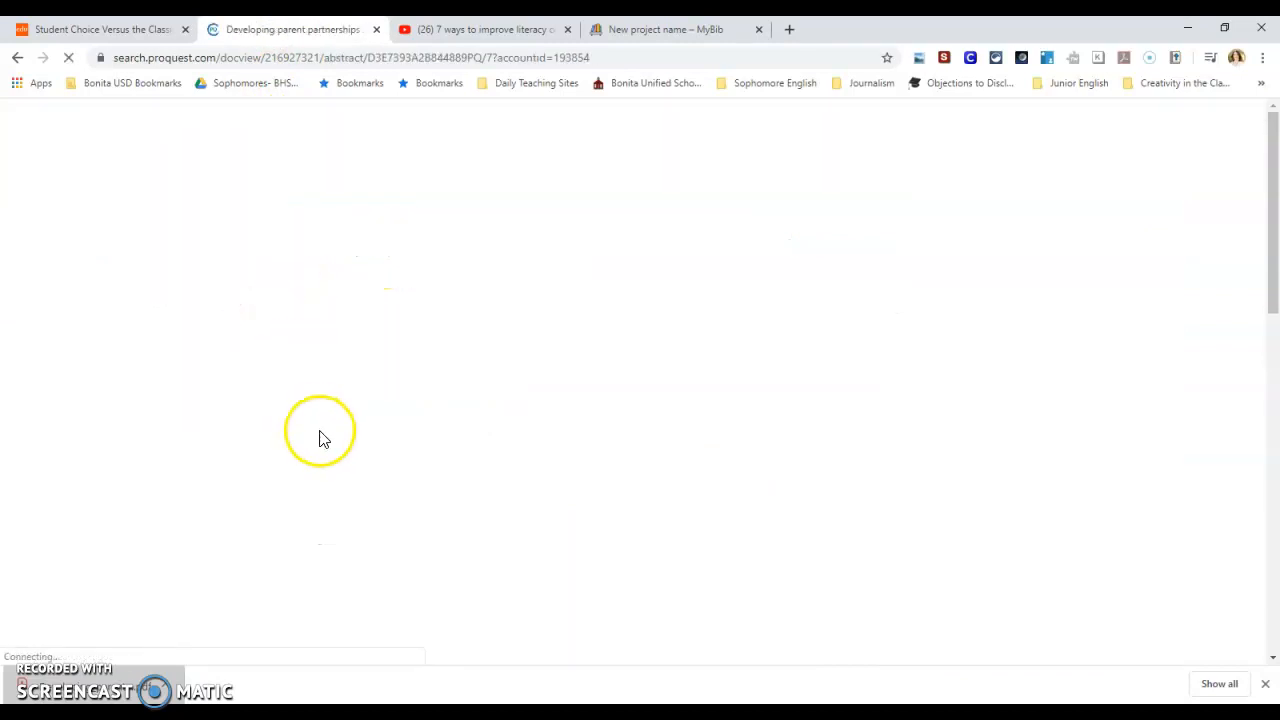
{"action": "scroll", "coordinate": [320, 434], "scroll_direction": "down", "scroll_amount": 5}
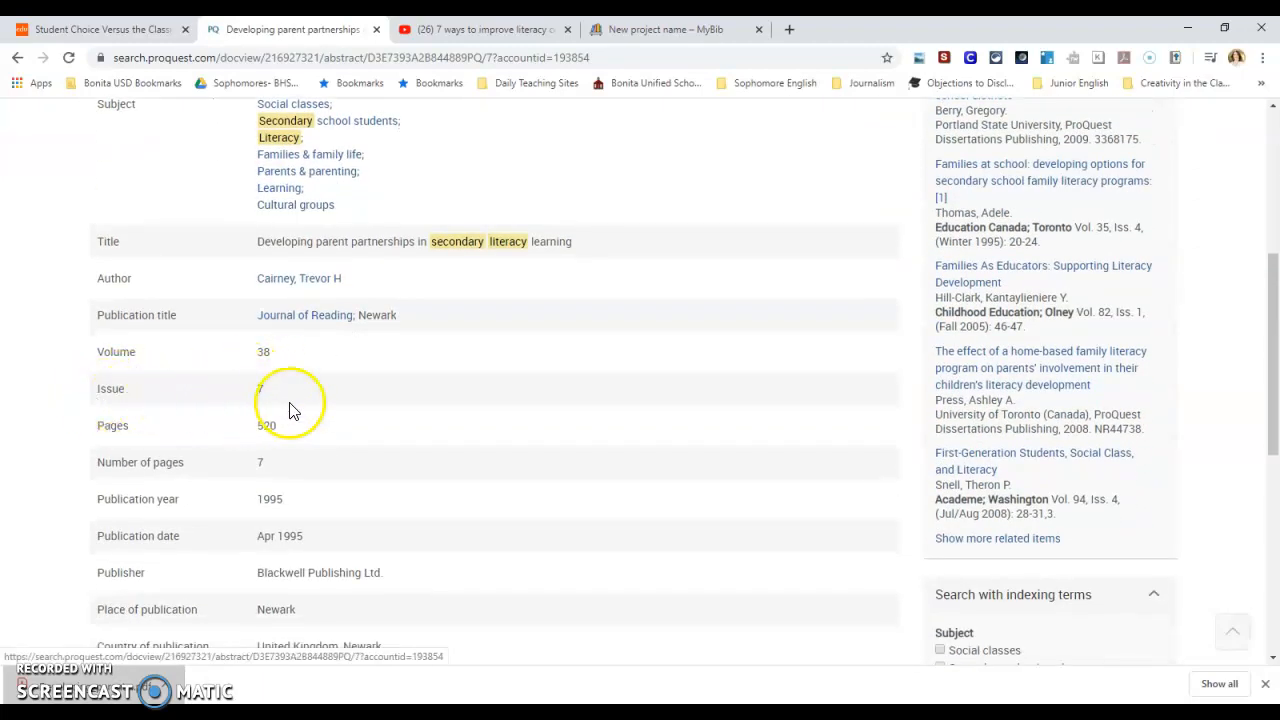
{"action": "scroll", "coordinate": [310, 380], "scroll_direction": "up", "scroll_amount": 1}
{"action": "scroll", "coordinate": [308, 378], "scroll_direction": "up", "scroll_amount": 3}
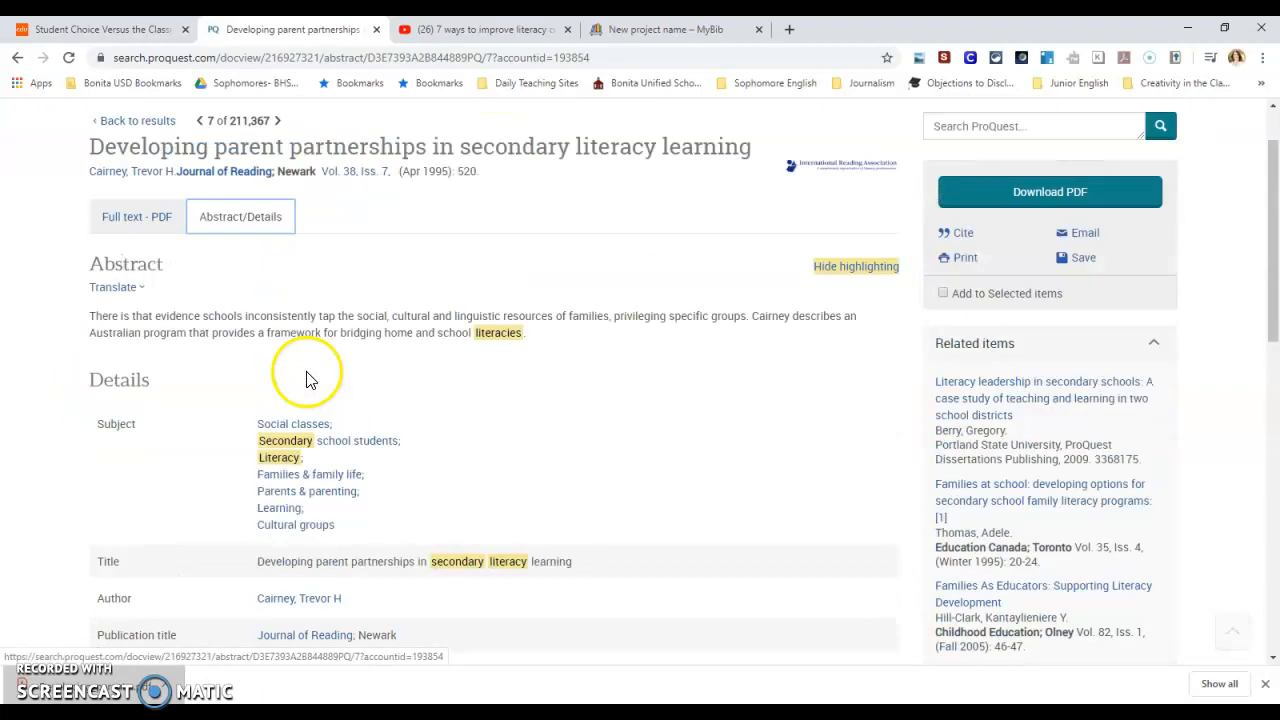
Step: Return to MyBib, confirm that the article has an issue number and set it to 7
{"action": "left_click", "coordinate": [628, 30]}
{"action": "left_click", "coordinate": [670, 490]}
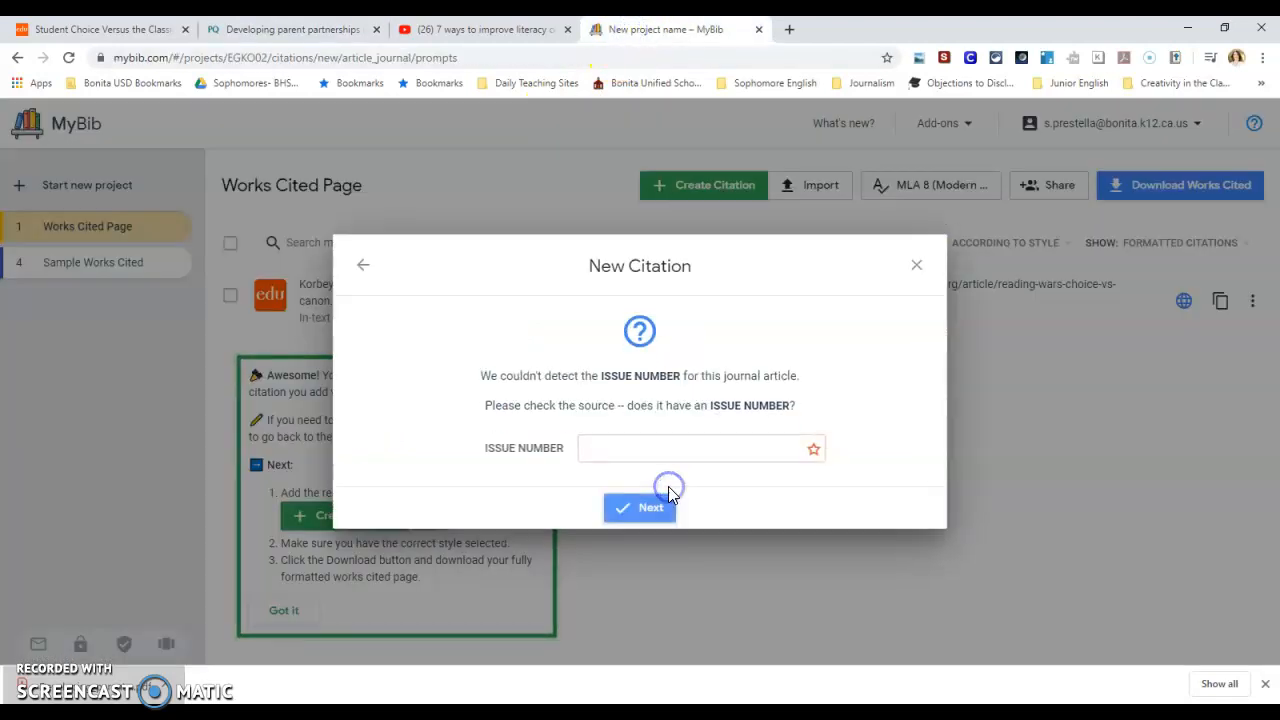
{"action": "left_click", "coordinate": [636, 458]}
{"action": "left_click", "coordinate": [660, 508]}
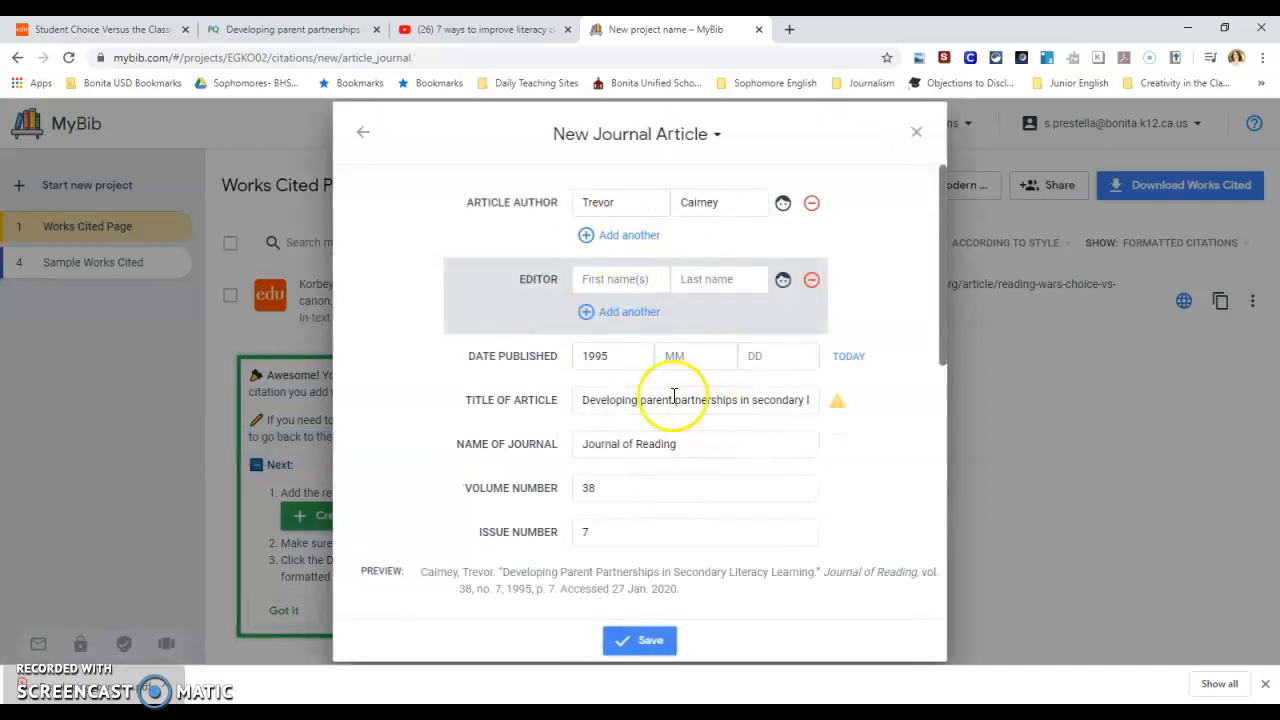
Step: Set the journal article's database name to Proquest
{"action": "scroll", "coordinate": [637, 483], "scroll_direction": "down", "scroll_amount": 2}
{"action": "scroll", "coordinate": [636, 490], "scroll_direction": "down", "scroll_amount": 2}
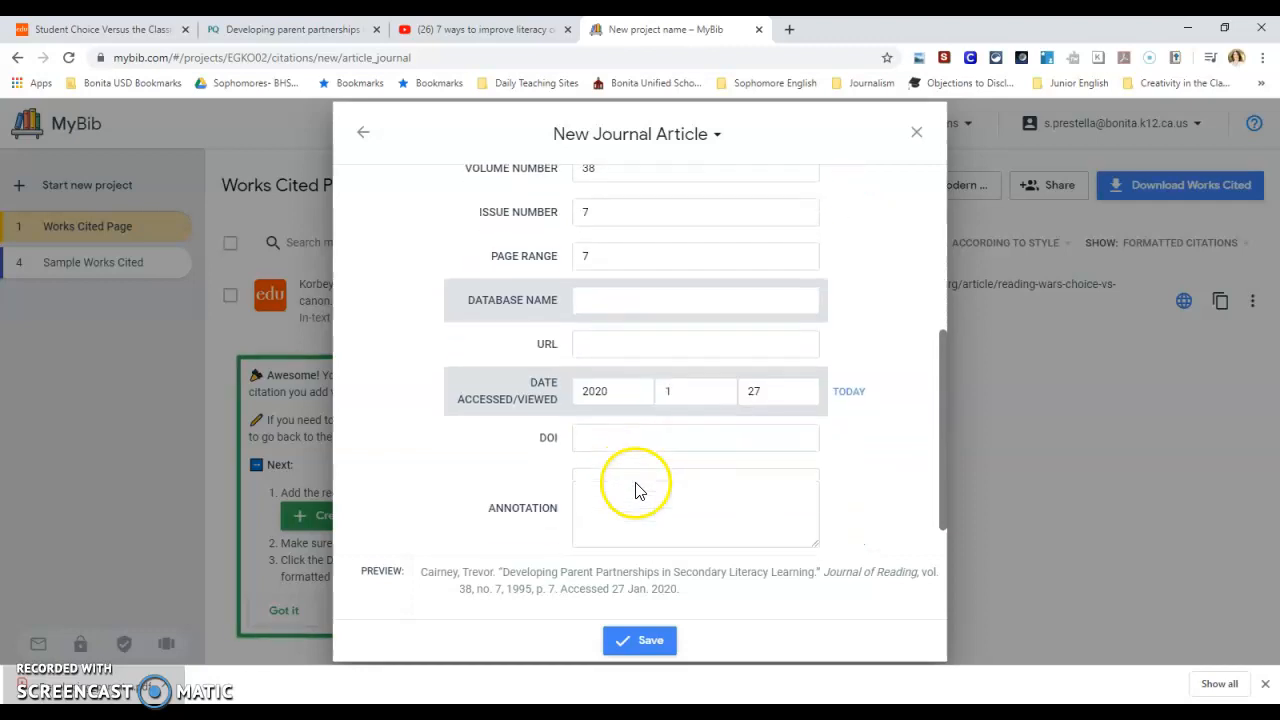
{"action": "left_click", "coordinate": [608, 310]}
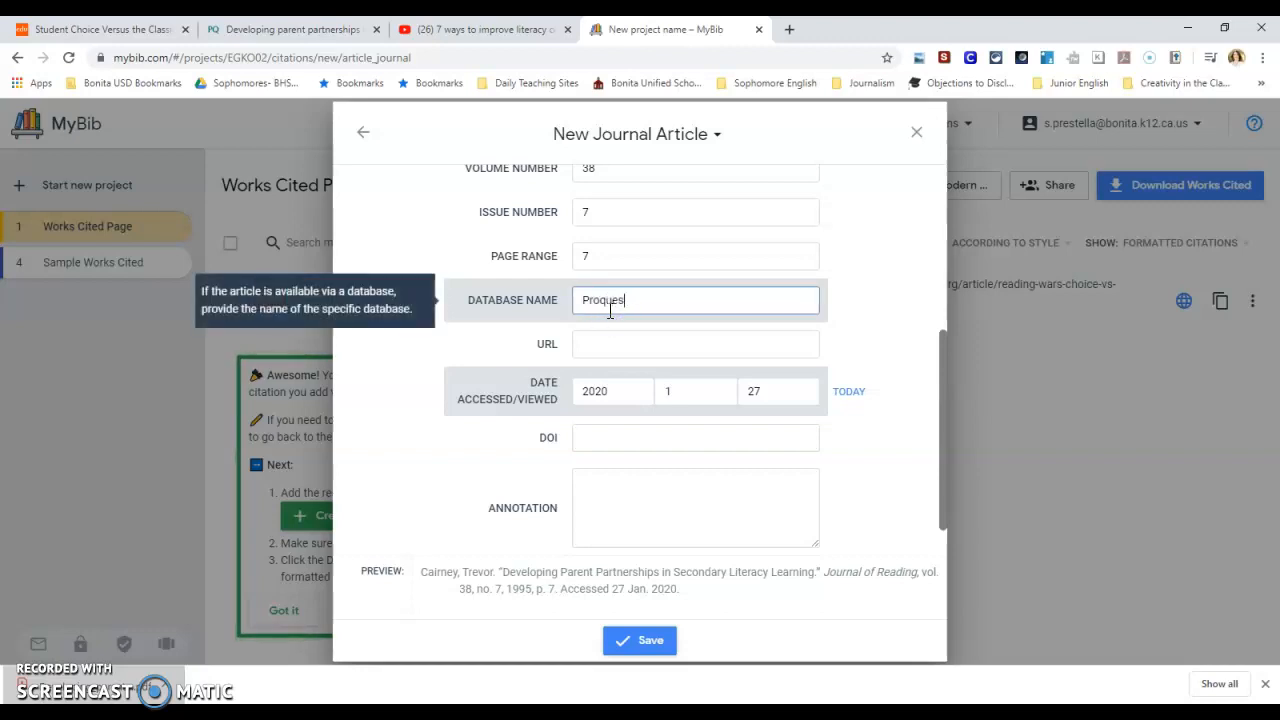
Step: Copy the Document URL from the article's ProQuest details into the URL field of the MyBib citation
{"action": "left_click", "coordinate": [598, 348]}
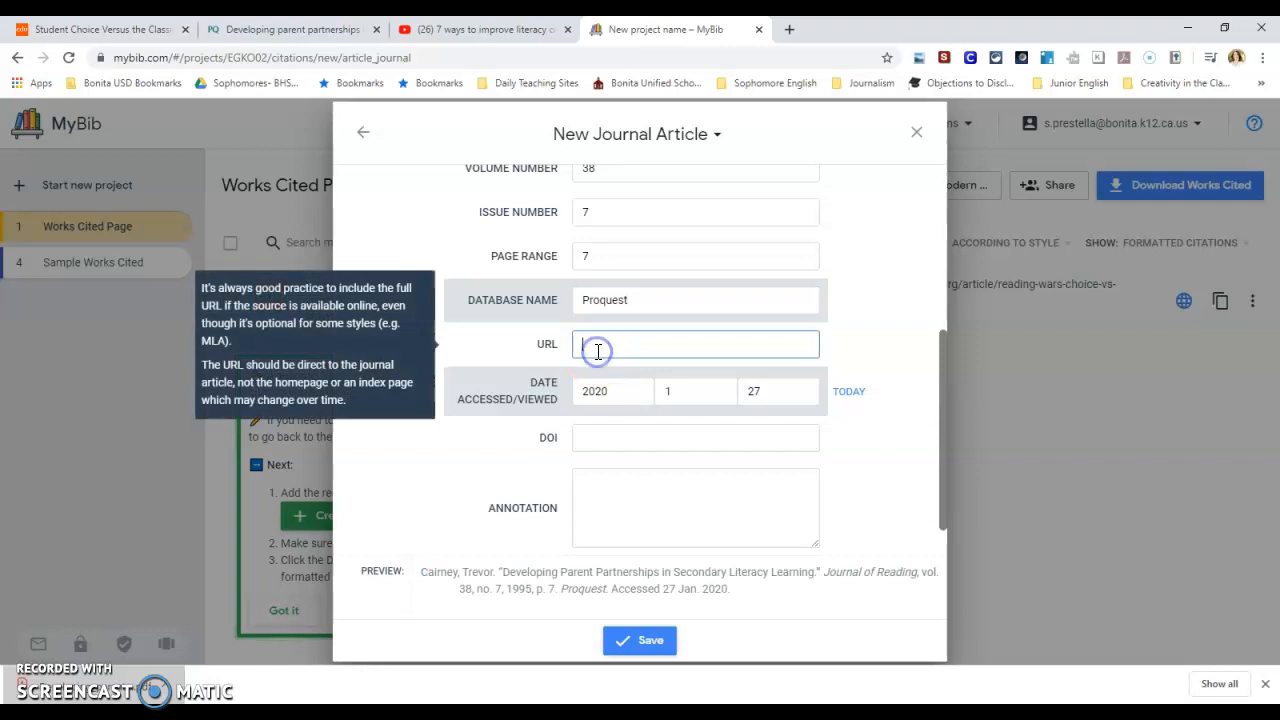
{"action": "left_click", "coordinate": [287, 29]}
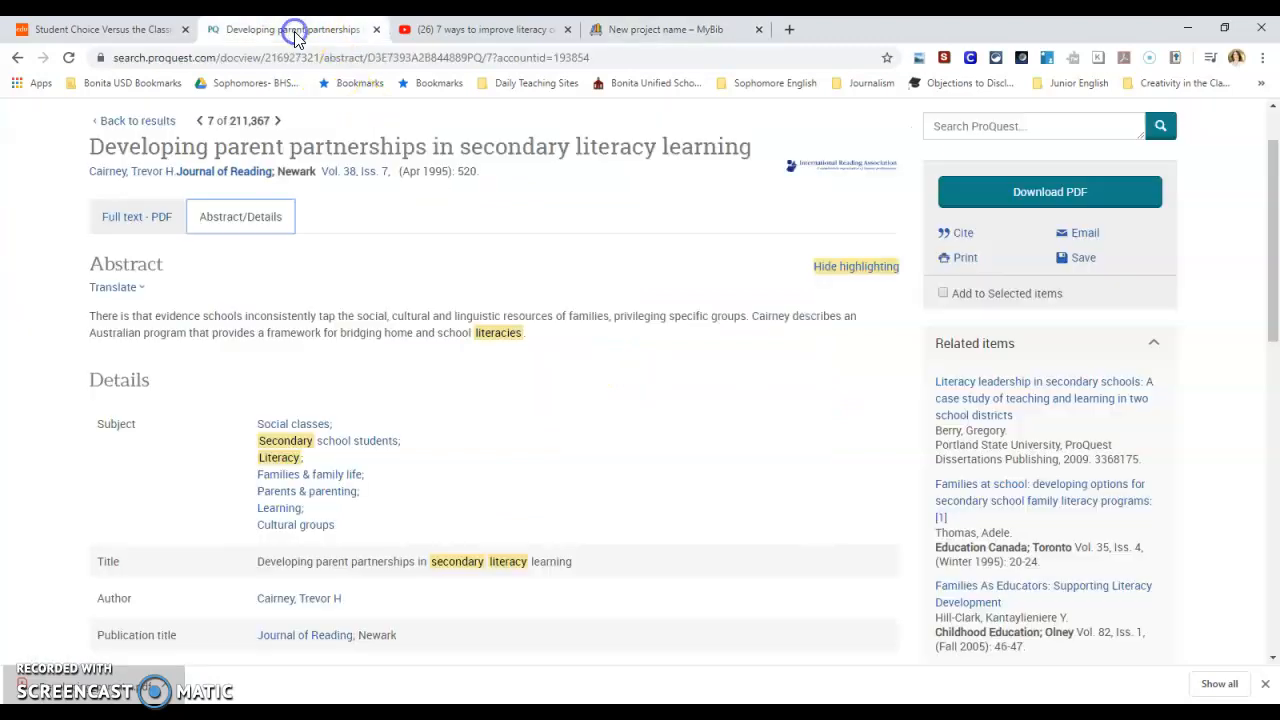
{"action": "scroll", "coordinate": [322, 445], "scroll_direction": "down", "scroll_amount": 5}
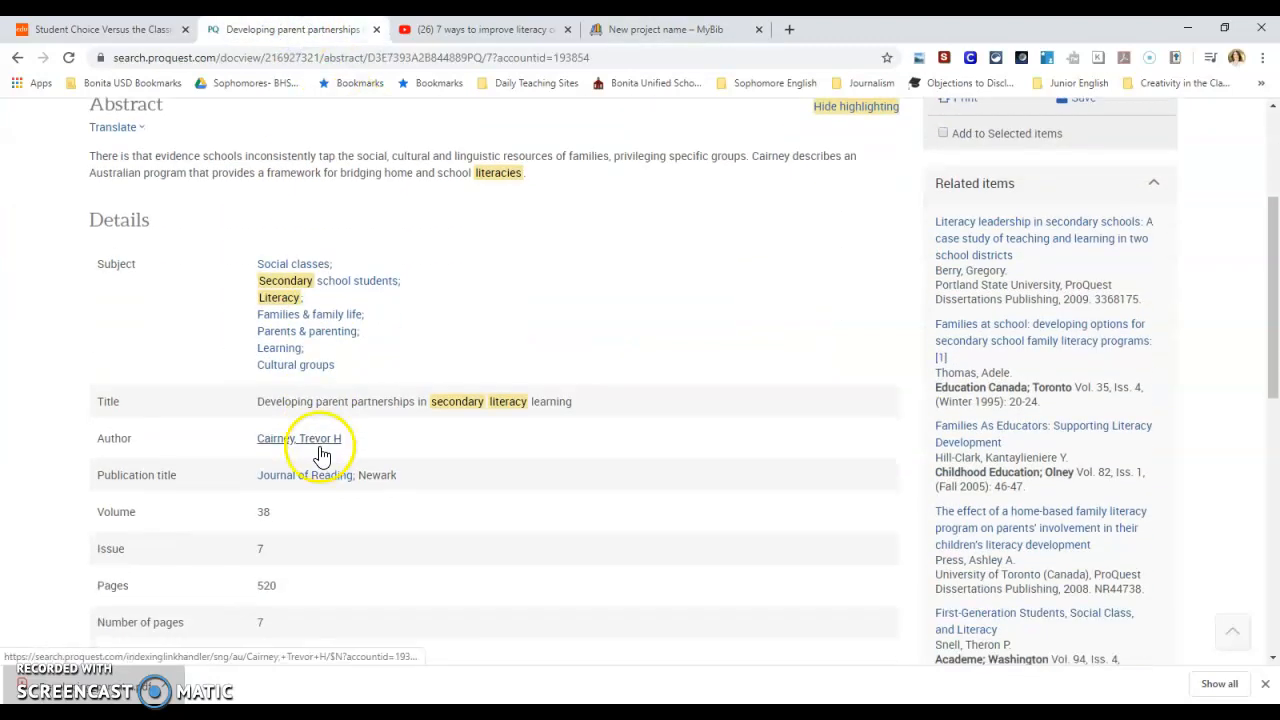
{"action": "scroll", "coordinate": [322, 452], "scroll_direction": "down", "scroll_amount": 3}
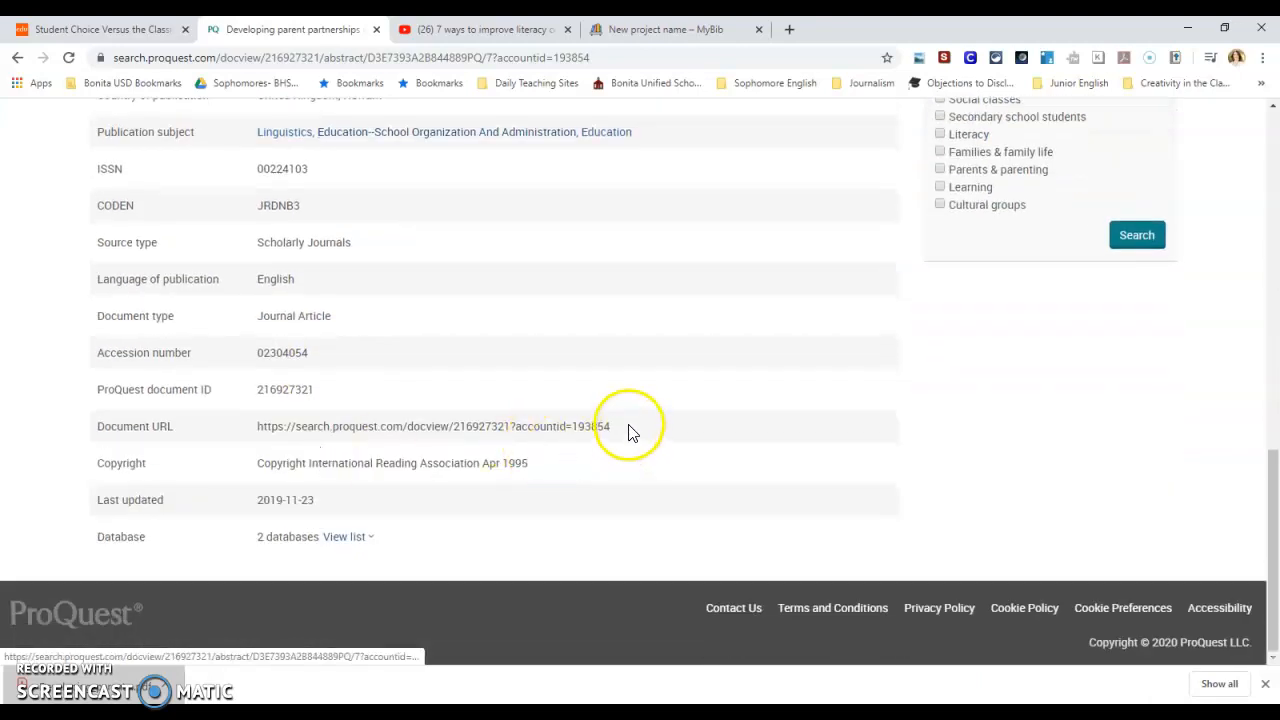
{"action": "left_click_drag", "start_coordinate": [626, 424], "coordinate": [260, 421]}
{"action": "right_click", "coordinate": [283, 432]}
{"action": "left_click", "coordinate": [301, 442]}
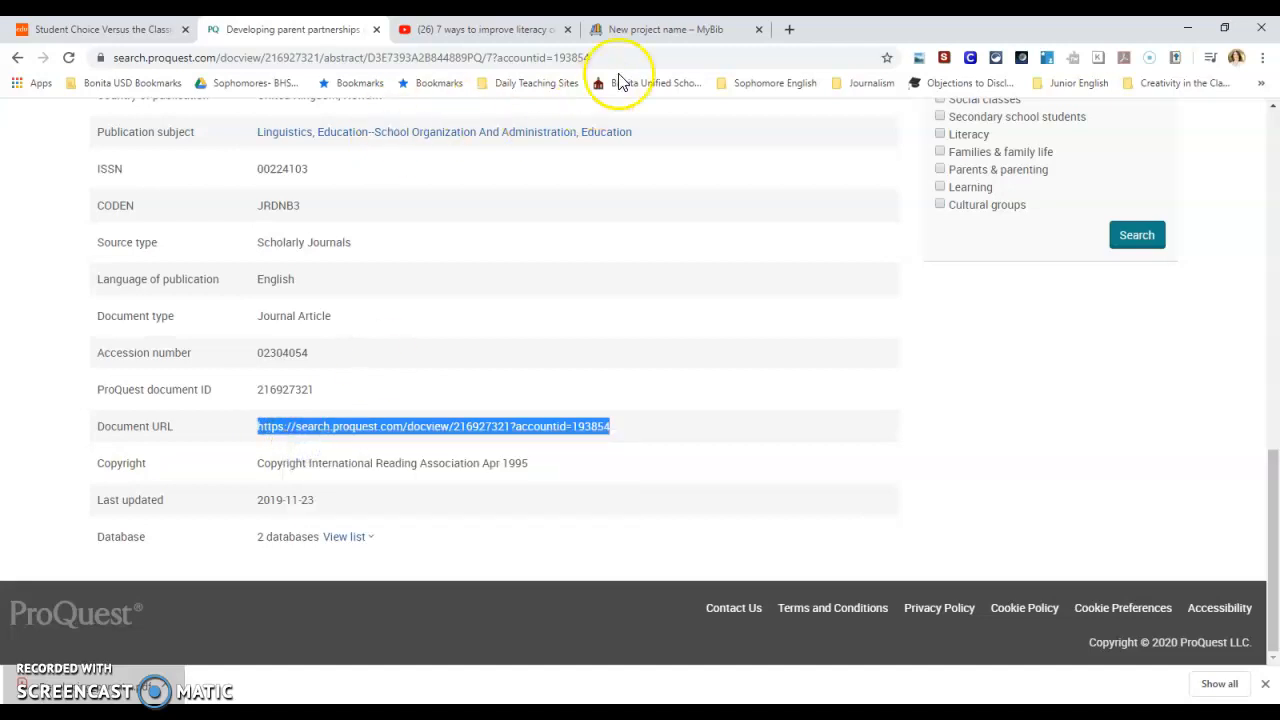
{"action": "left_click", "coordinate": [643, 25]}
{"action": "right_click", "coordinate": [585, 346]}
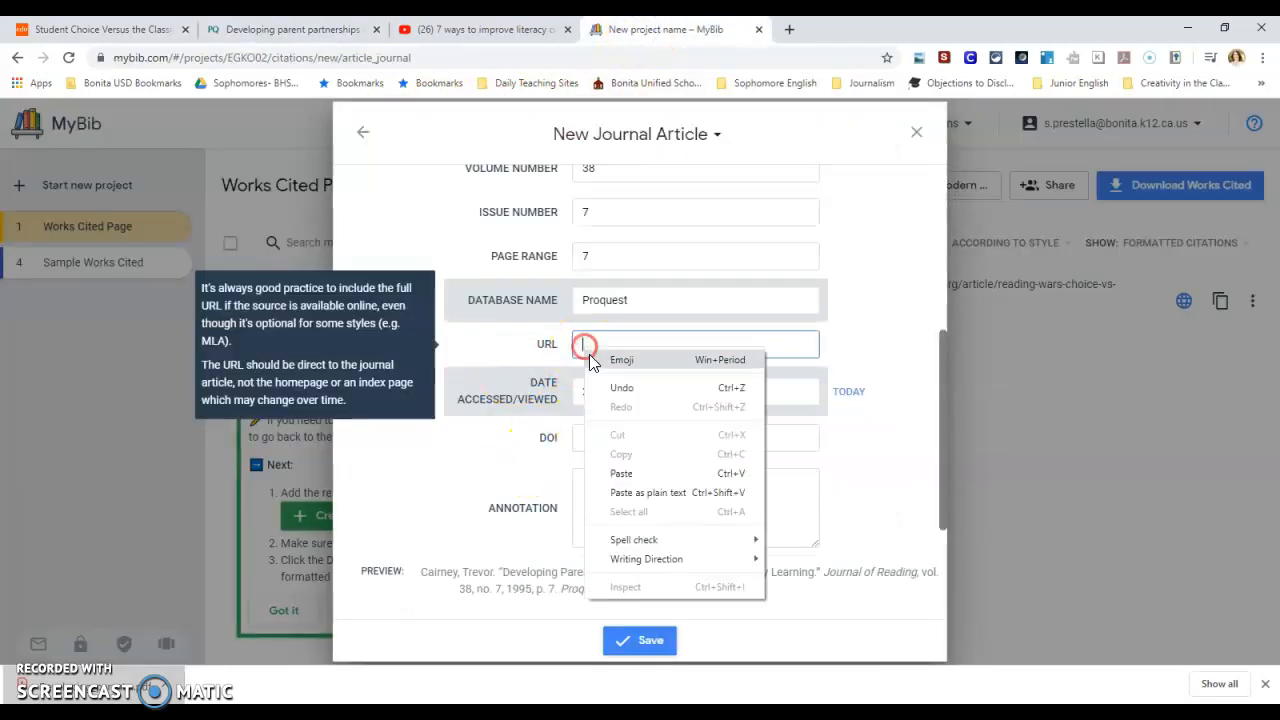
{"action": "left_click", "coordinate": [621, 473]}
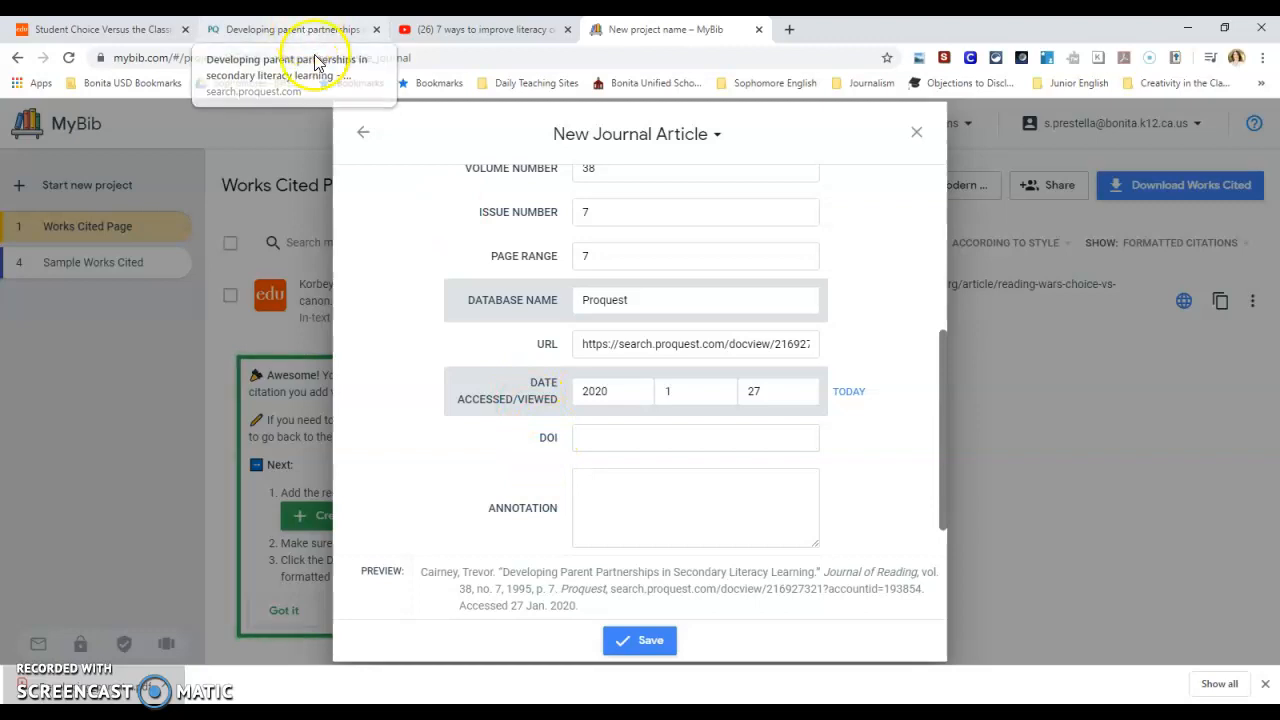
Step: Copy the ProQuest document ID from the article's details into the DOI field of the MyBib citation
{"action": "left_click", "coordinate": [583, 437]}
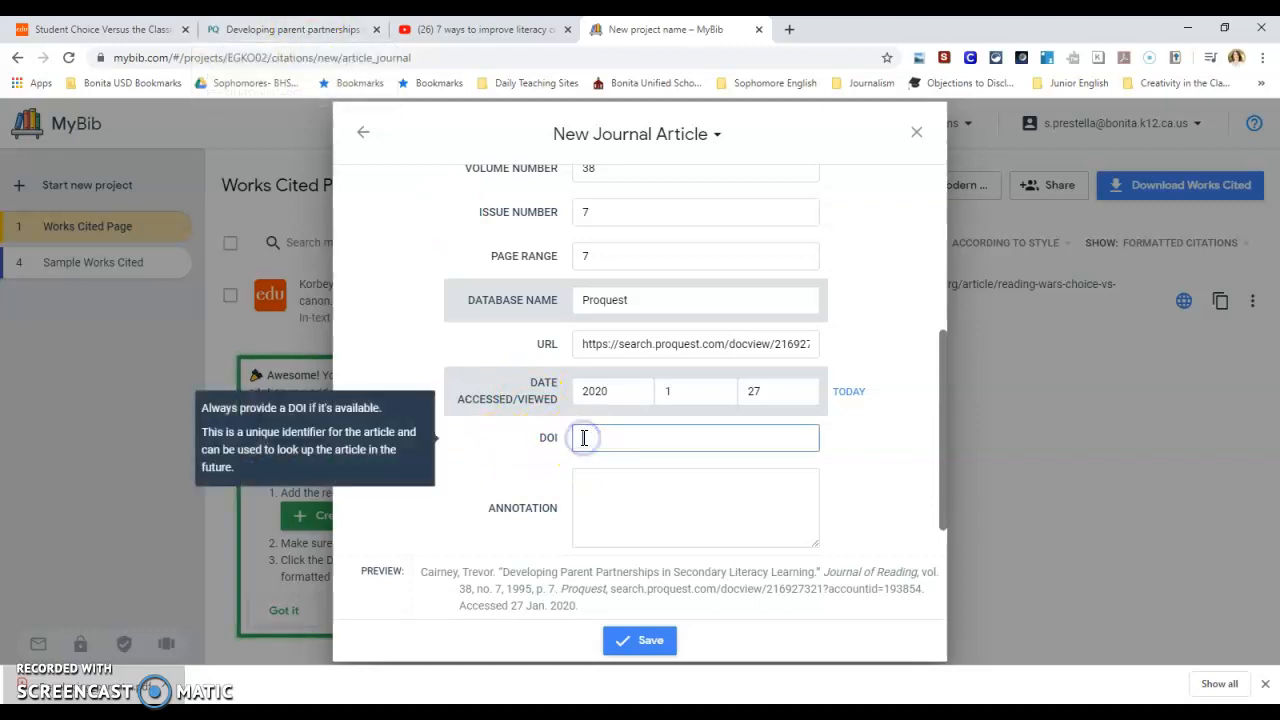
{"action": "left_click", "coordinate": [323, 30]}
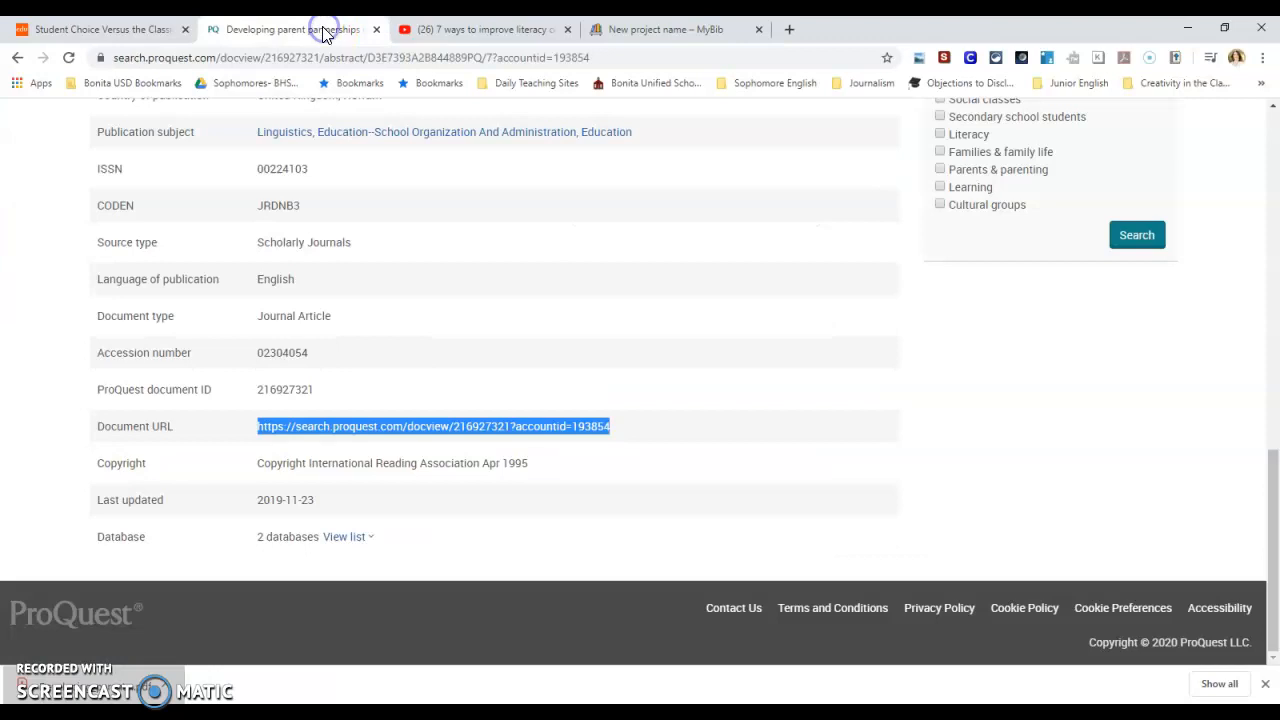
{"action": "left_click", "coordinate": [324, 391]}
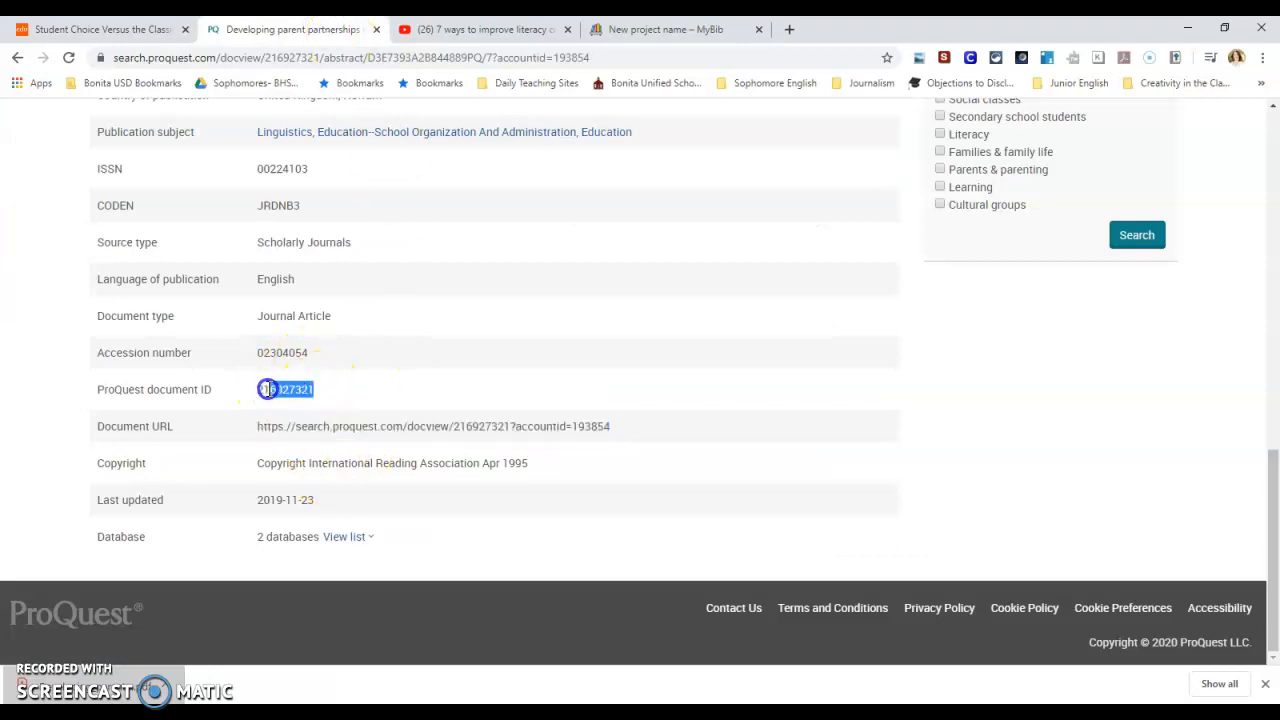
{"action": "right_click", "coordinate": [280, 396]}
{"action": "left_click", "coordinate": [303, 409]}
{"action": "left_click", "coordinate": [685, 37]}
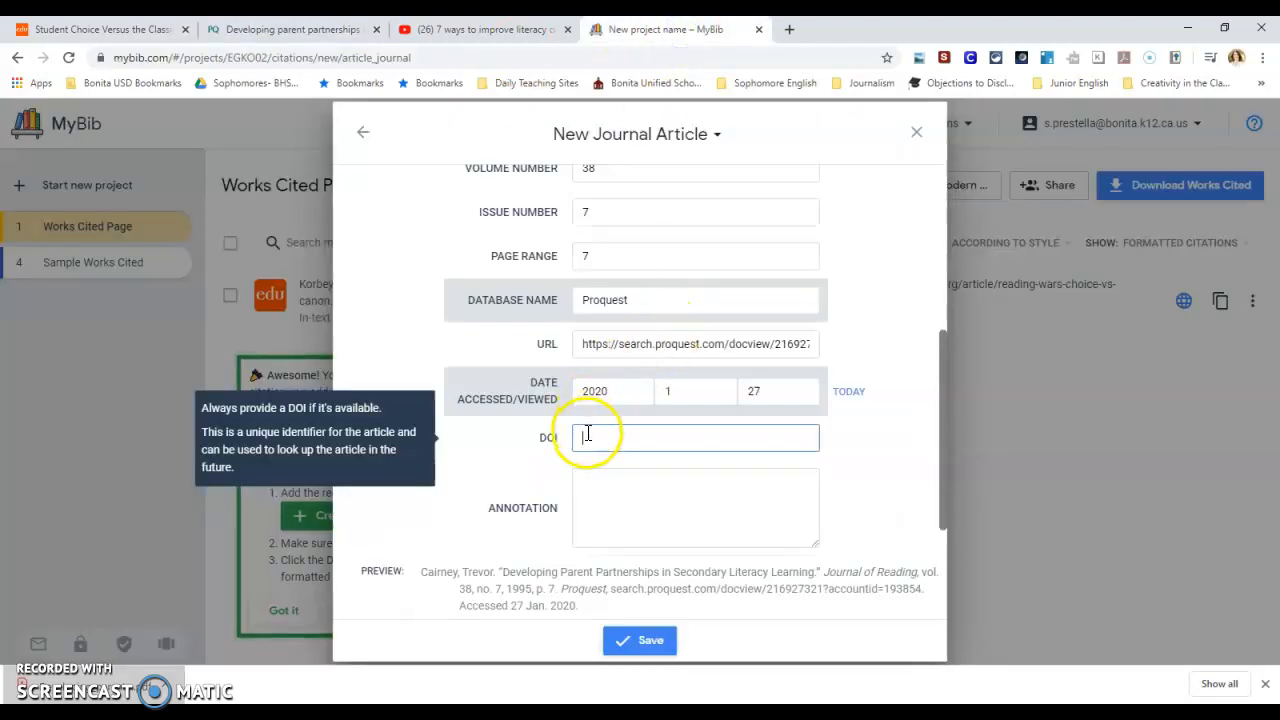
{"action": "right_click", "coordinate": [586, 433]}
{"action": "left_click", "coordinate": [620, 559]}
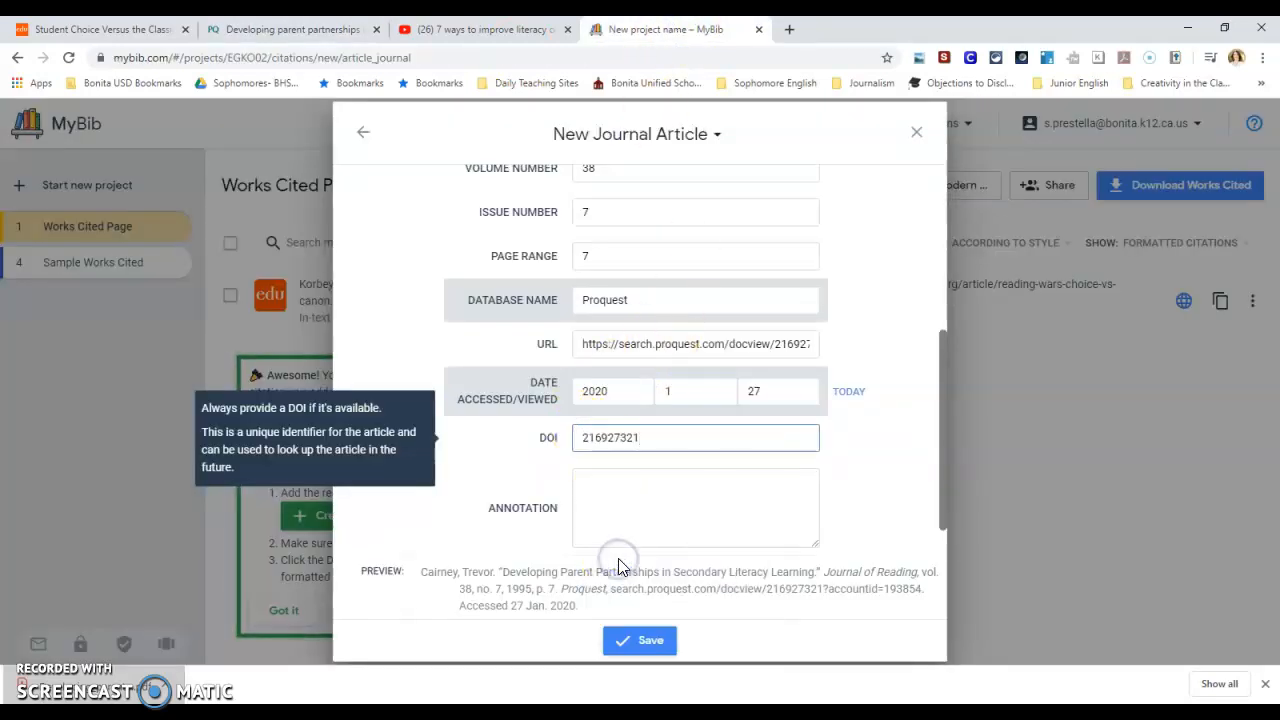
Step: Review the journal article's citation fields and save the citation
{"action": "scroll", "coordinate": [591, 429], "scroll_direction": "up", "scroll_amount": 3}
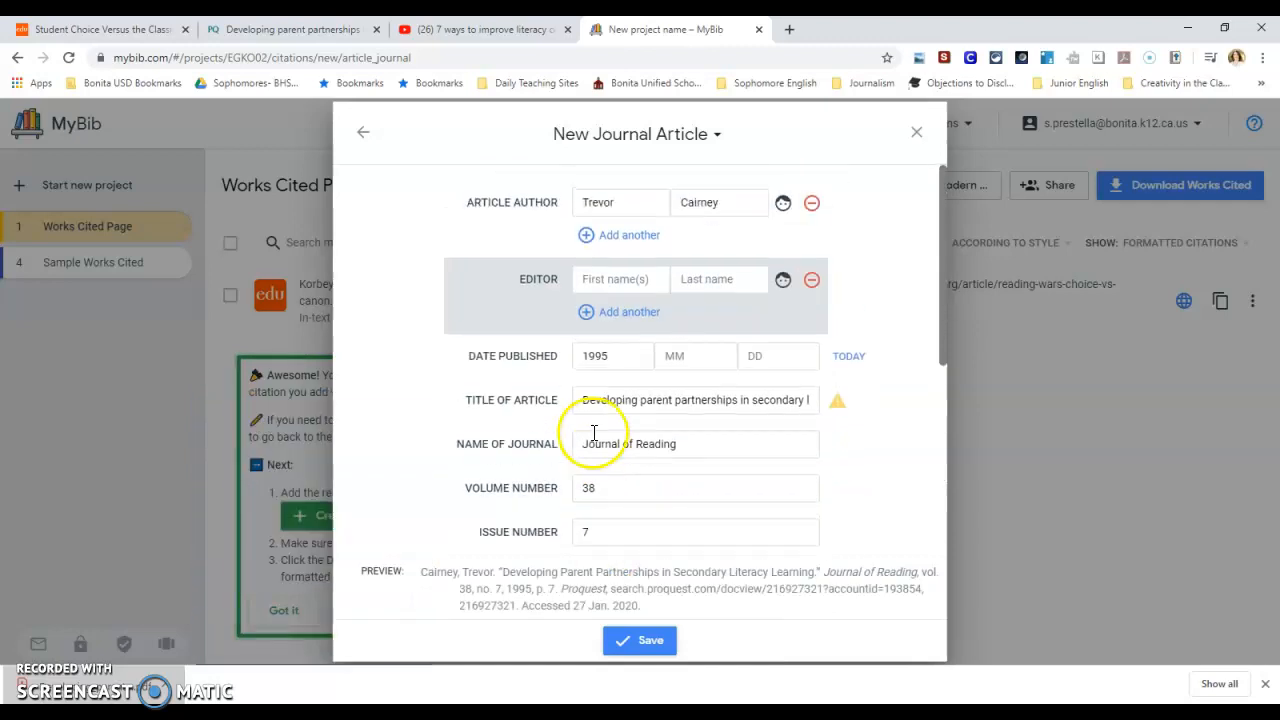
{"action": "scroll", "coordinate": [590, 429], "scroll_direction": "down", "scroll_amount": 2}
{"action": "scroll", "coordinate": [595, 362], "scroll_direction": "up", "scroll_amount": 2}
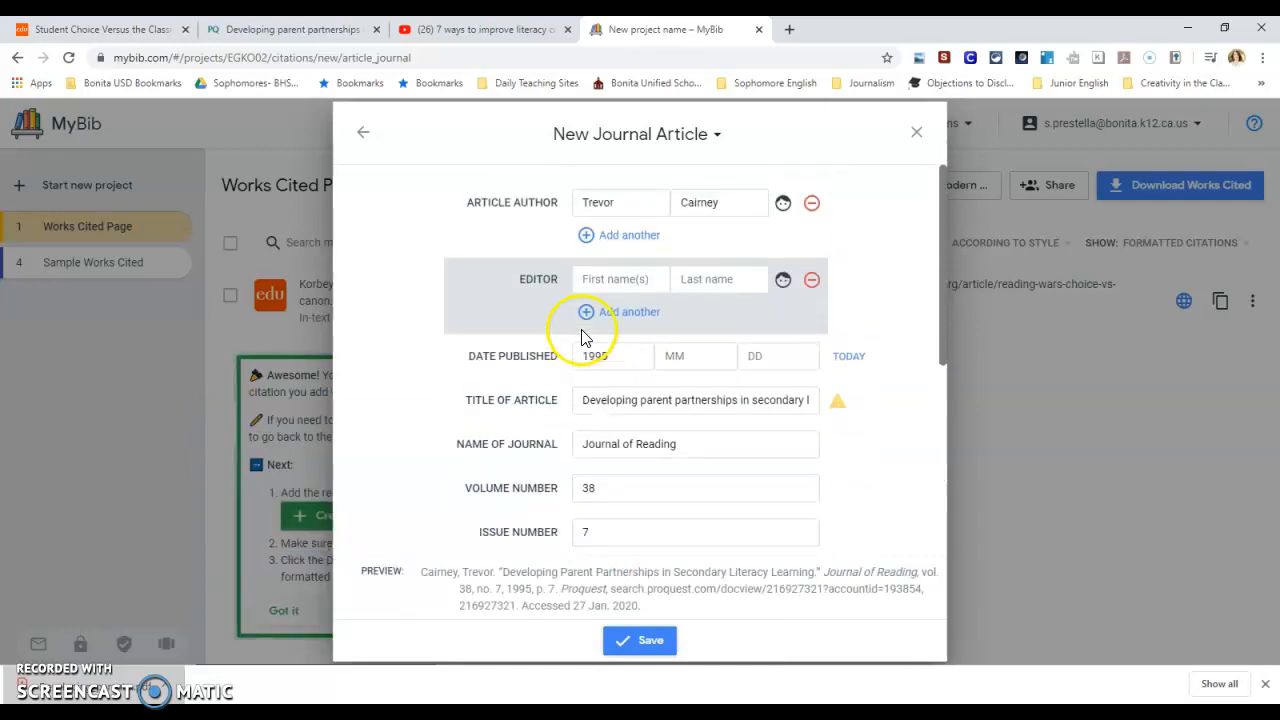
{"action": "scroll", "coordinate": [585, 338], "scroll_direction": "down", "scroll_amount": 4}
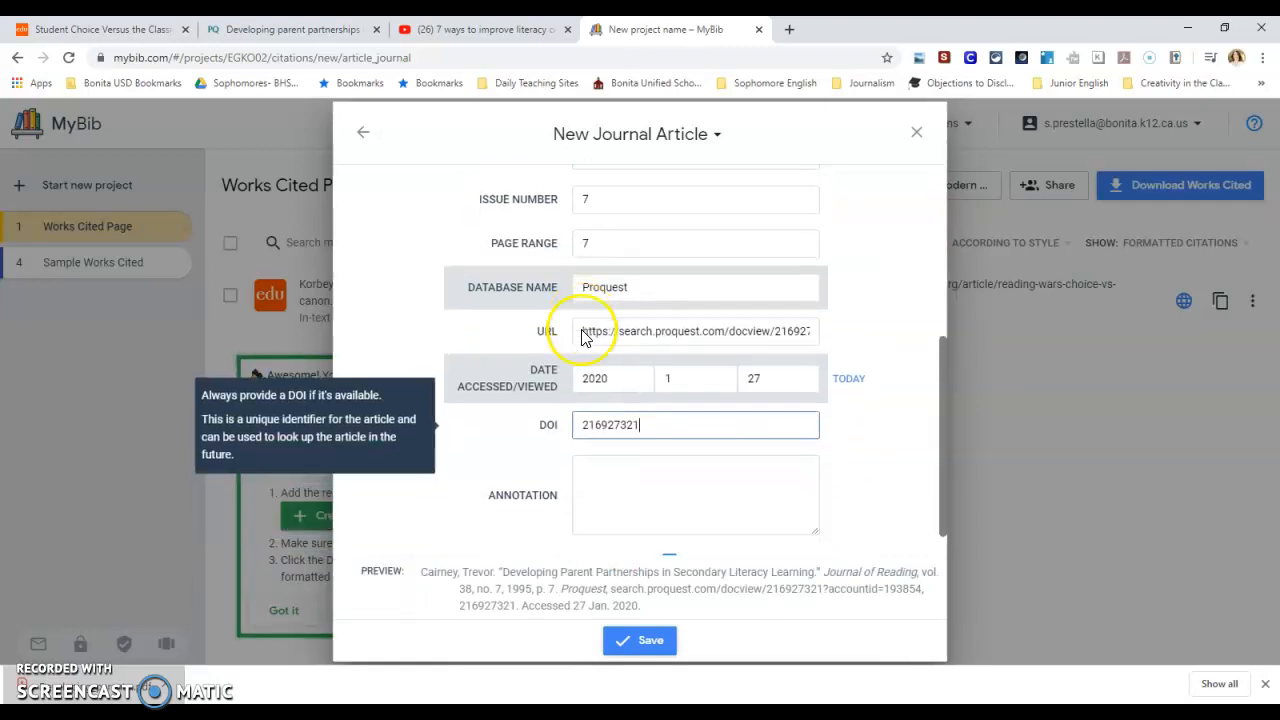
{"action": "left_click", "coordinate": [627, 640]}
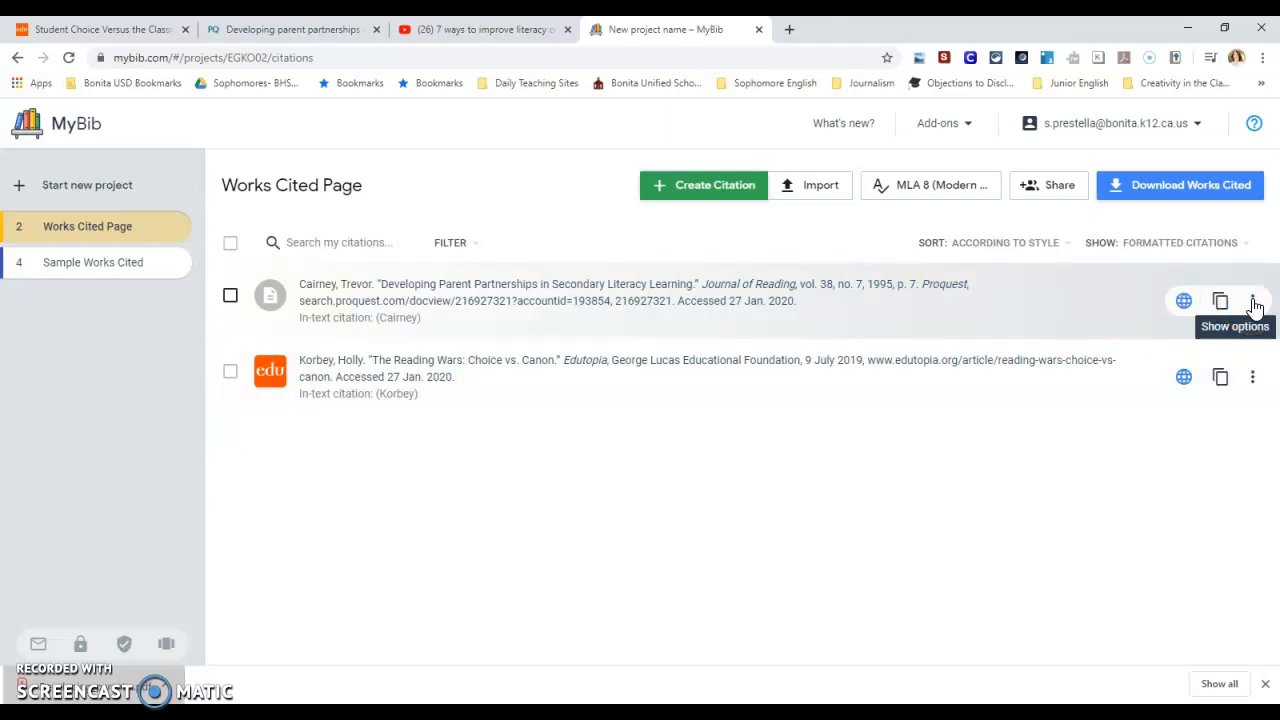
Step: Switch to the YouTube video "7 ways to improve literacy outcomes in schools" and copy its web address
{"action": "left_click", "coordinate": [486, 29]}
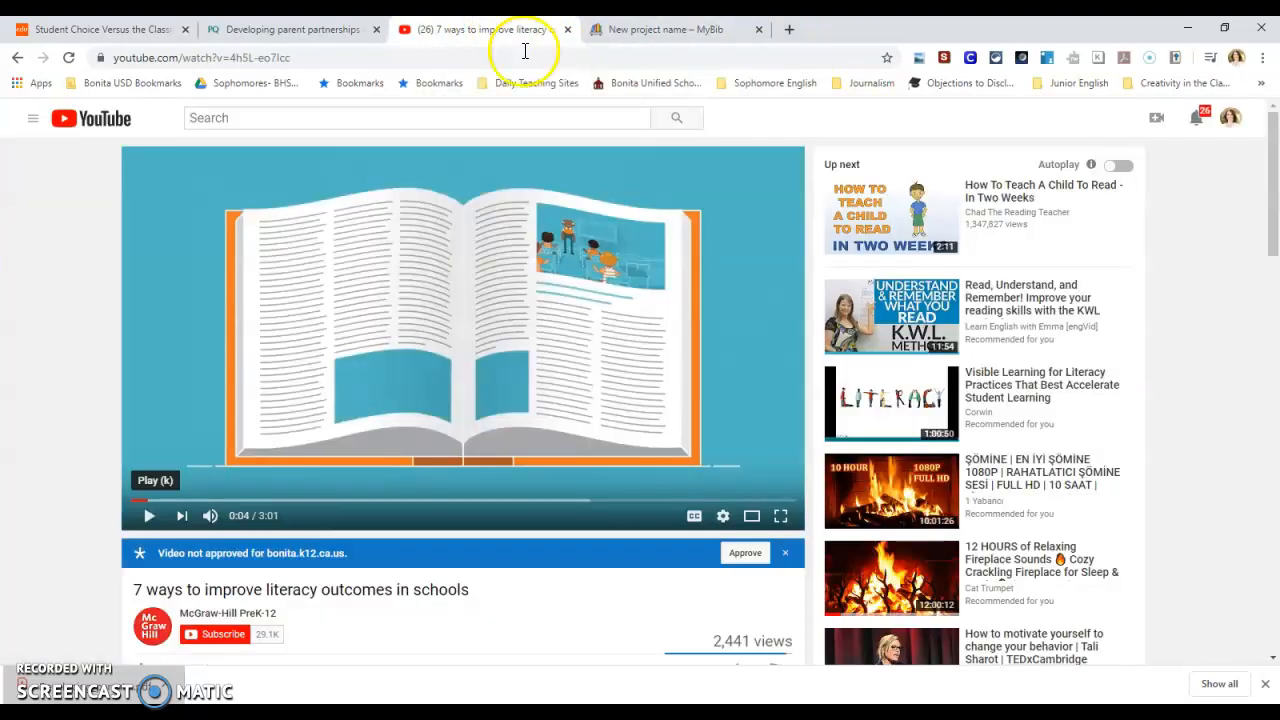
{"action": "left_click_drag", "start_coordinate": [320, 57], "coordinate": [100, 55]}
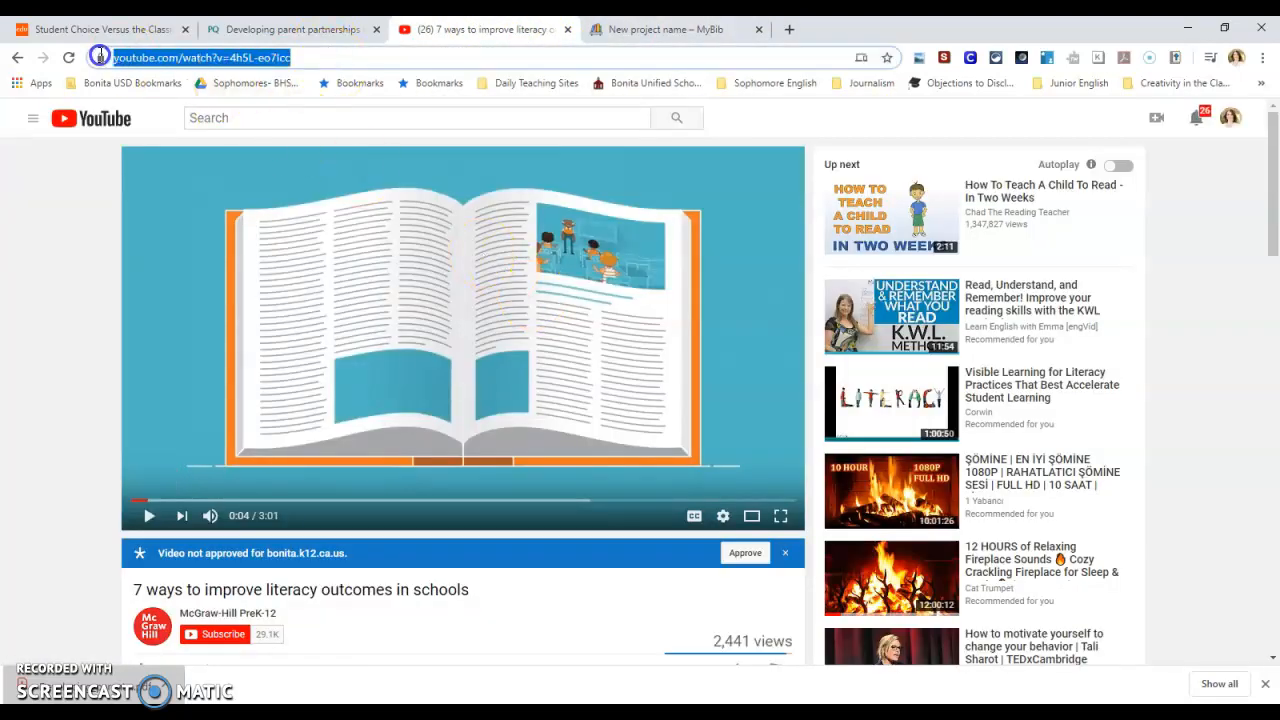
{"action": "right_click", "coordinate": [130, 60]}
{"action": "left_click", "coordinate": [163, 171]}
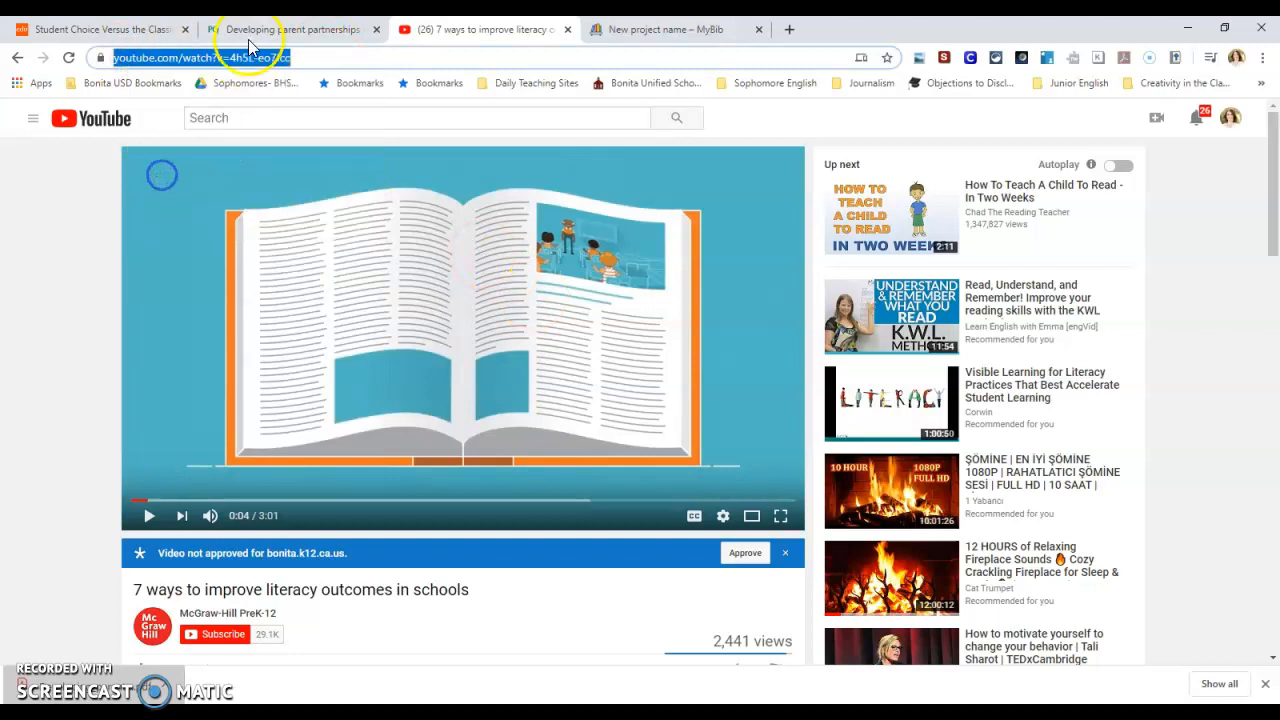
Step: Return to MyBib, search for a new video citation with the copied YouTube address and select the matching video
{"action": "left_click", "coordinate": [686, 29]}
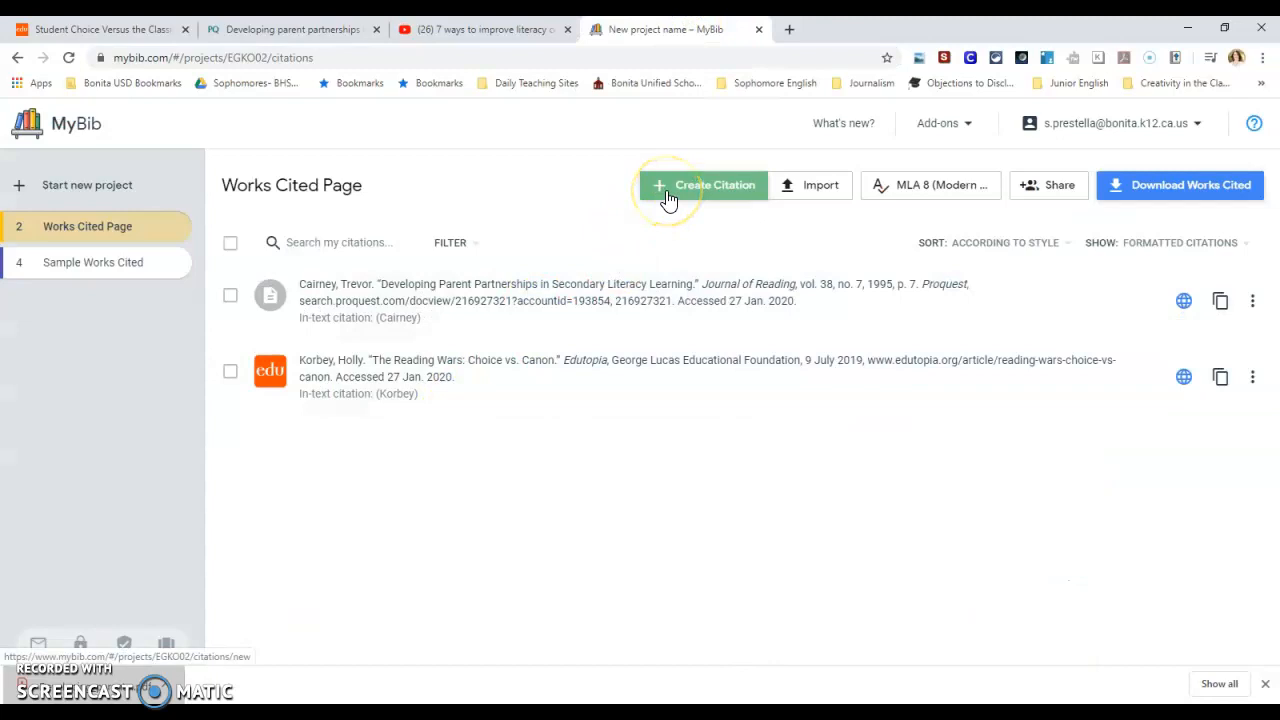
{"action": "left_click", "coordinate": [755, 199]}
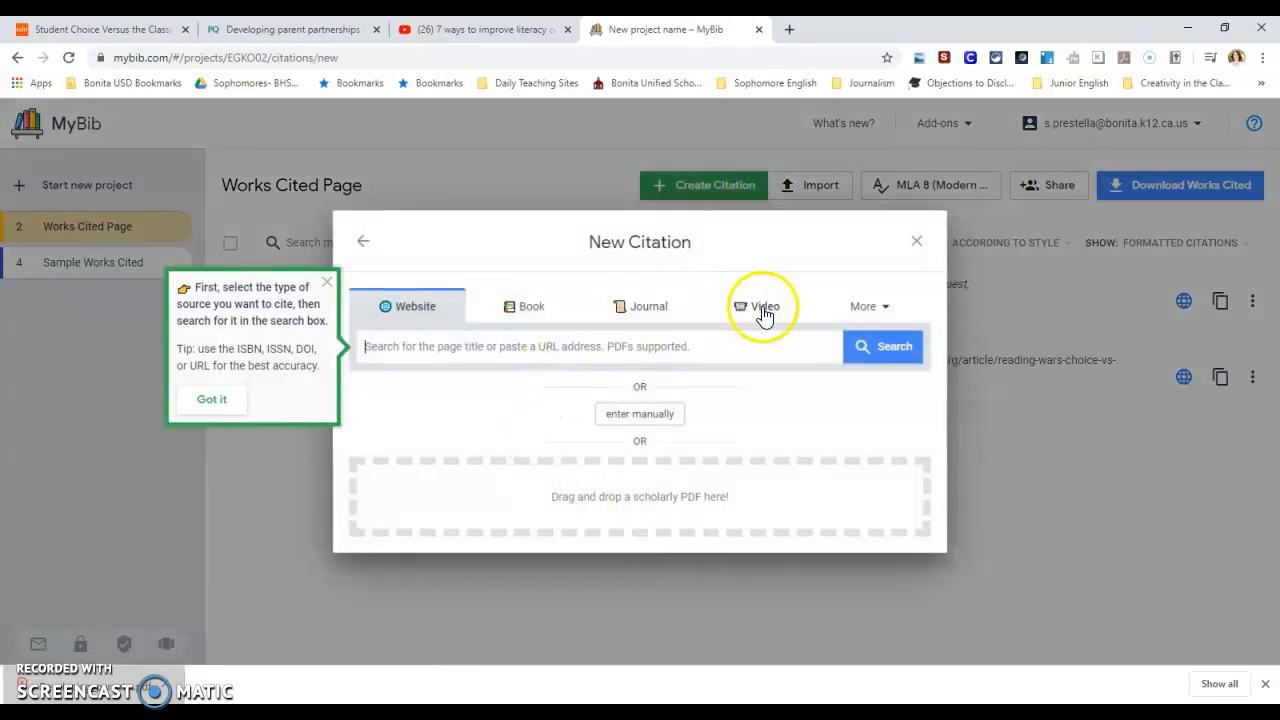
{"action": "left_click", "coordinate": [765, 310]}
{"action": "right_click", "coordinate": [488, 347]}
{"action": "left_click", "coordinate": [535, 468]}
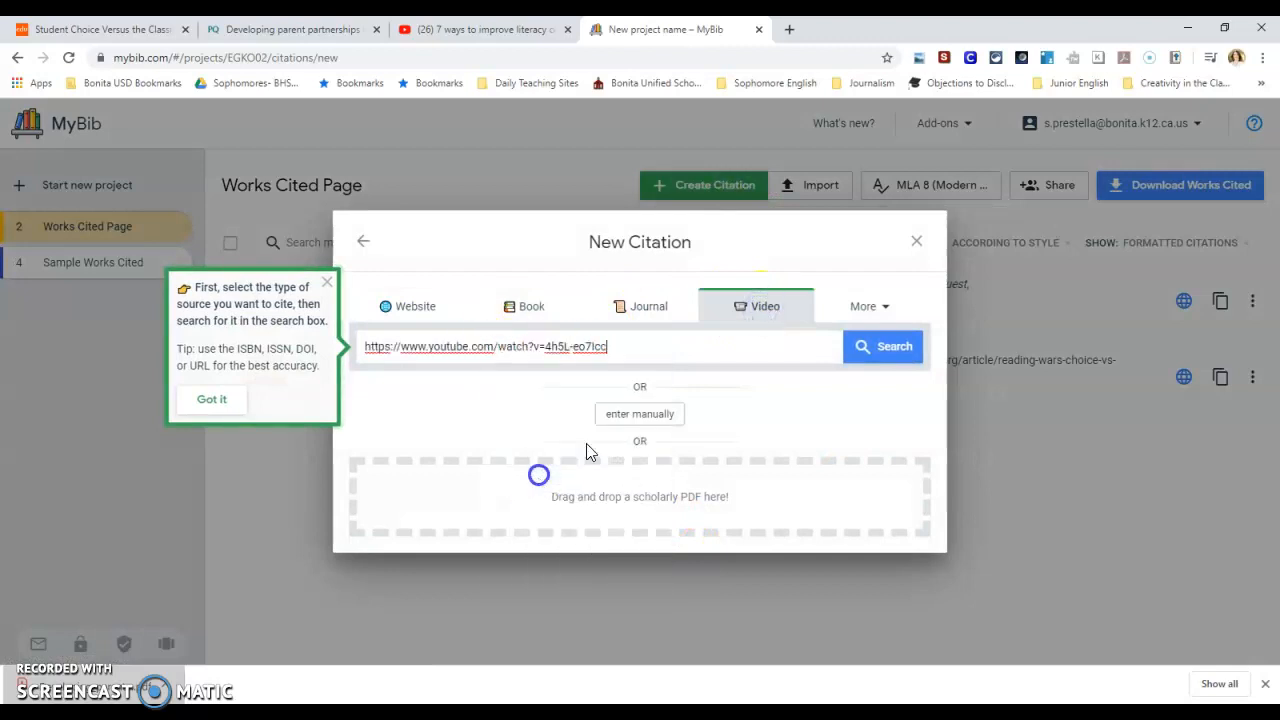
{"action": "left_click", "coordinate": [874, 352]}
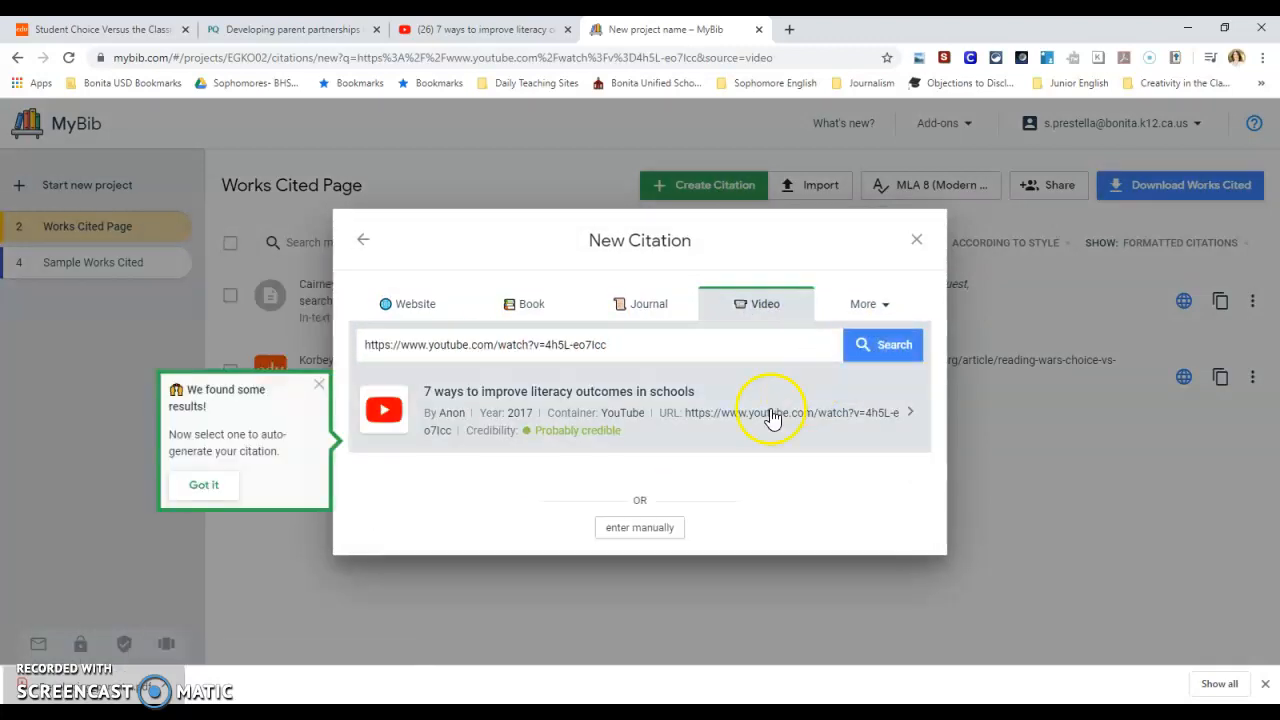
{"action": "left_click", "coordinate": [911, 420]}
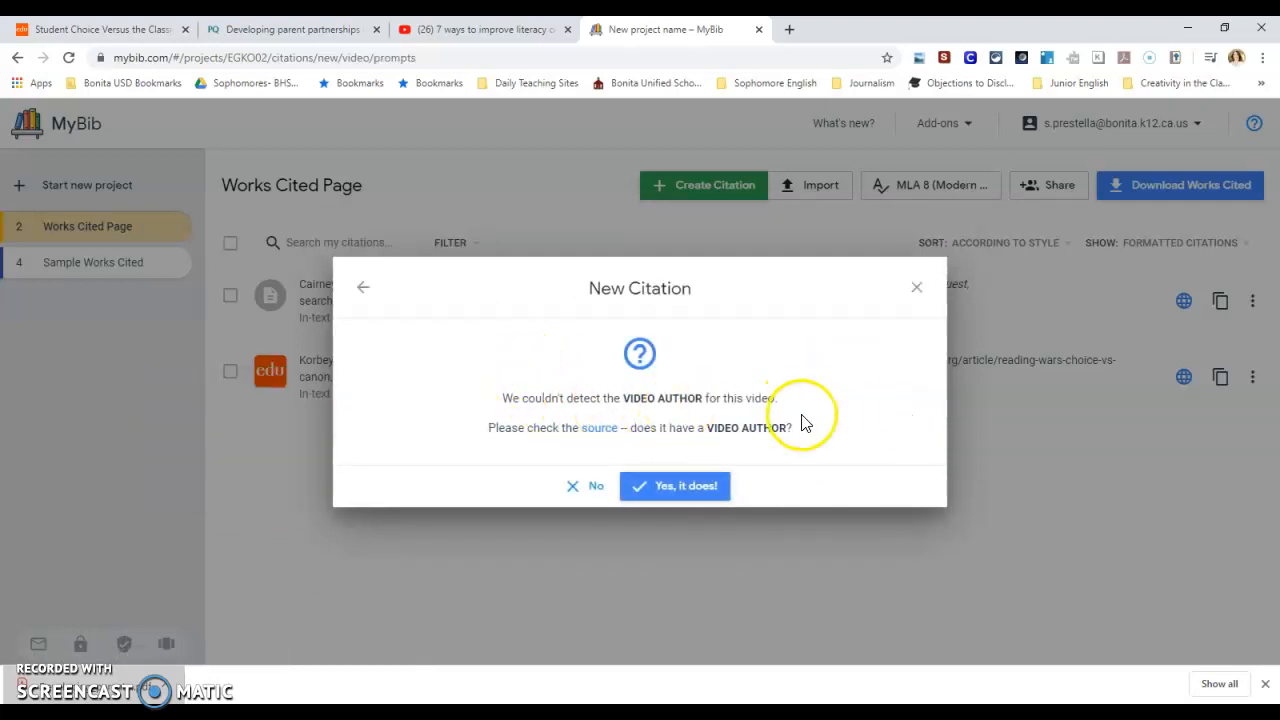
Step: Switch to the YouTube video and copy its channel name, McGraw-Hill PreK-12
{"action": "left_click", "coordinate": [465, 30]}
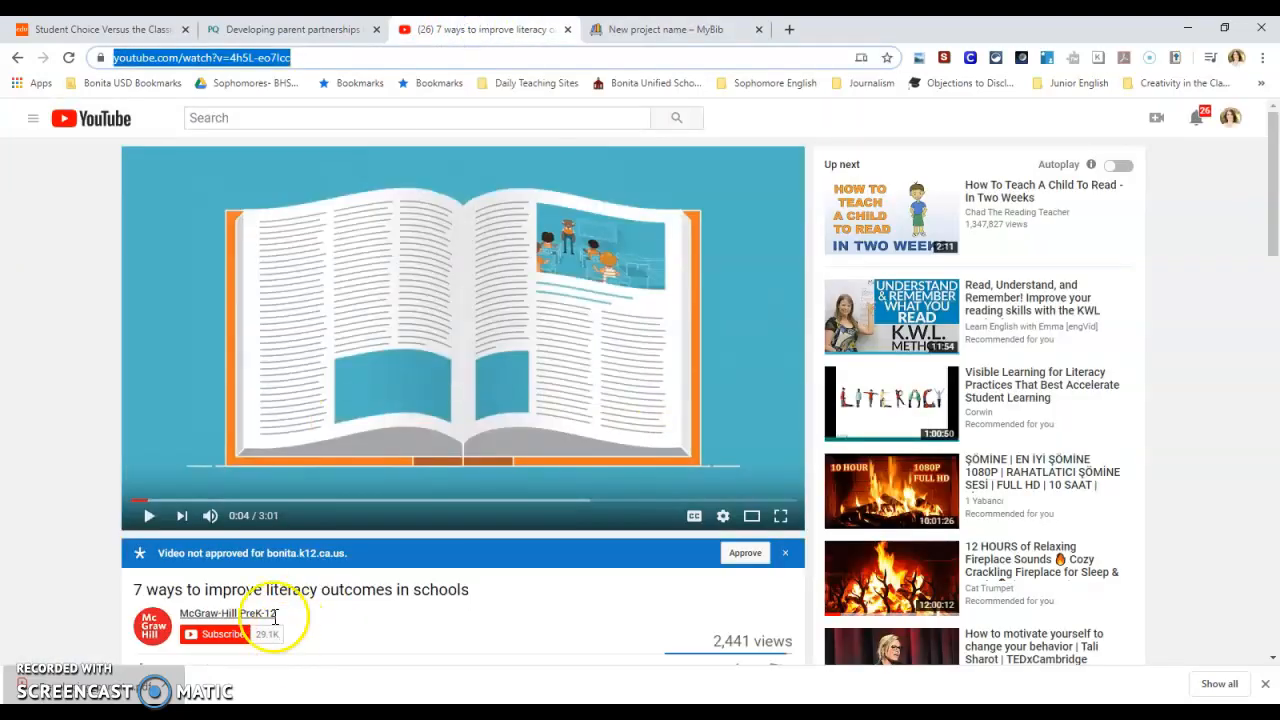
{"action": "left_click_drag", "start_coordinate": [280, 614], "coordinate": [179, 612]}
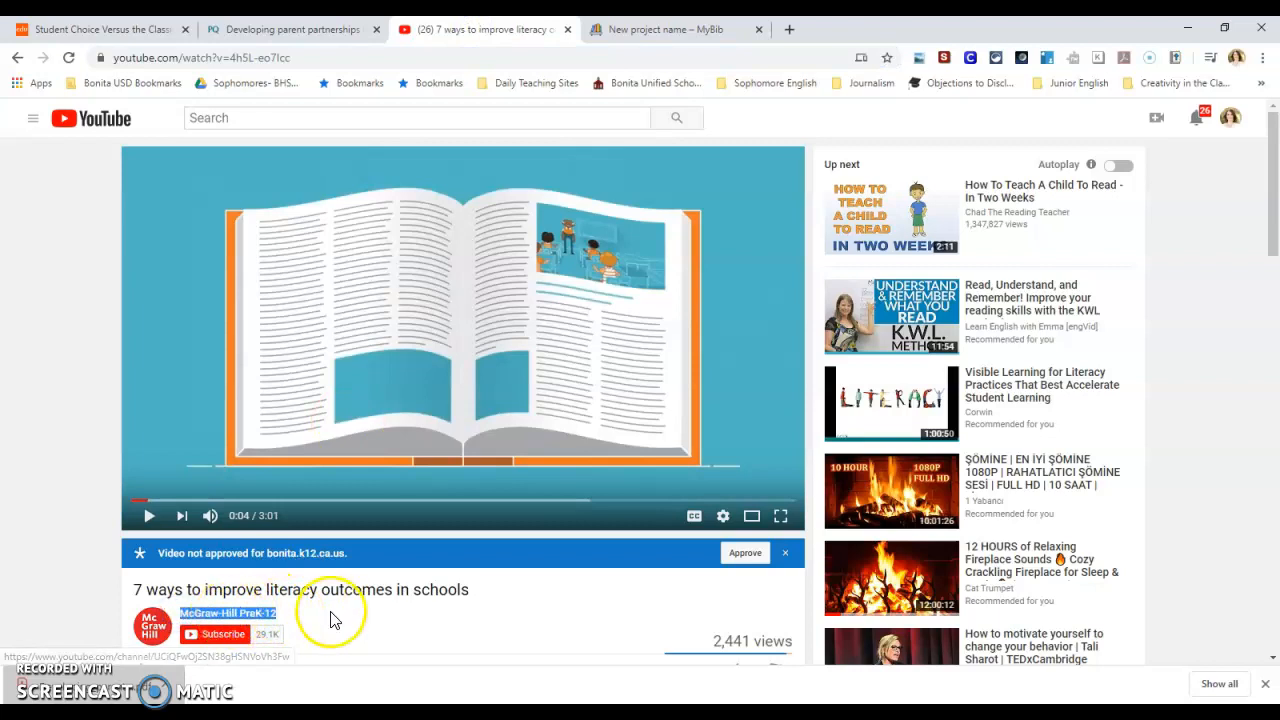
{"action": "right_click", "coordinate": [229, 617]}
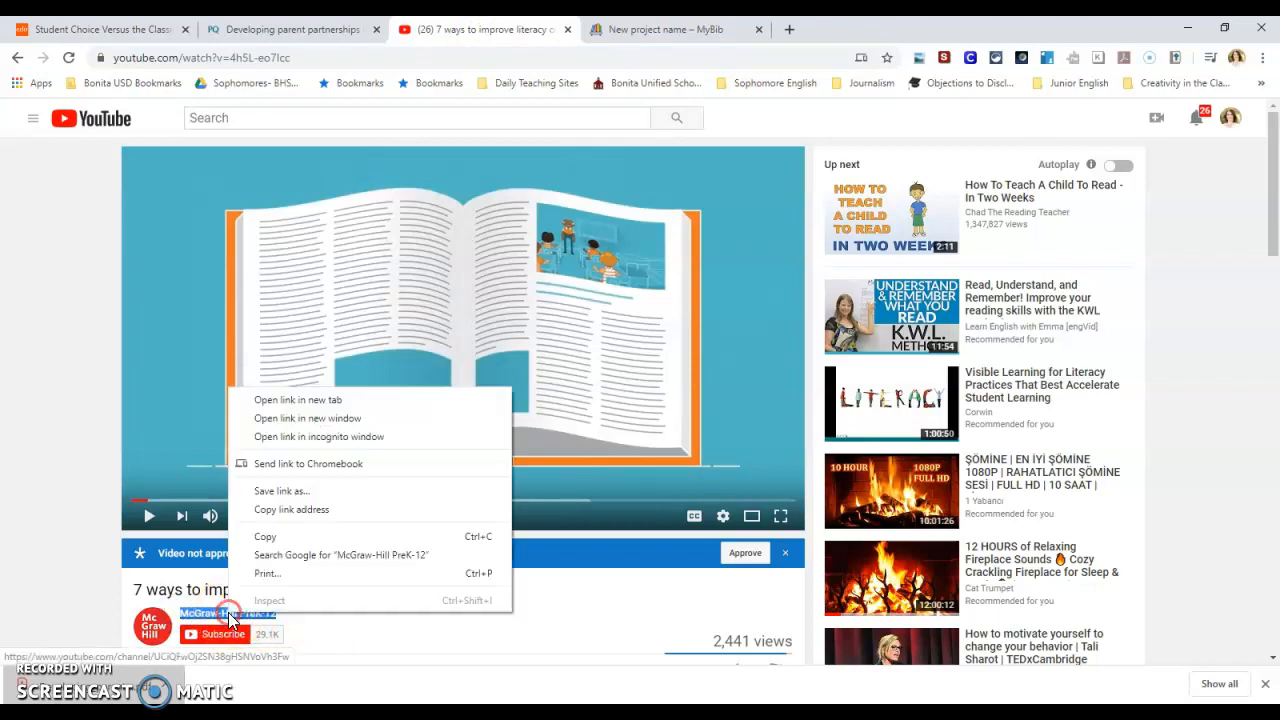
{"action": "left_click", "coordinate": [263, 536]}
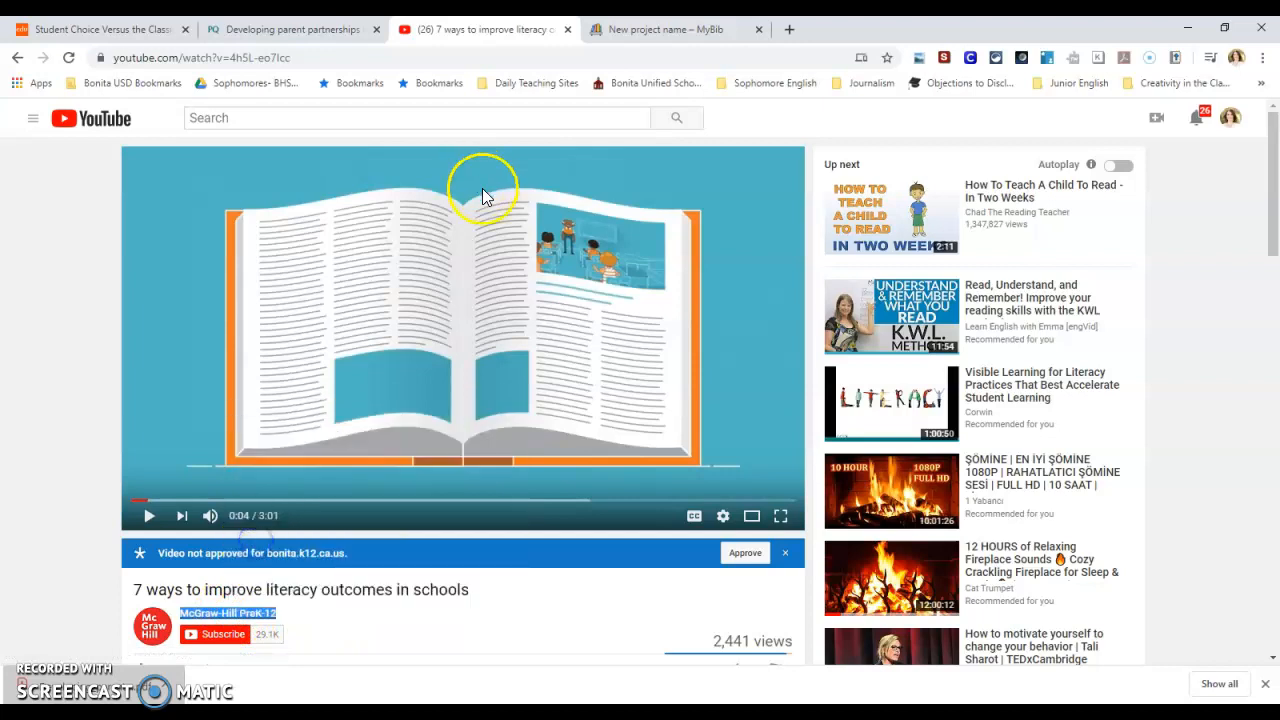
Step: Return to MyBib, confirm the video has an author, and enter McGraw-Hill PreK-12 as an organization author
{"action": "left_click", "coordinate": [601, 31]}
{"action": "left_click", "coordinate": [702, 488]}
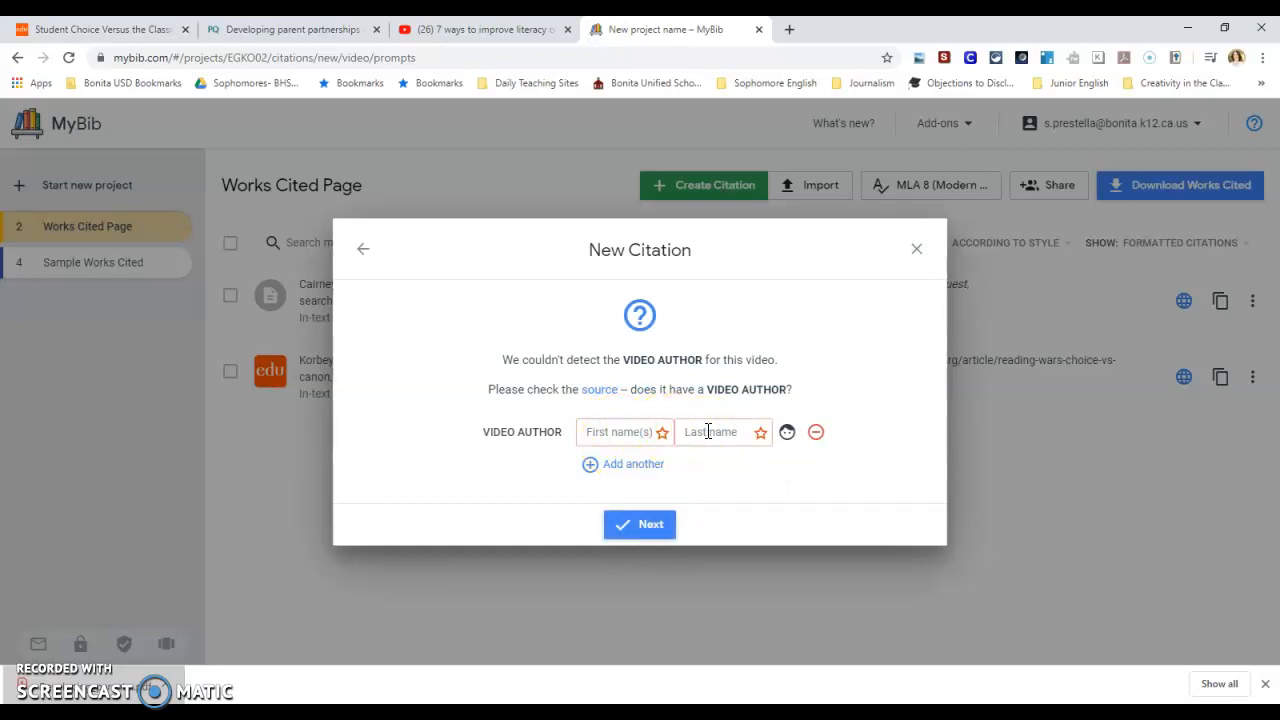
{"action": "left_click", "coordinate": [787, 437]}
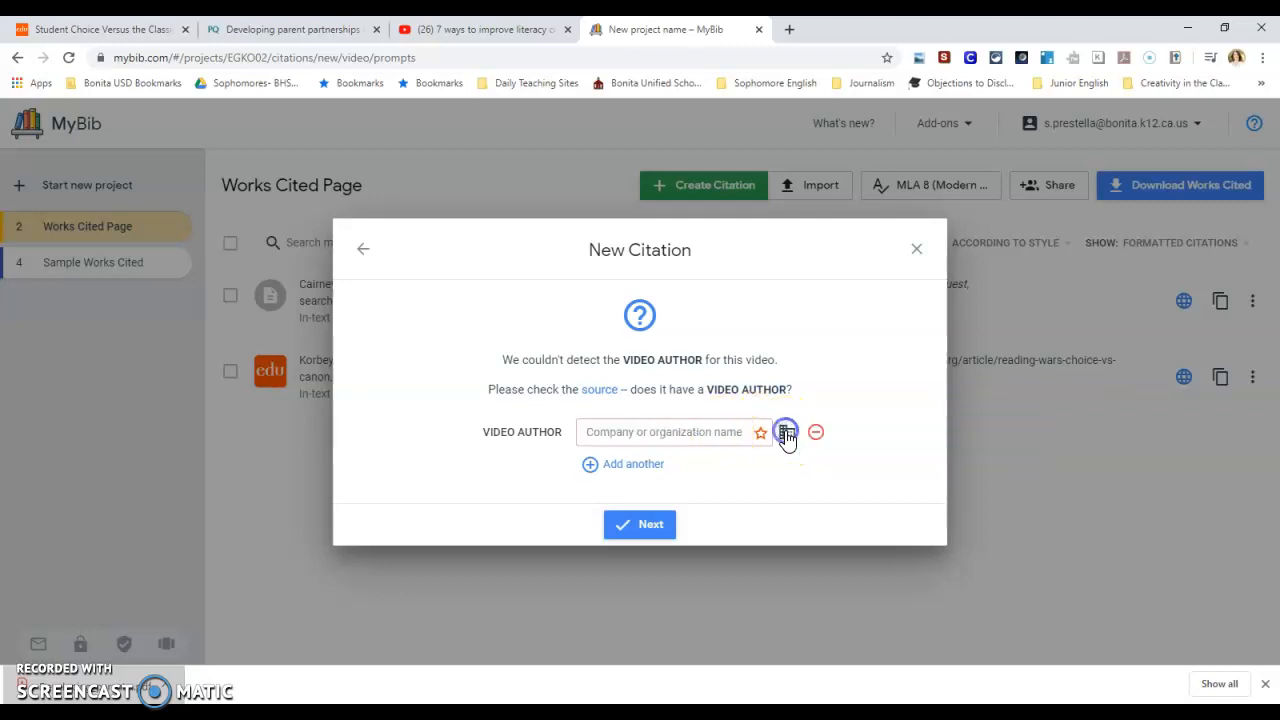
{"action": "left_click", "coordinate": [787, 436]}
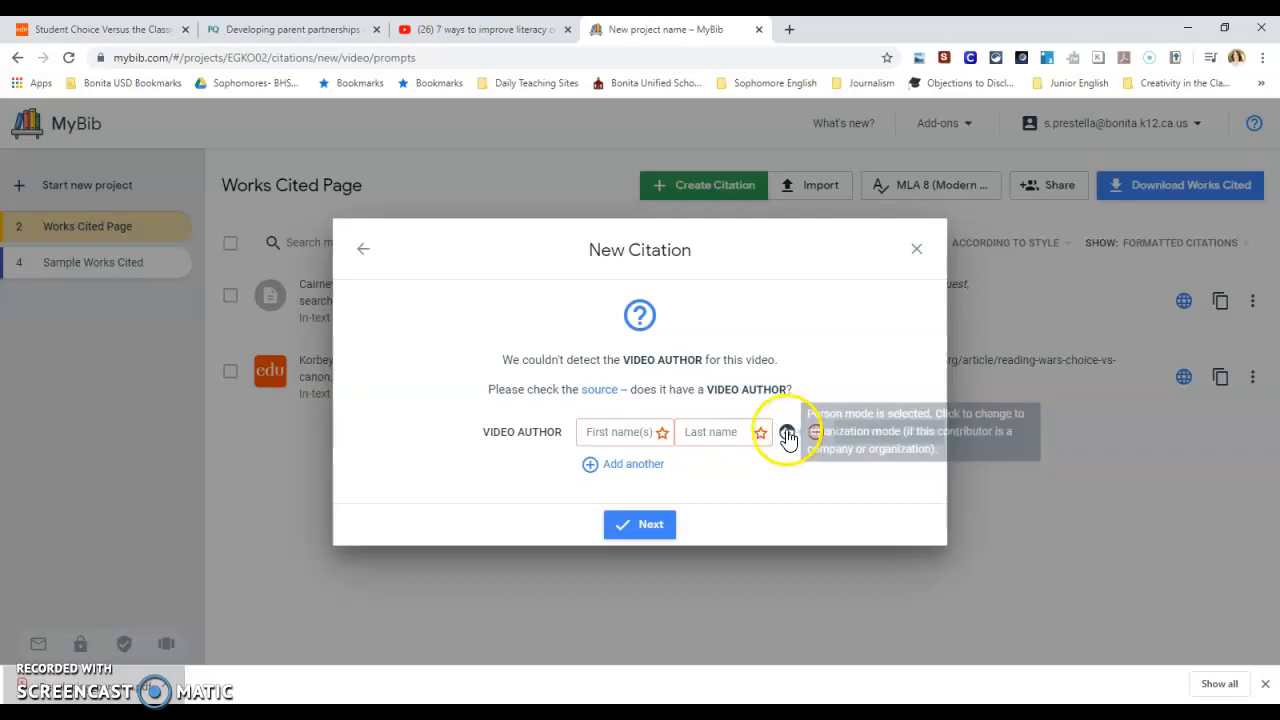
{"action": "left_click", "coordinate": [787, 436]}
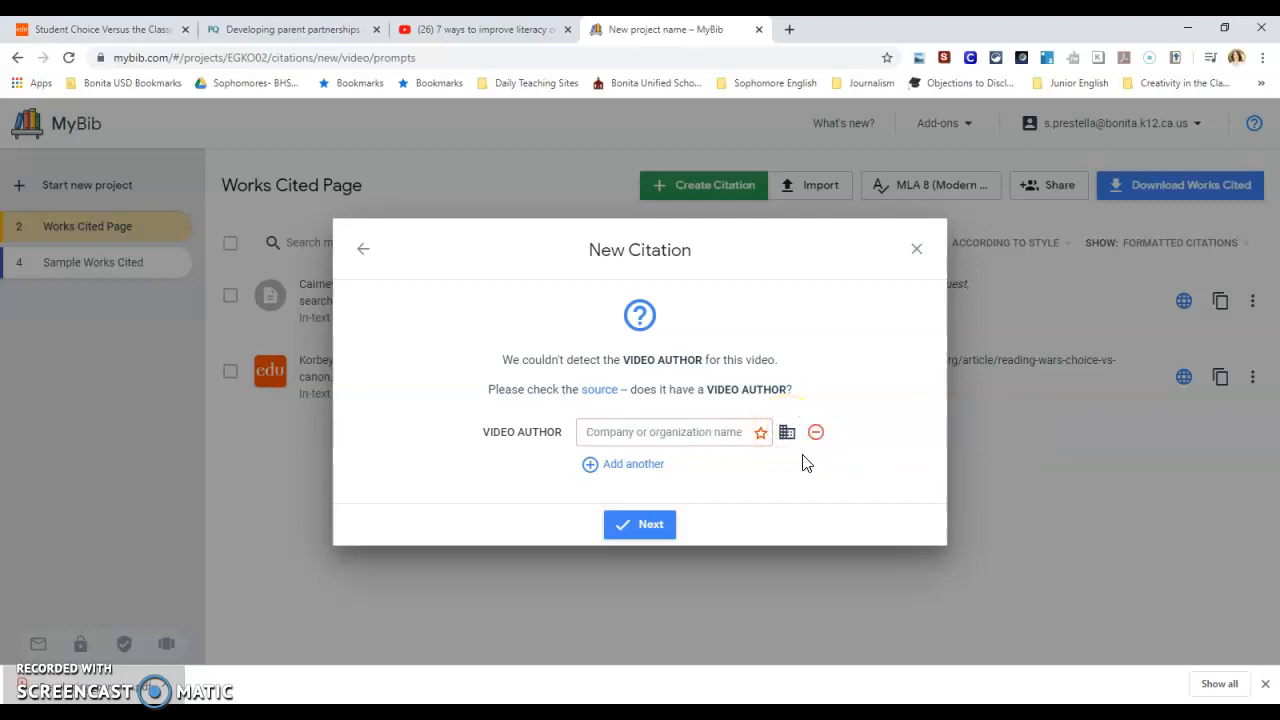
{"action": "right_click", "coordinate": [596, 437]}
{"action": "left_click", "coordinate": [628, 560]}
{"action": "left_click", "coordinate": [619, 512]}
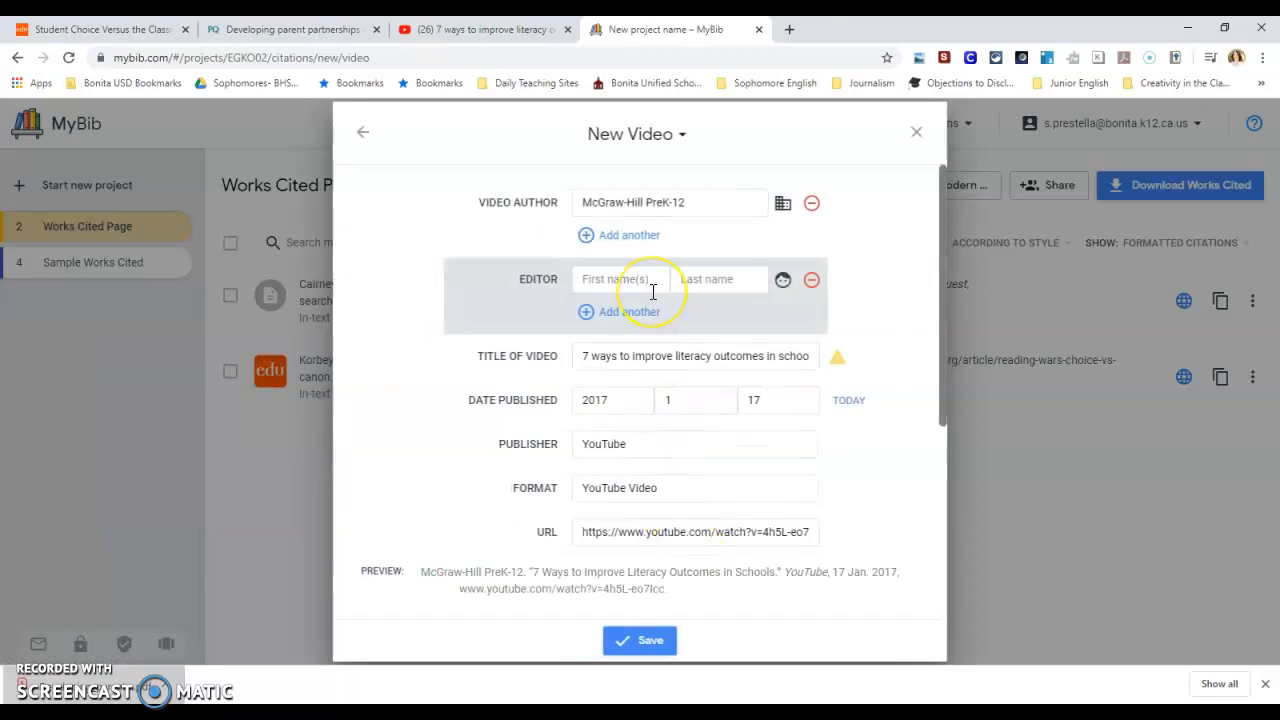
Step: Set the video citation's date accessed to today's date and save the citation
{"action": "scroll", "coordinate": [651, 289], "scroll_direction": "down", "scroll_amount": 2}
{"action": "scroll", "coordinate": [651, 358], "scroll_direction": "down", "scroll_amount": 1}
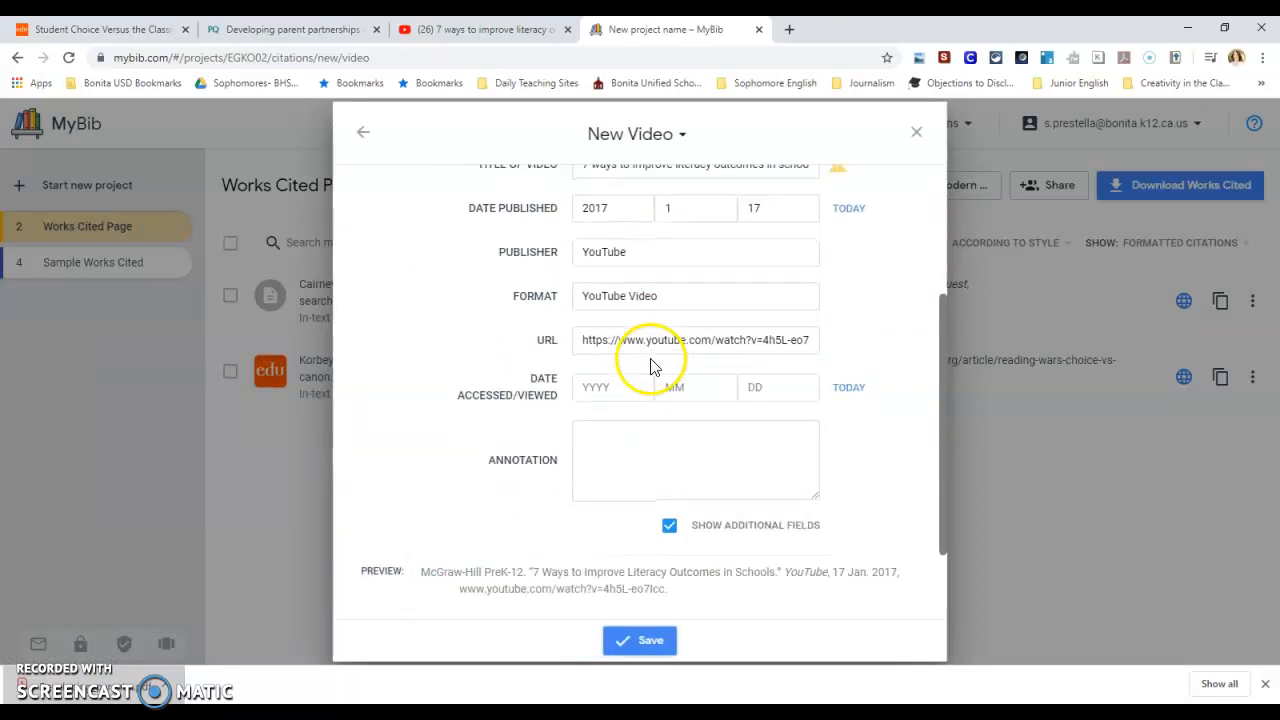
{"action": "left_click", "coordinate": [852, 392]}
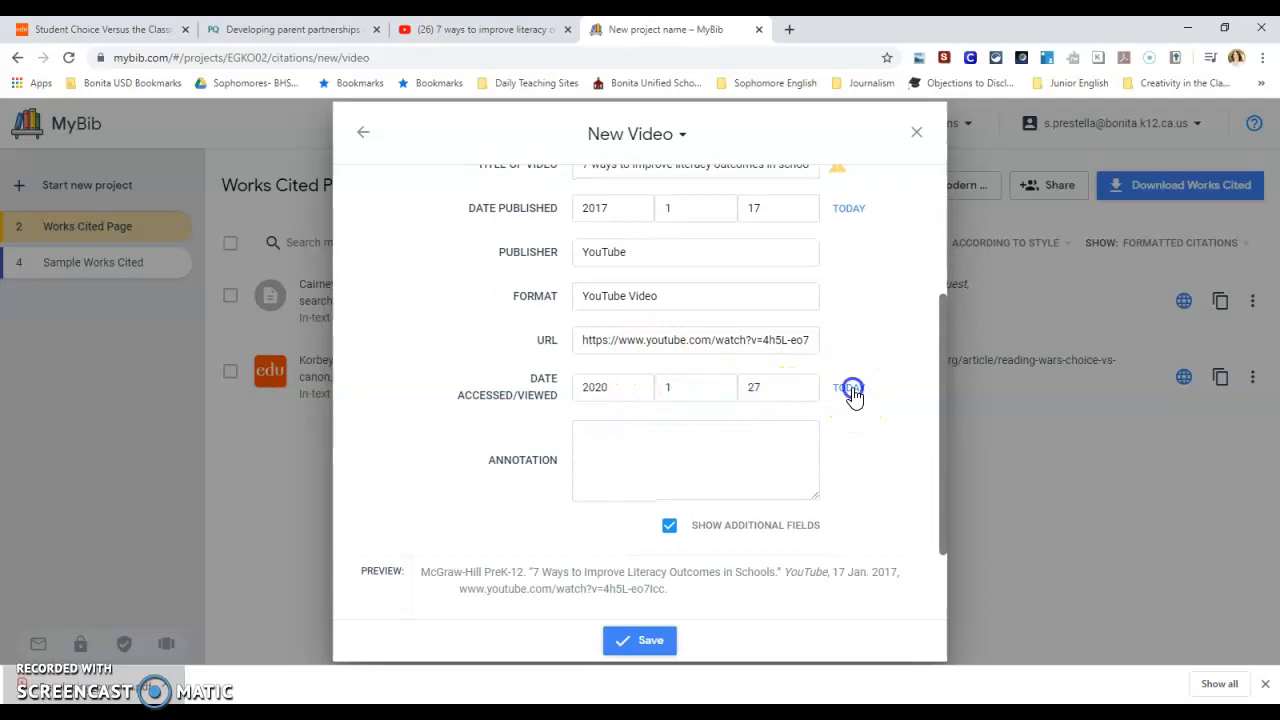
{"action": "left_click", "coordinate": [648, 640]}
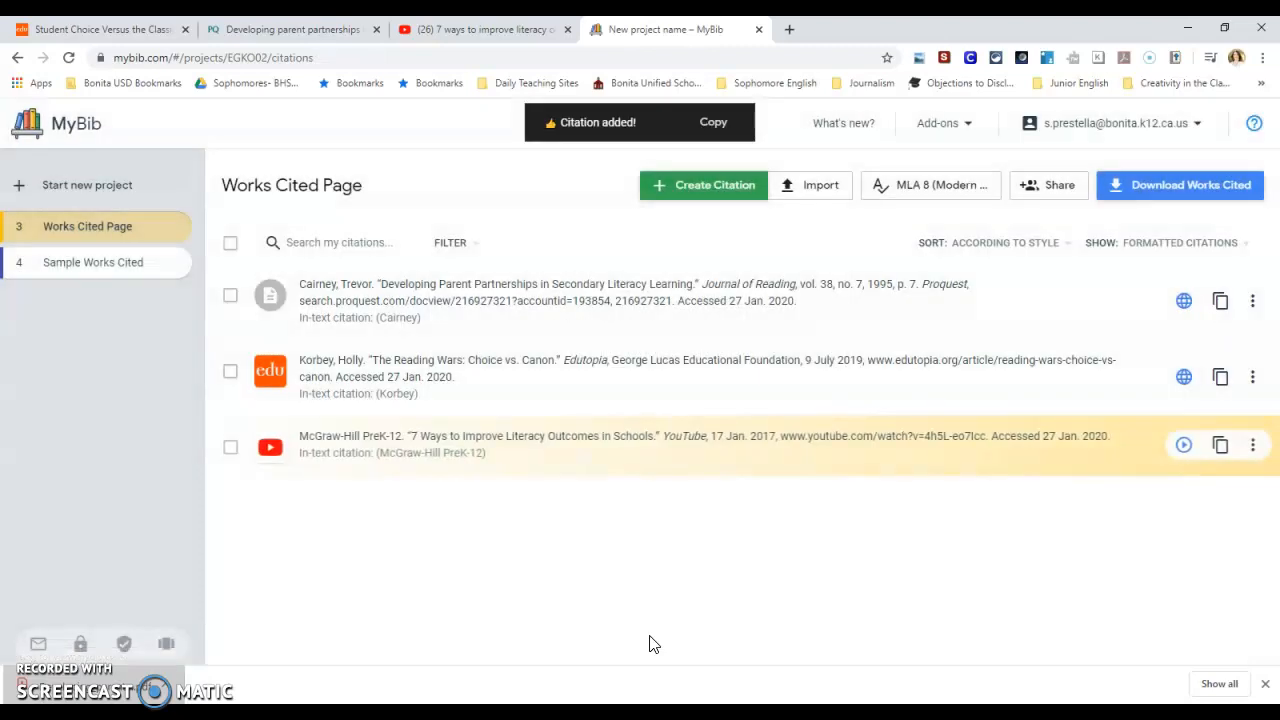
{"action": "left_click", "coordinate": [688, 187]}
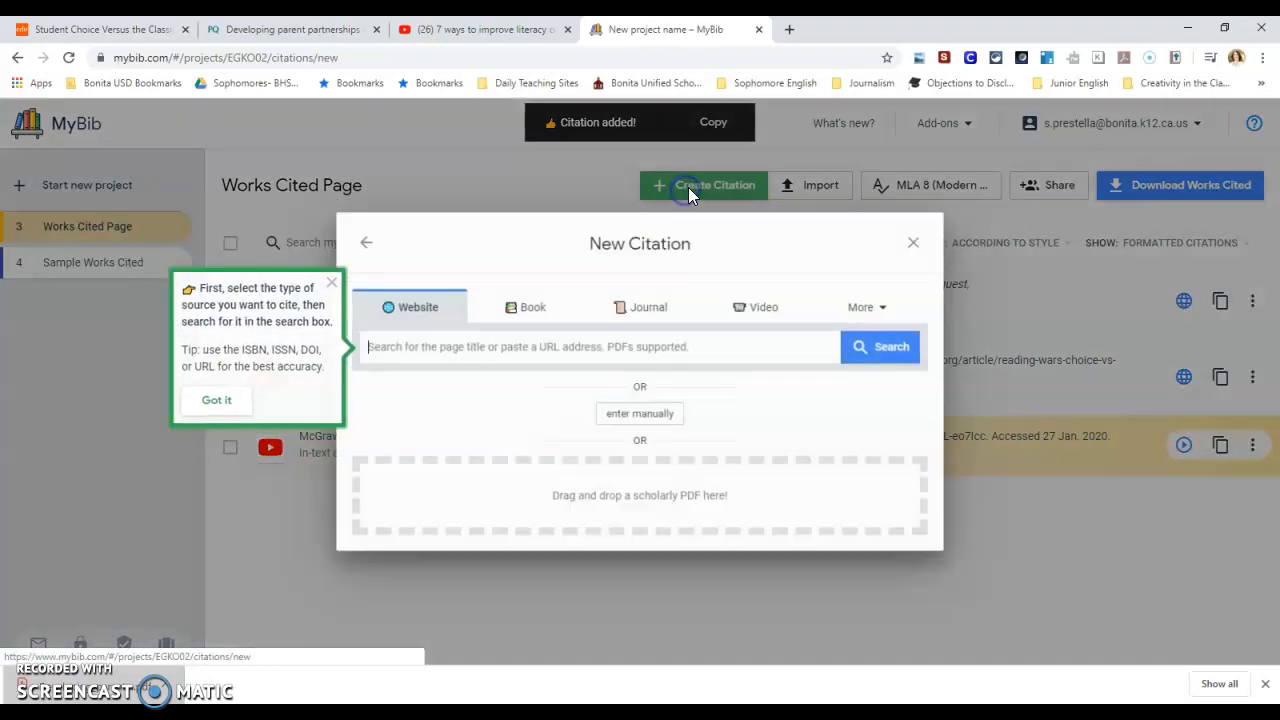
{"action": "left_click", "coordinate": [522, 312]}
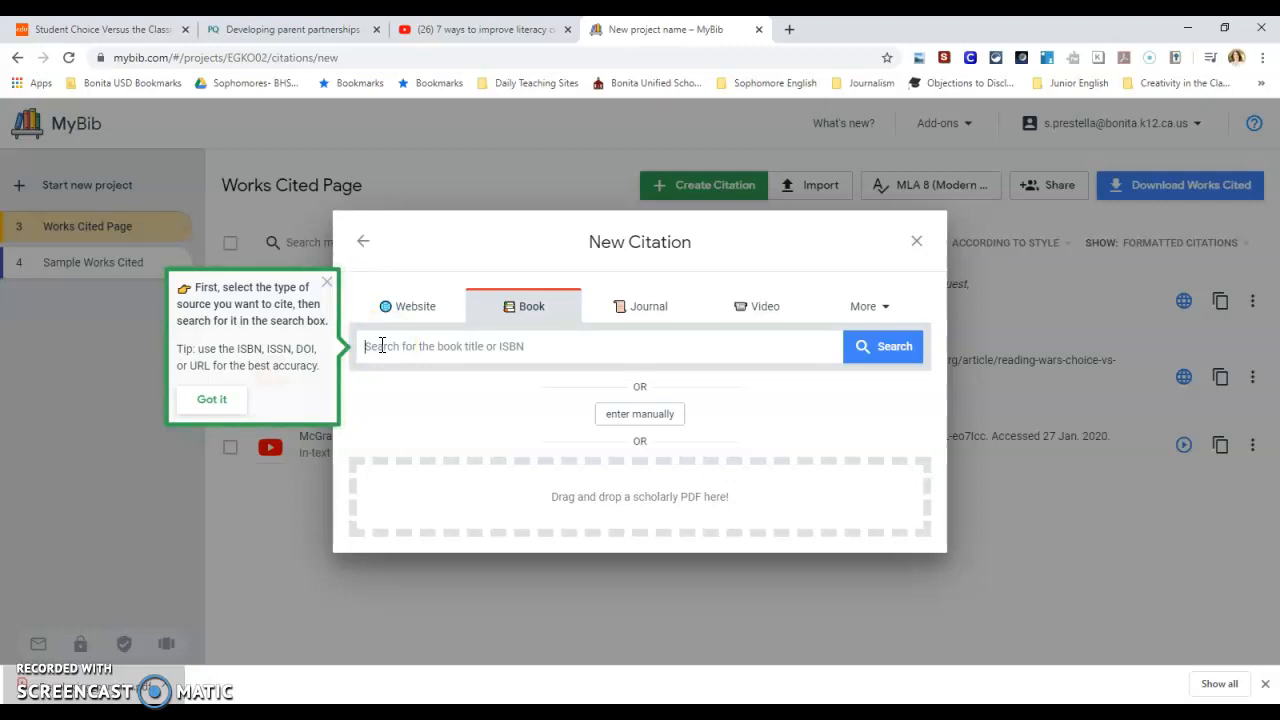
{"action": "type", "text": "78"}
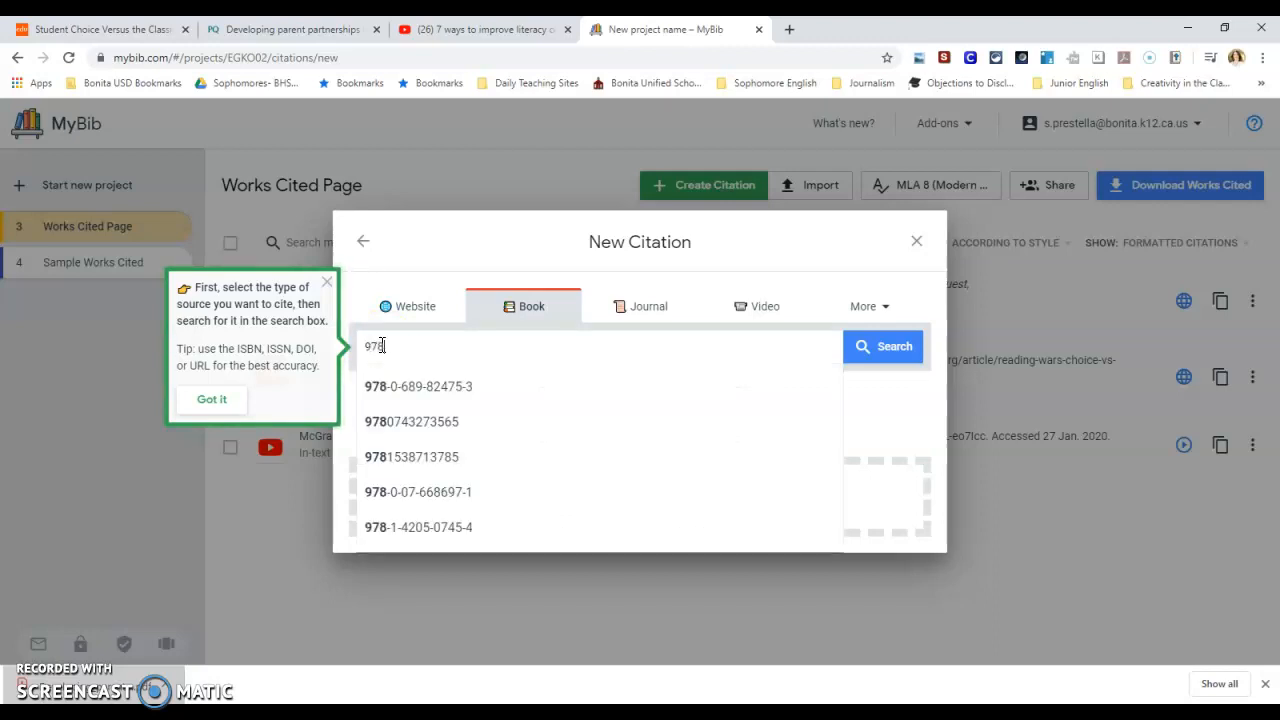
{"action": "type", "text": "1338"}
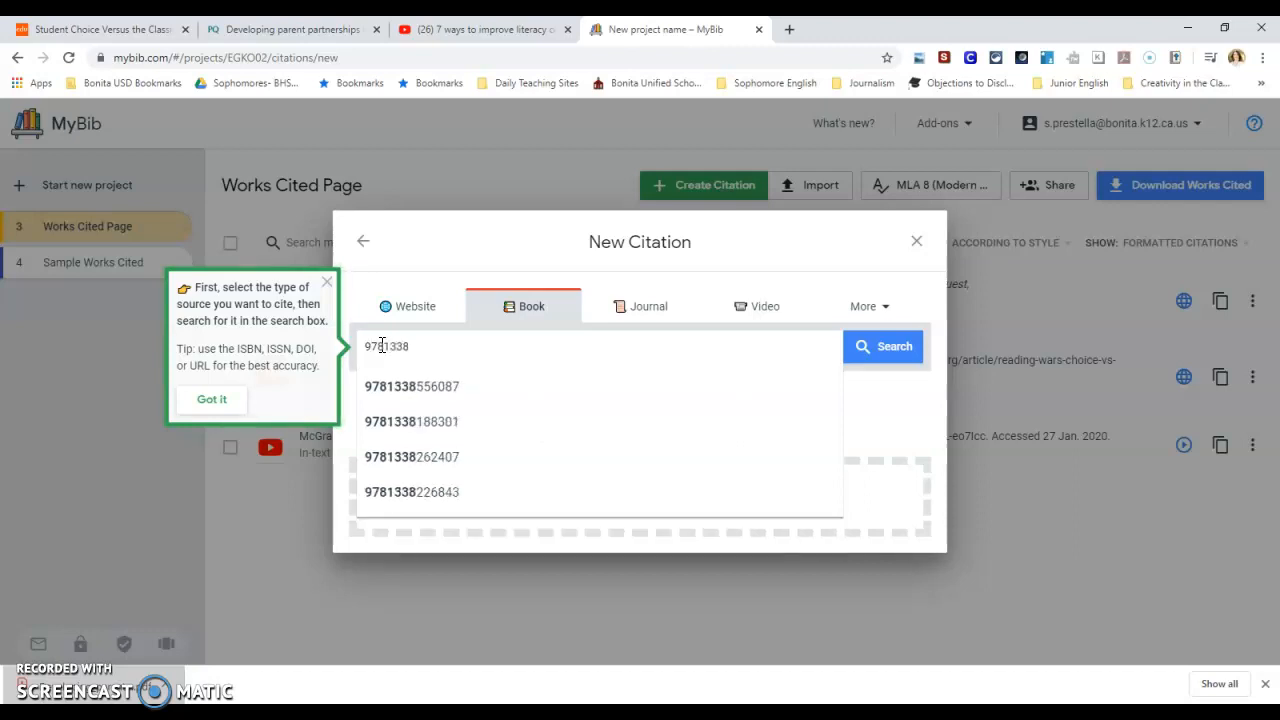
{"action": "type", "text": "310597"}
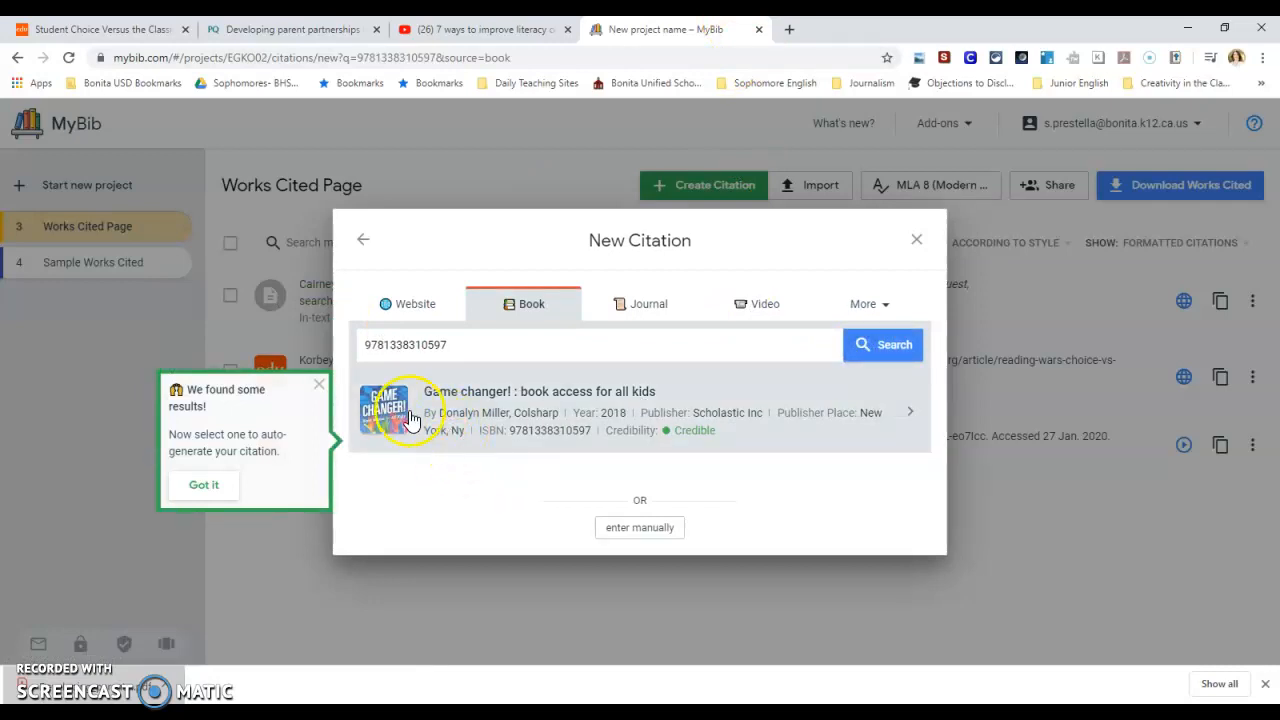
{"action": "left_click", "coordinate": [908, 418]}
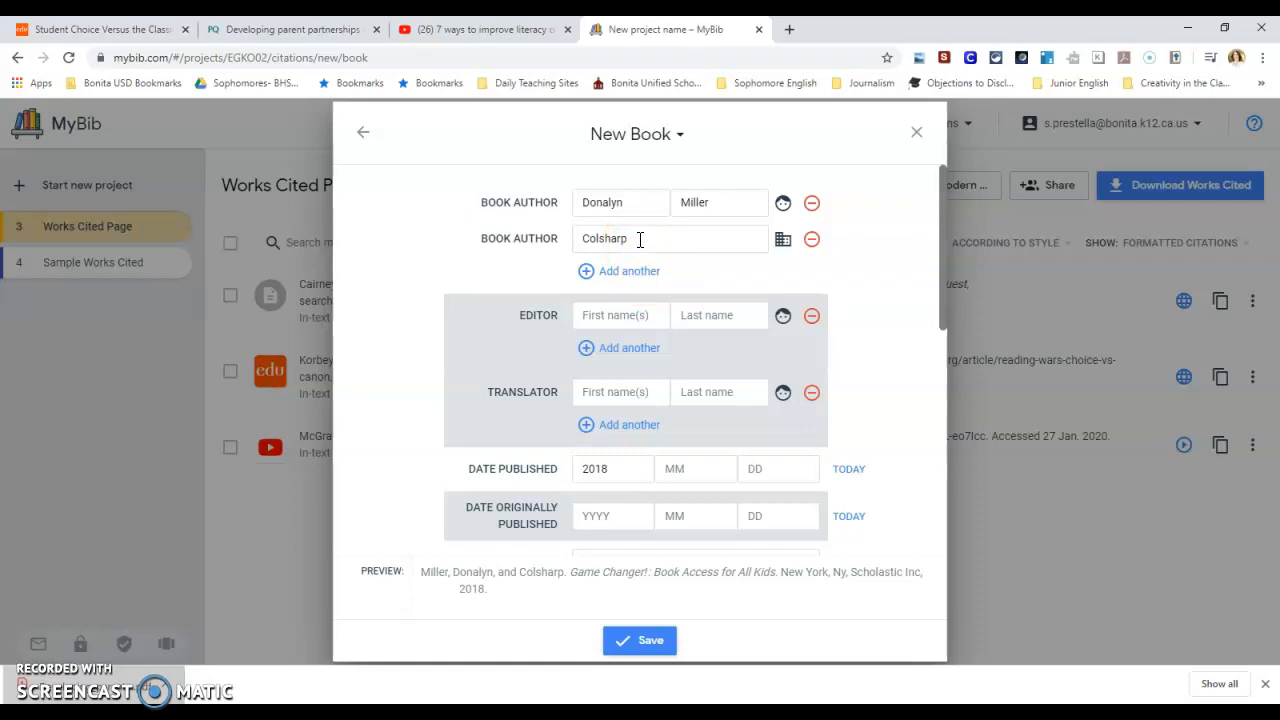
Step: Change the second book author from an organization to a person and enter the author's first and last names separately
{"action": "left_click", "coordinate": [783, 239]}
{"action": "double_click", "coordinate": [690, 241]}
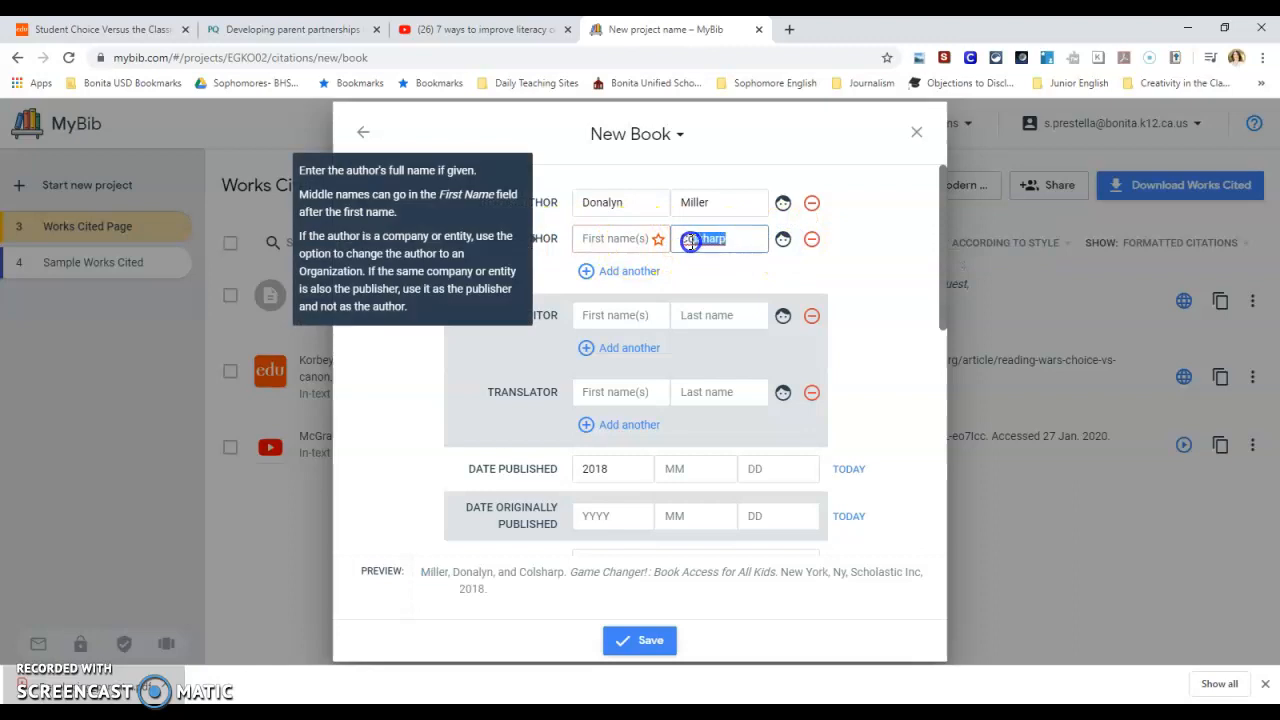
{"action": "left_click", "coordinate": [608, 238]}
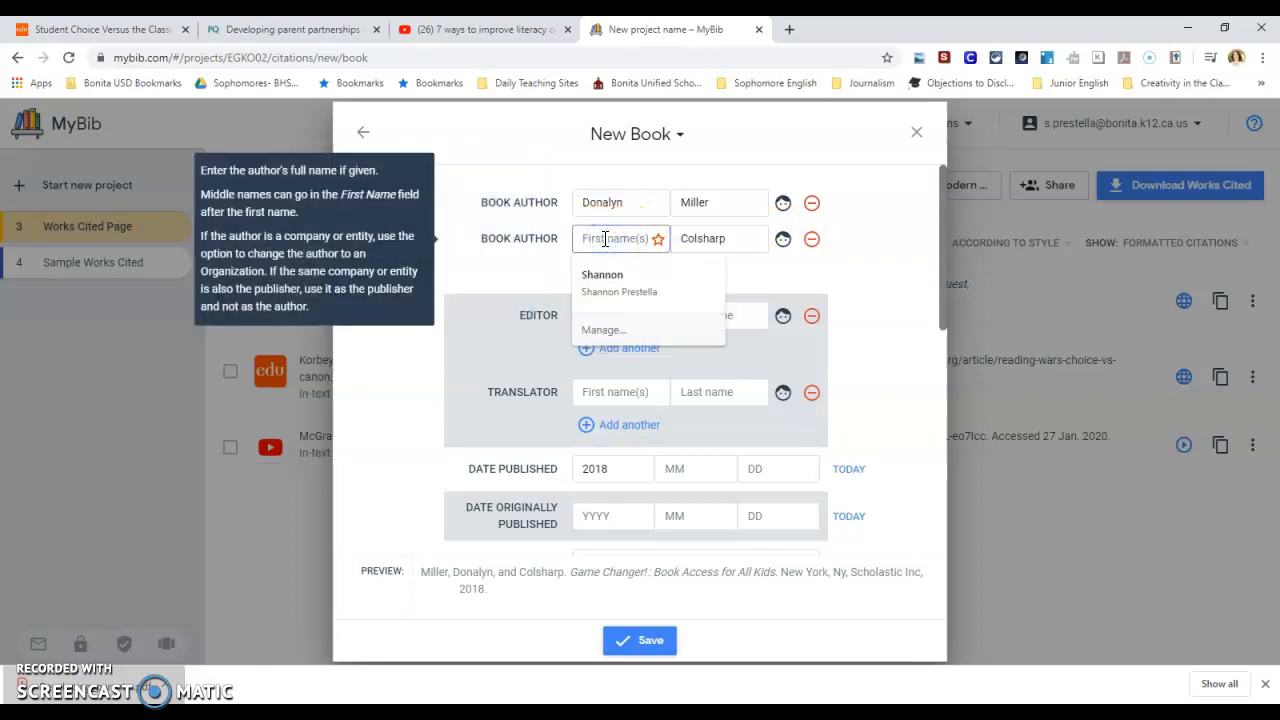
{"action": "type", "text": "Colby"}
{"action": "double_click", "coordinate": [675, 237]}
{"action": "type", "text": "Shar"}
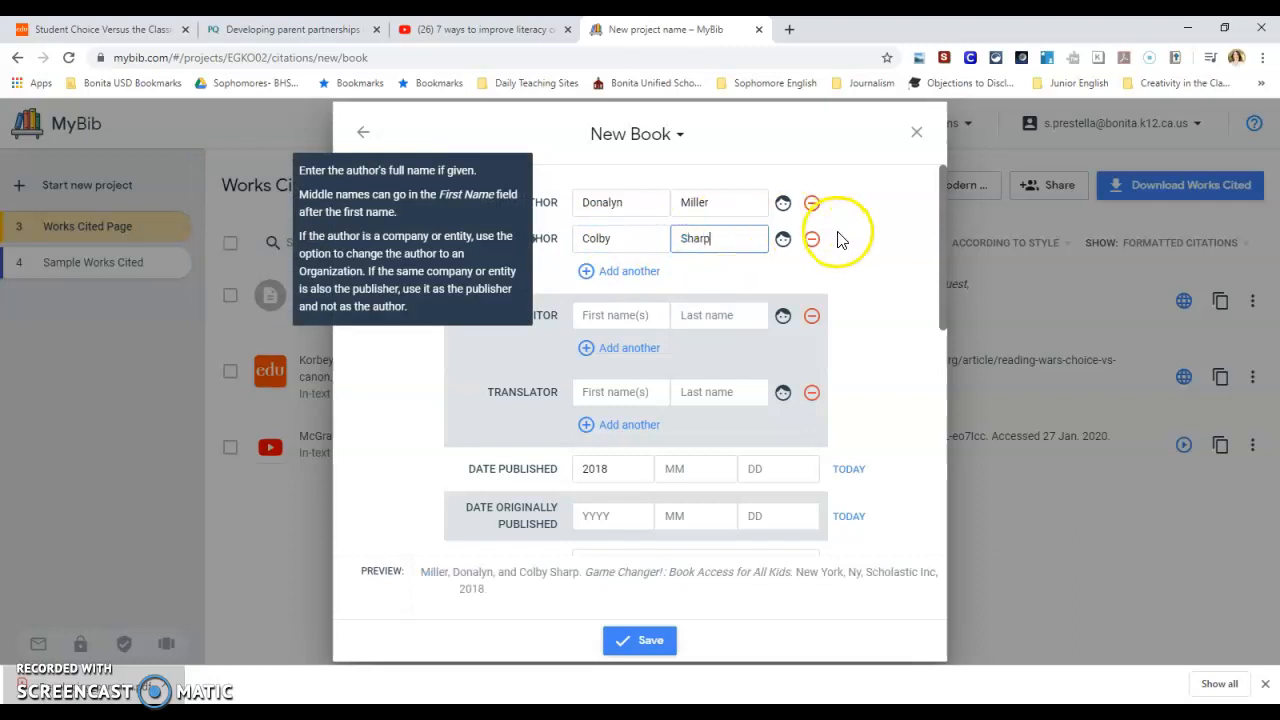
{"action": "left_click", "coordinate": [874, 266]}
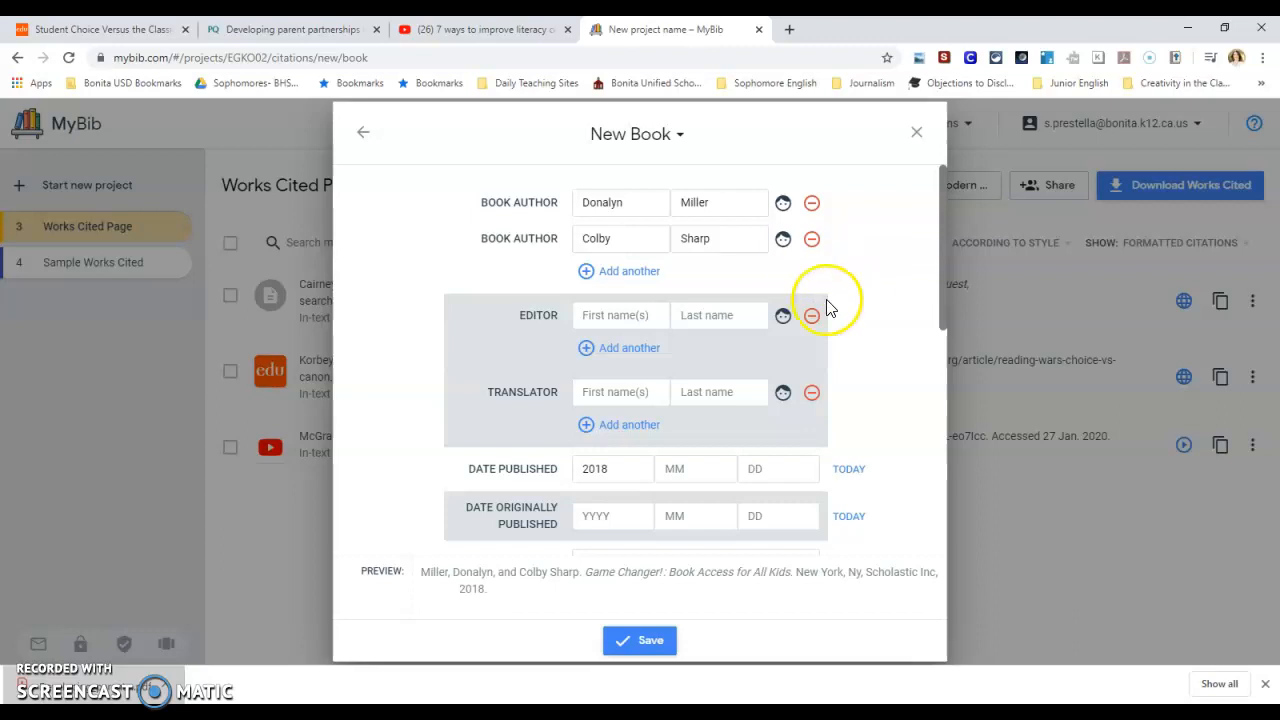
Step: Enter the book editor's first and last names in the citation
{"action": "left_click", "coordinate": [622, 315]}
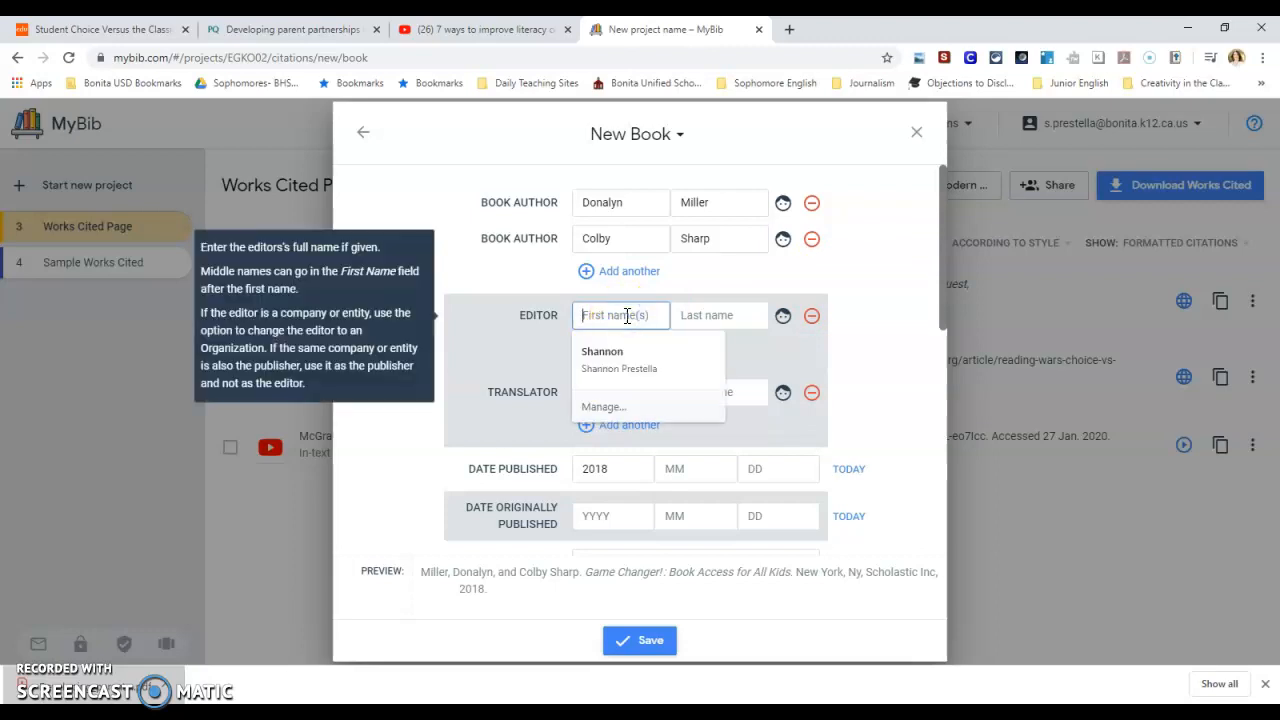
{"action": "type", "text": "Lois"}
{"action": "left_click", "coordinate": [690, 315]}
{"action": "type", "text": "Bridges"}
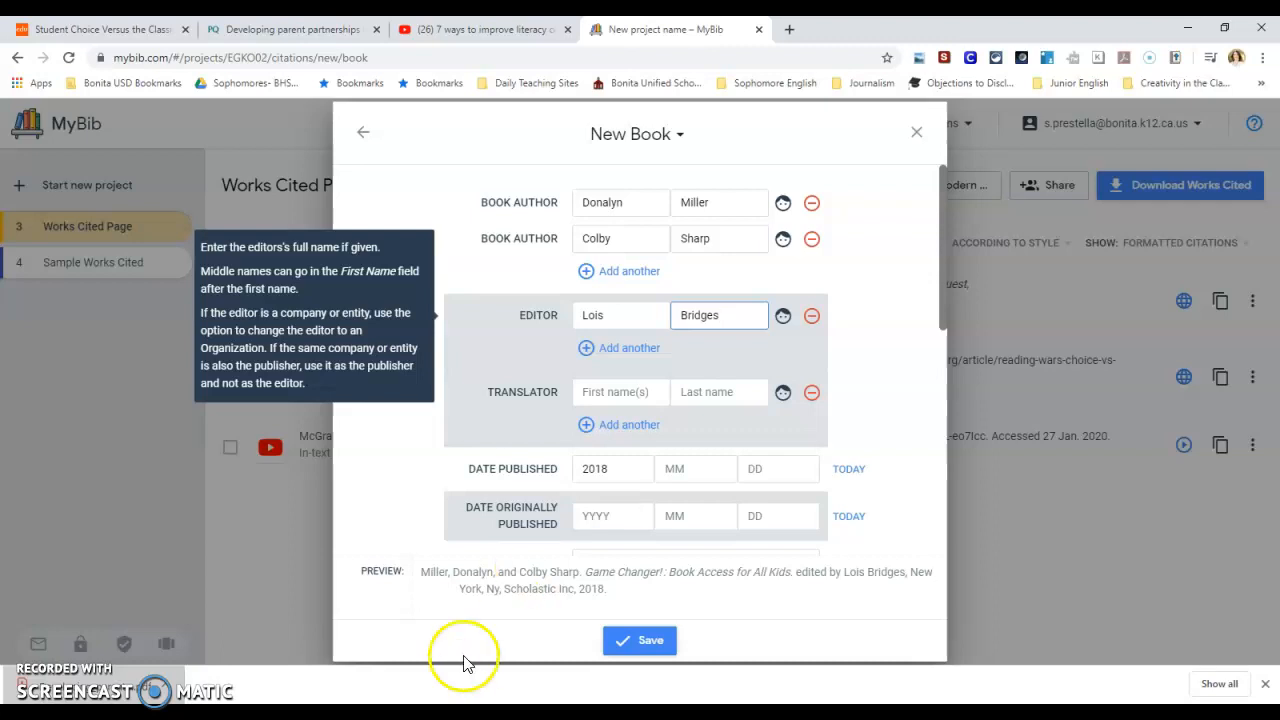
Step: Review the remaining book fields, set the date accessed to today's date, and save the citation
{"action": "scroll", "coordinate": [580, 528], "scroll_direction": "down", "scroll_amount": 3}
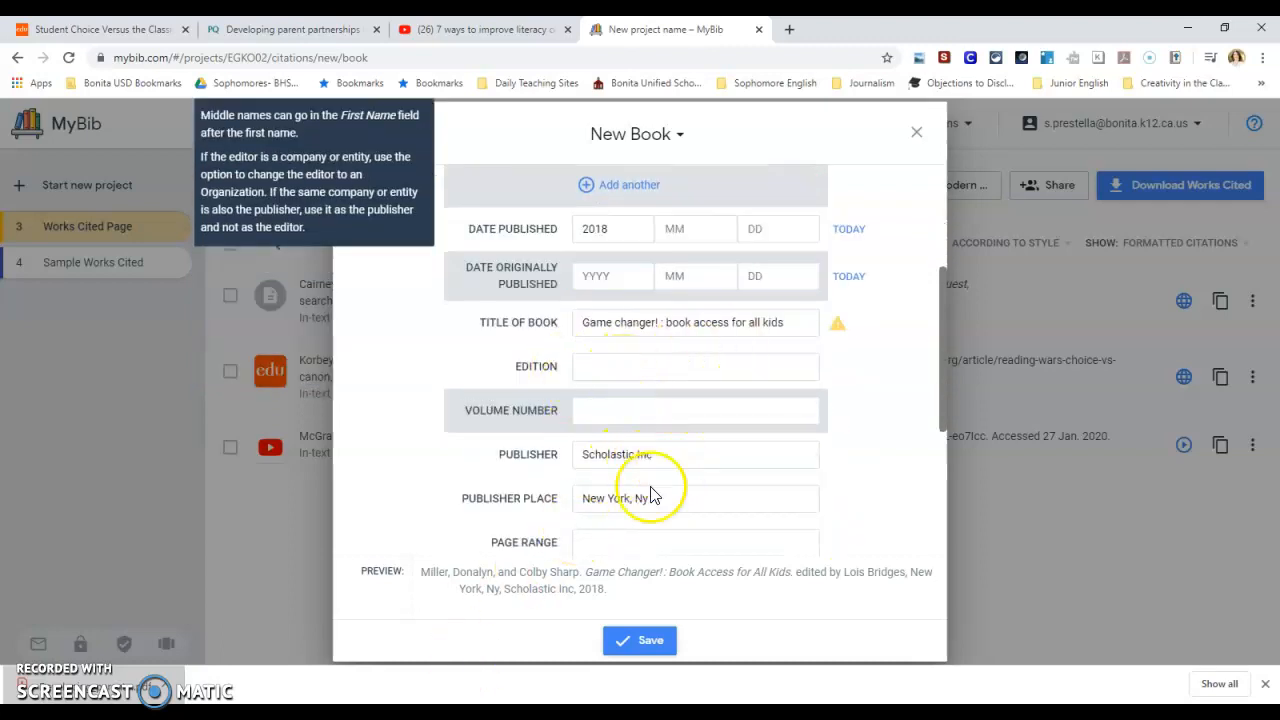
{"action": "scroll", "coordinate": [648, 520], "scroll_direction": "down", "scroll_amount": 2}
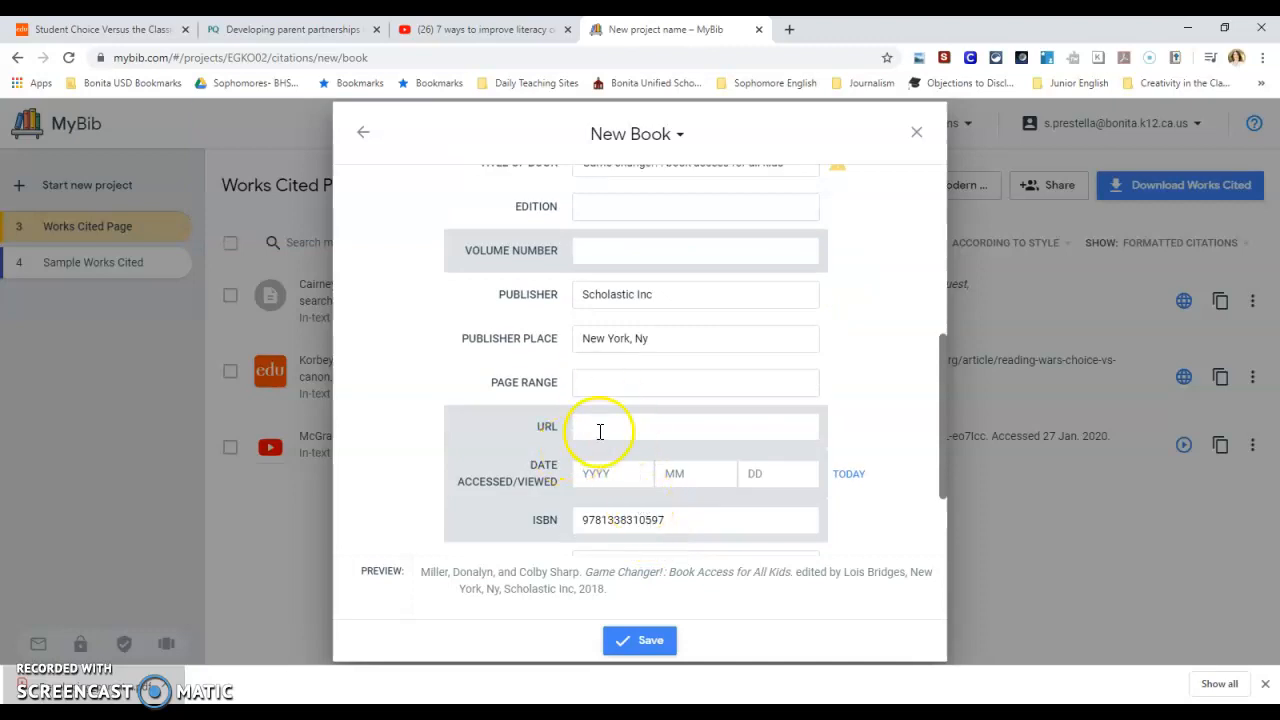
{"action": "scroll", "coordinate": [608, 472], "scroll_direction": "down", "scroll_amount": 1}
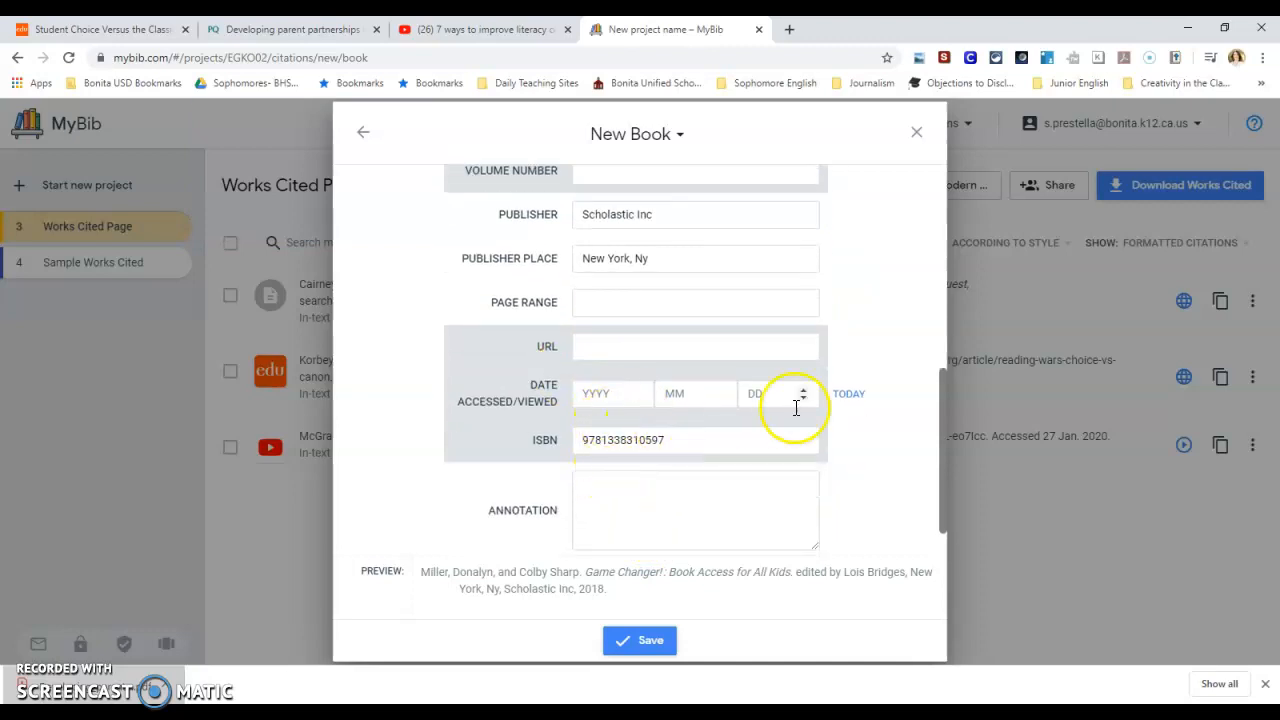
{"action": "left_click", "coordinate": [848, 396]}
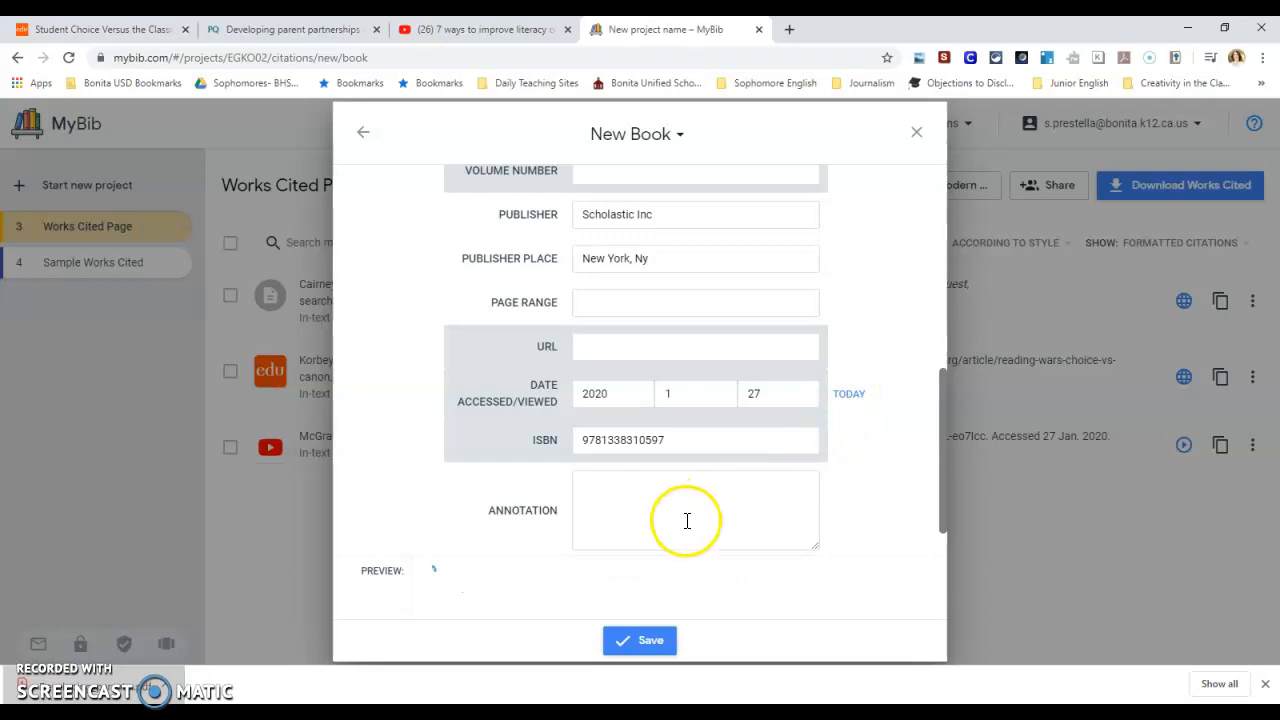
{"action": "scroll", "coordinate": [686, 520], "scroll_direction": "down", "scroll_amount": 1}
{"action": "left_click", "coordinate": [636, 640]}
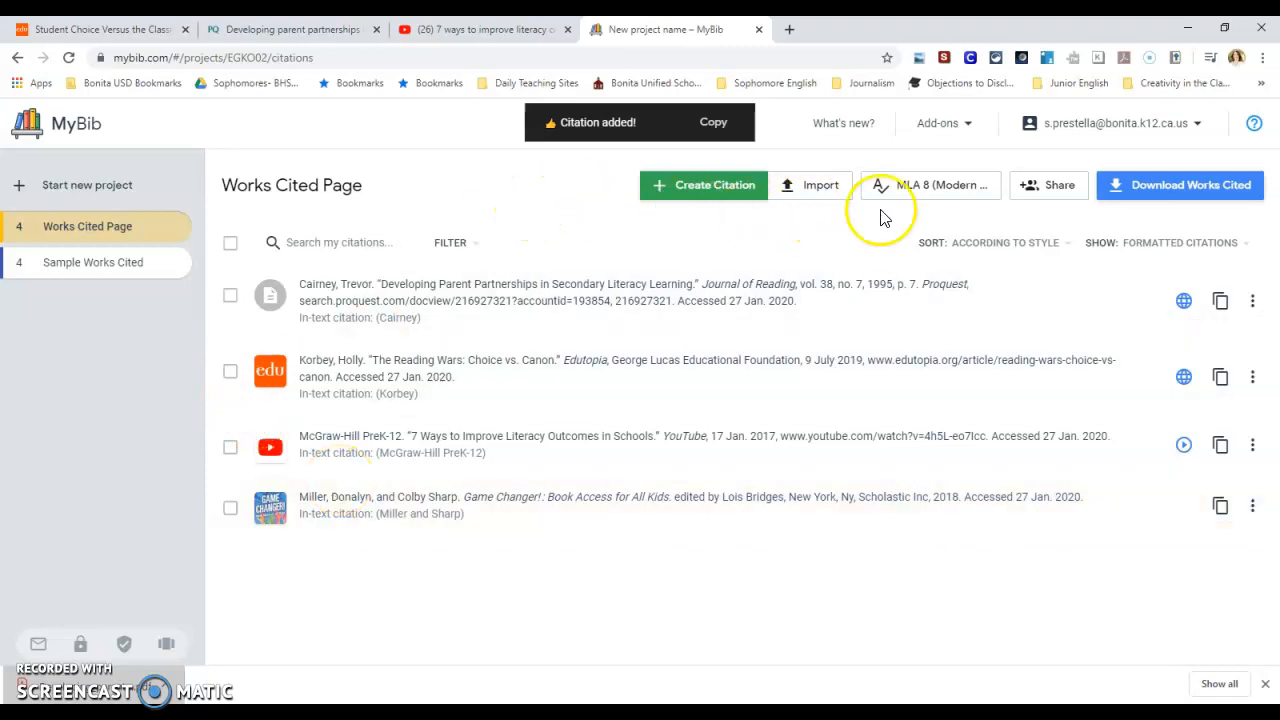
Step: Select all citations in the Works Cited Page project and download the works cited to Google Drive
{"action": "left_click", "coordinate": [1138, 193]}
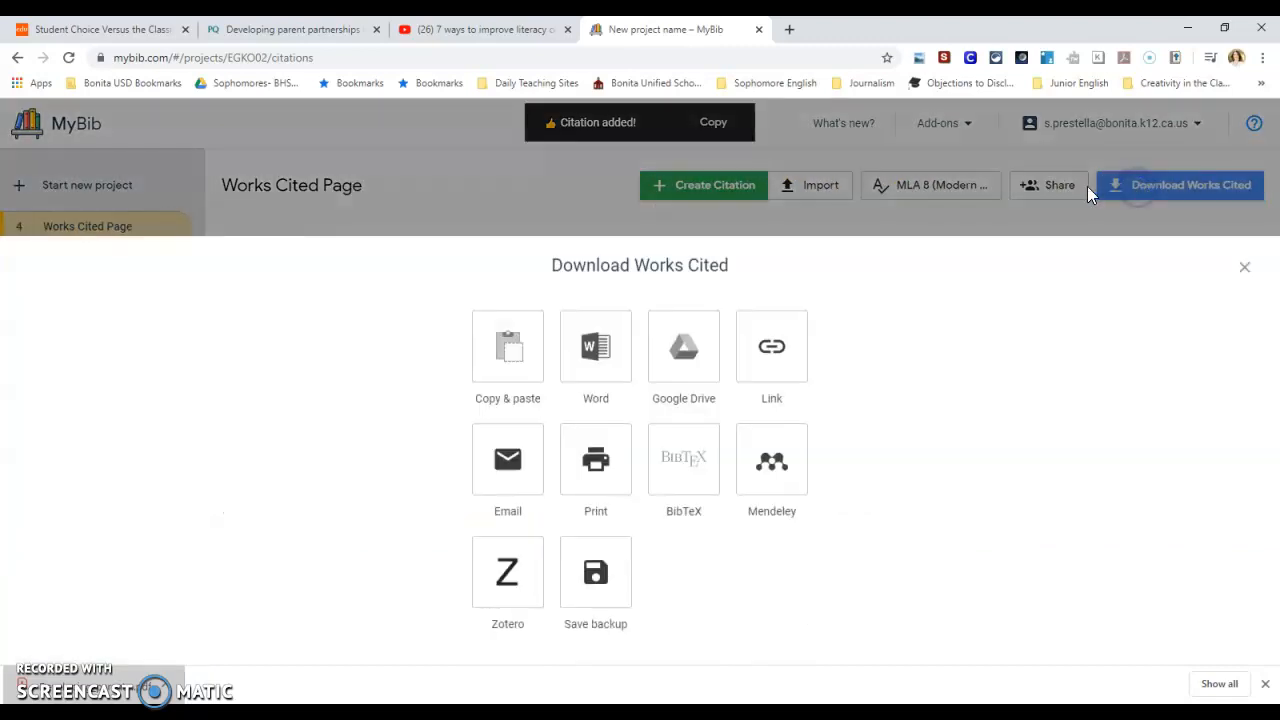
{"action": "left_click", "coordinate": [503, 208]}
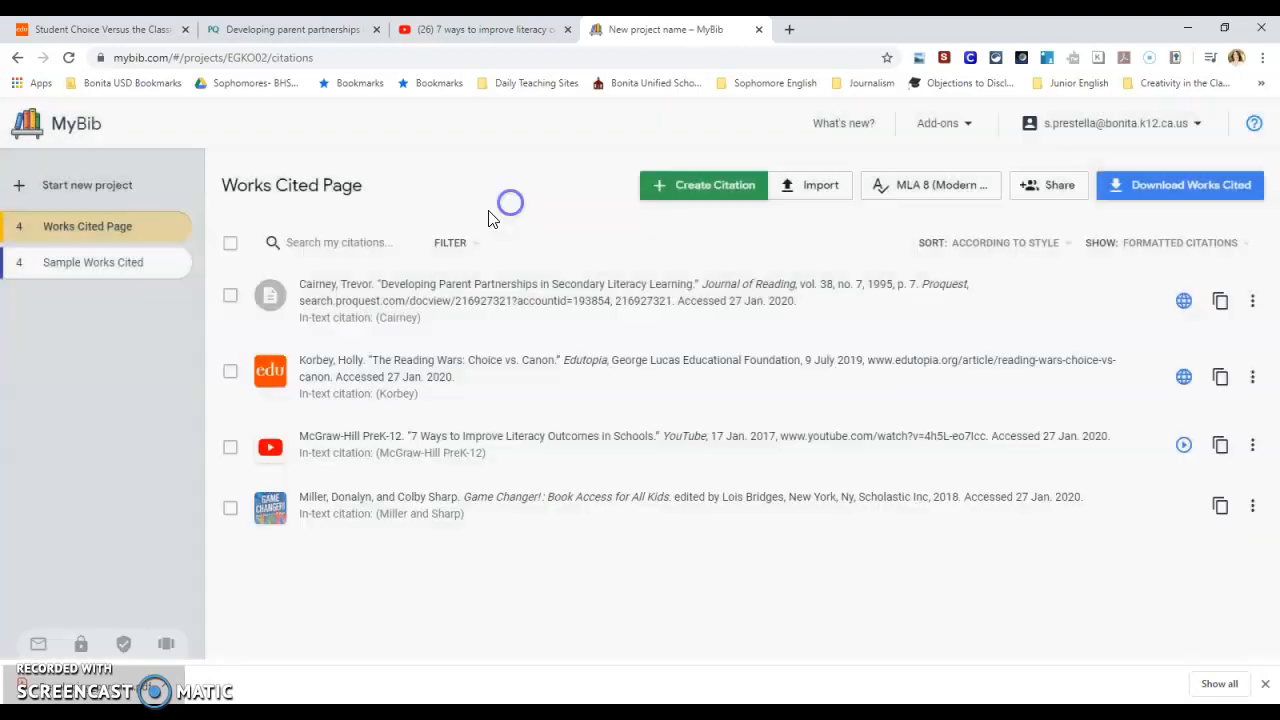
{"action": "left_click", "coordinate": [230, 245]}
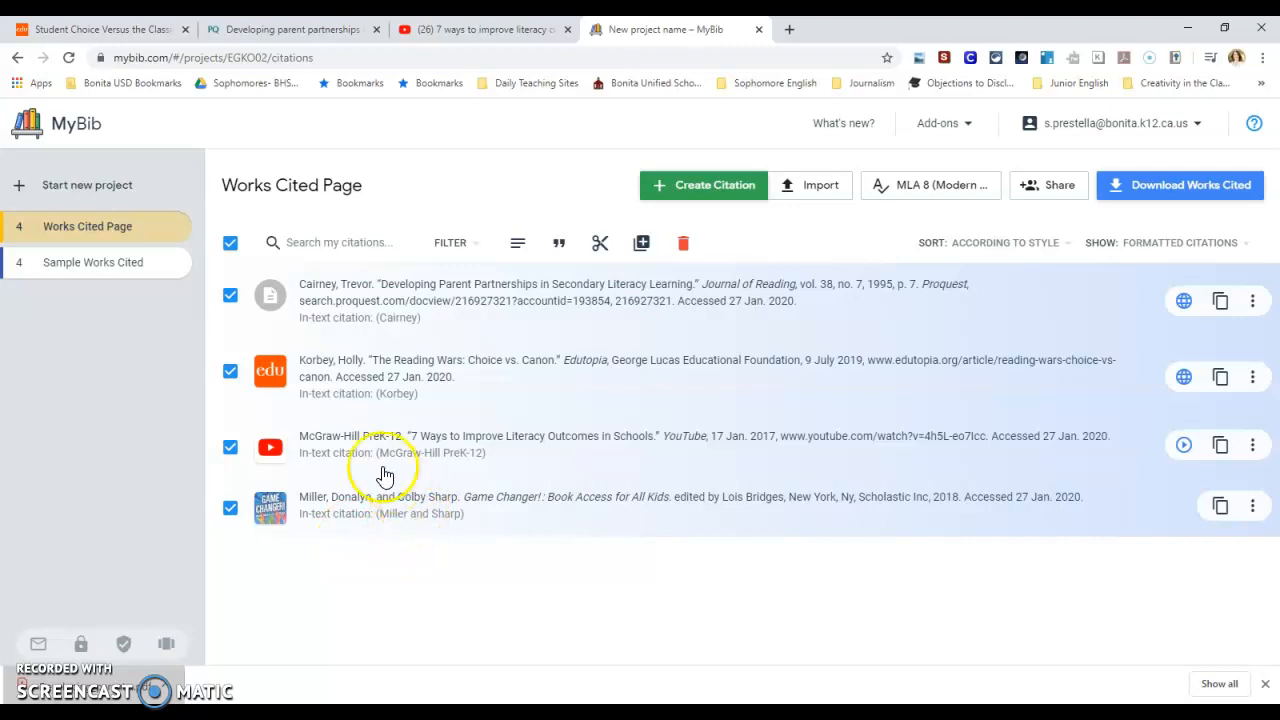
{"action": "left_click", "coordinate": [1166, 184]}
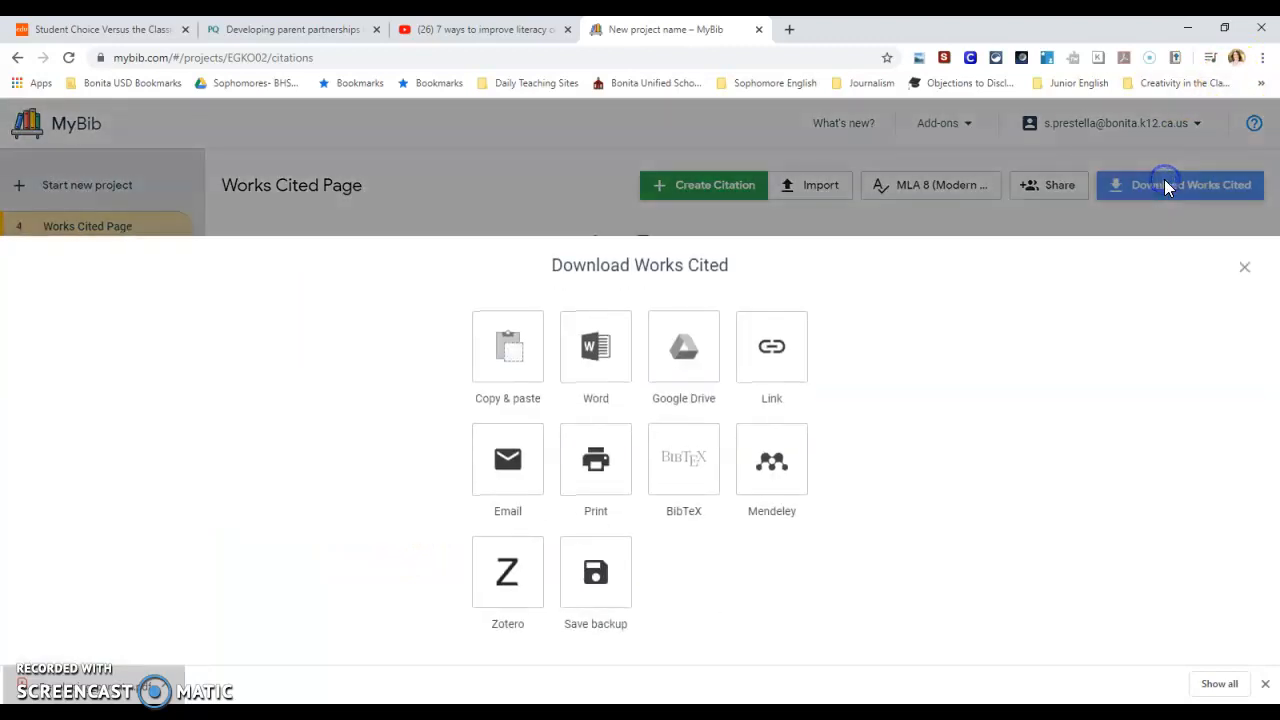
{"action": "left_click", "coordinate": [674, 366]}
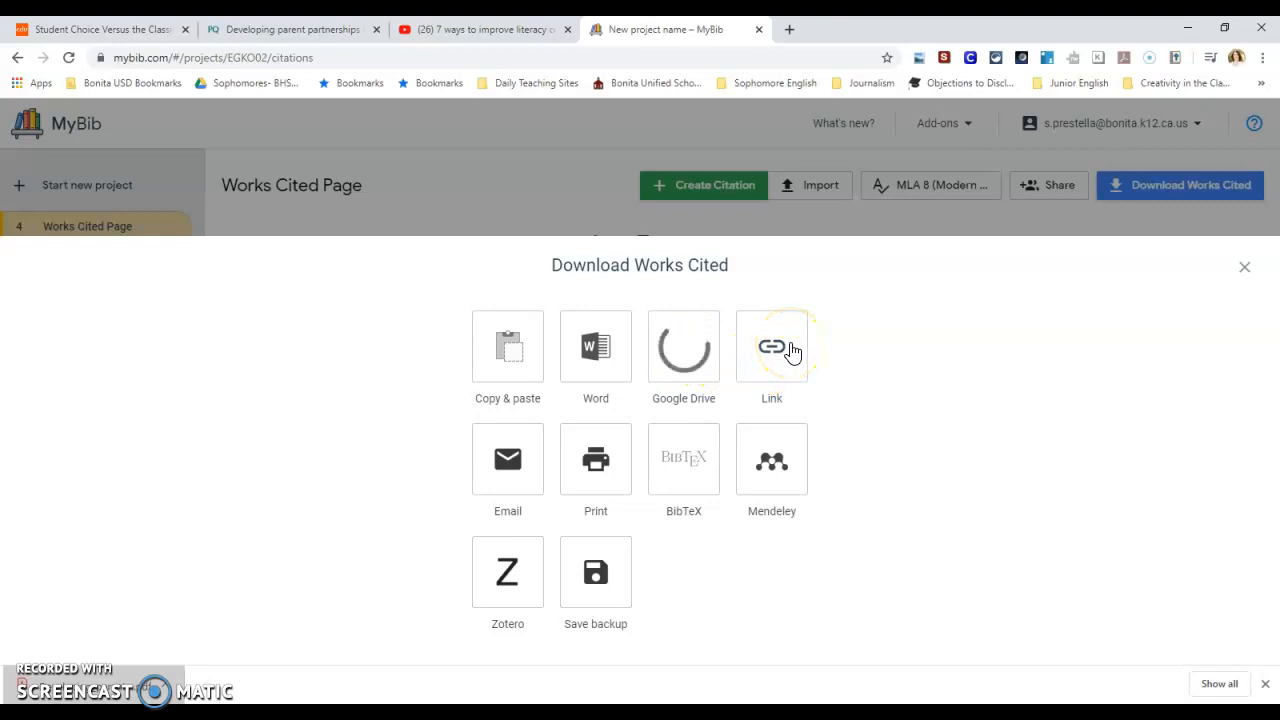
{"action": "left_click", "coordinate": [705, 375]}
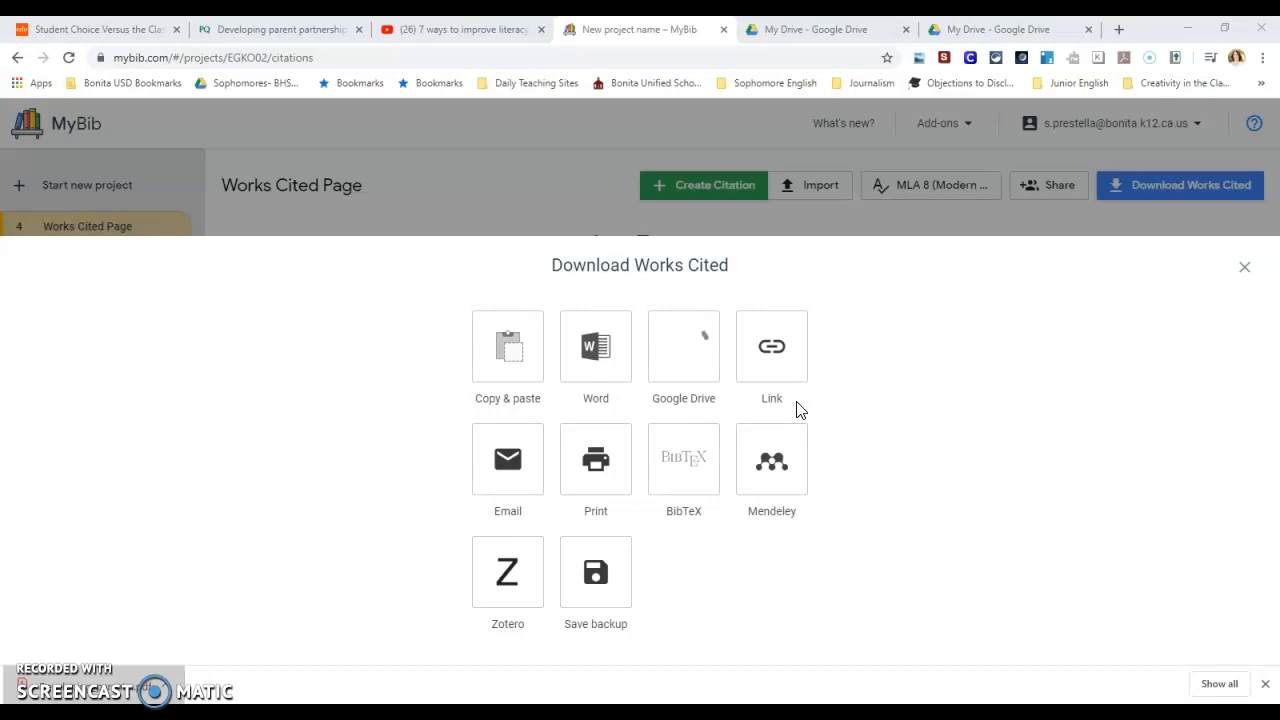
Step: Open the copy-and-paste version of the works cited and copy the whole bibliography to the clipboard
{"action": "left_click", "coordinate": [497, 343]}
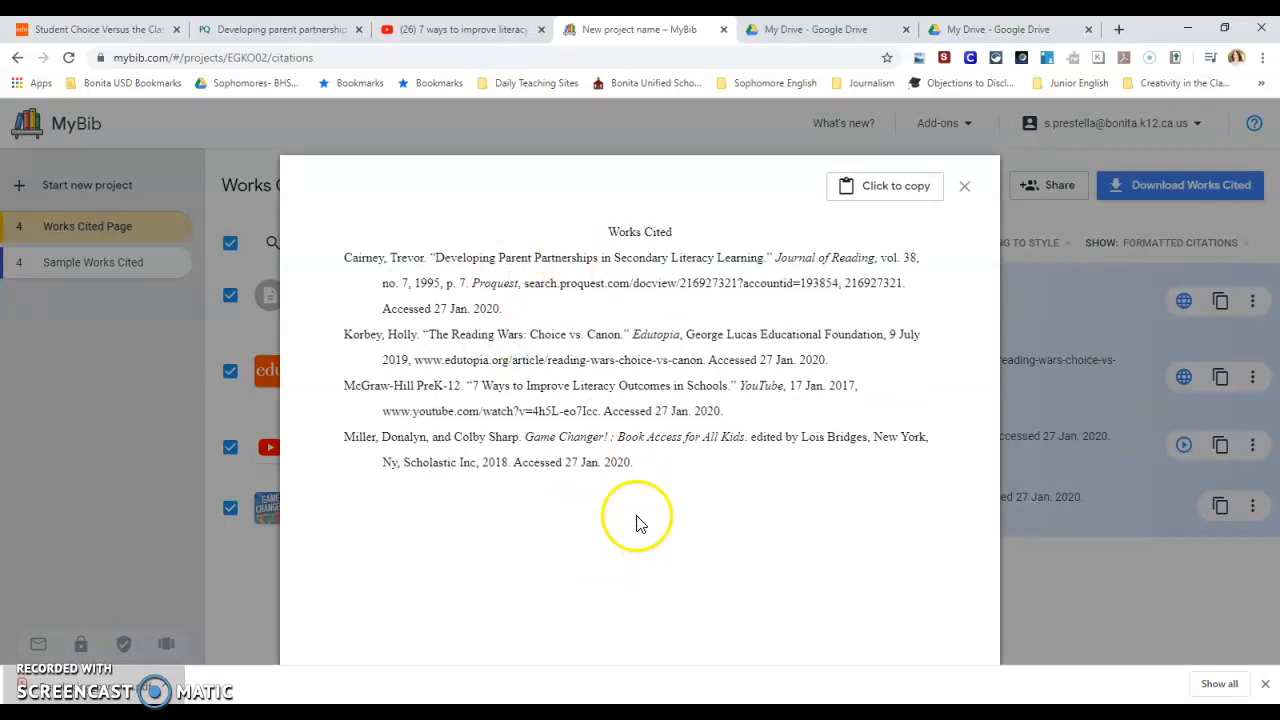
{"action": "left_click", "coordinate": [858, 186]}
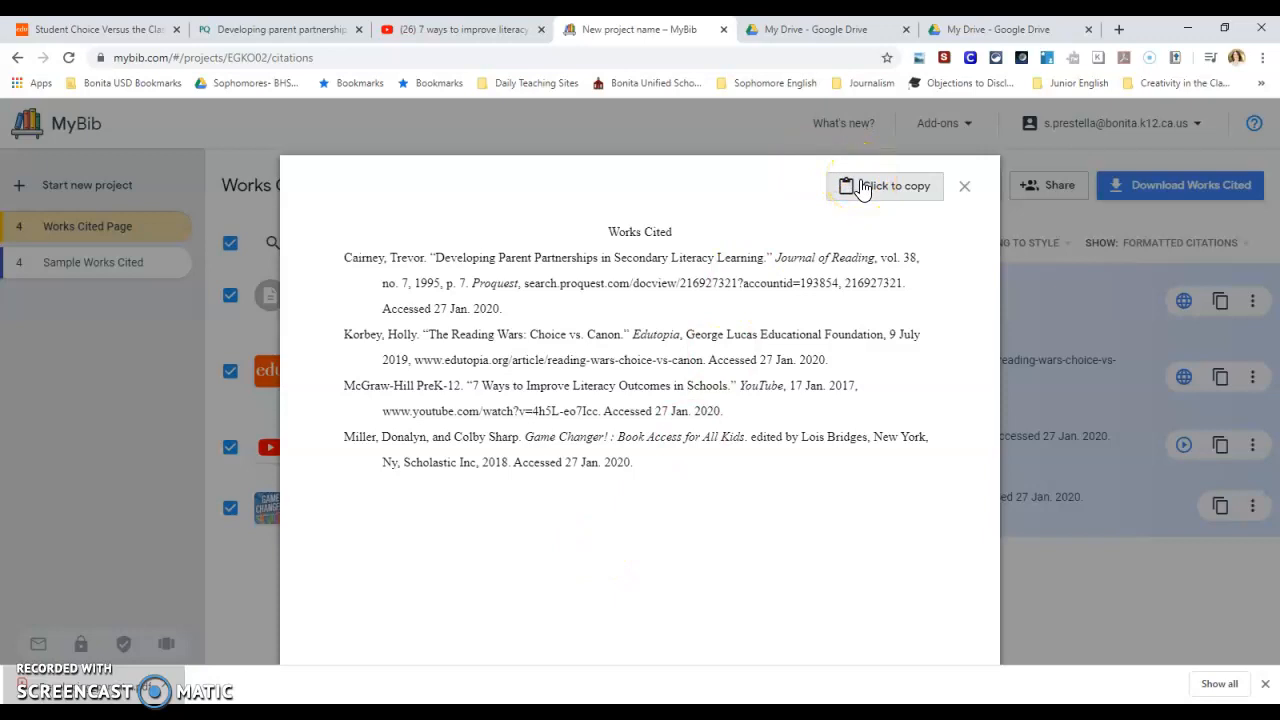
{"action": "left_click", "coordinate": [862, 188]}
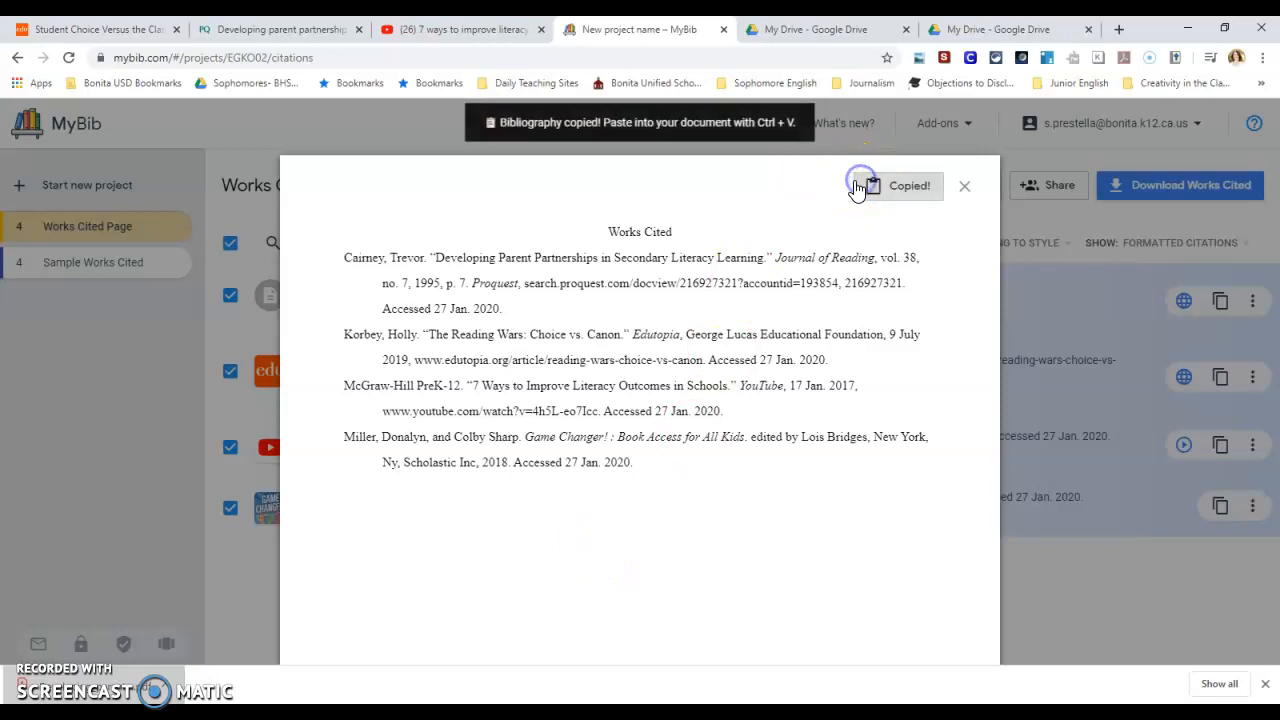
Step: Switch to Google Drive, create a blank Google Docs document and paste the copied works cited into it
{"action": "left_click", "coordinate": [810, 30]}
{"action": "left_click", "coordinate": [78, 184]}
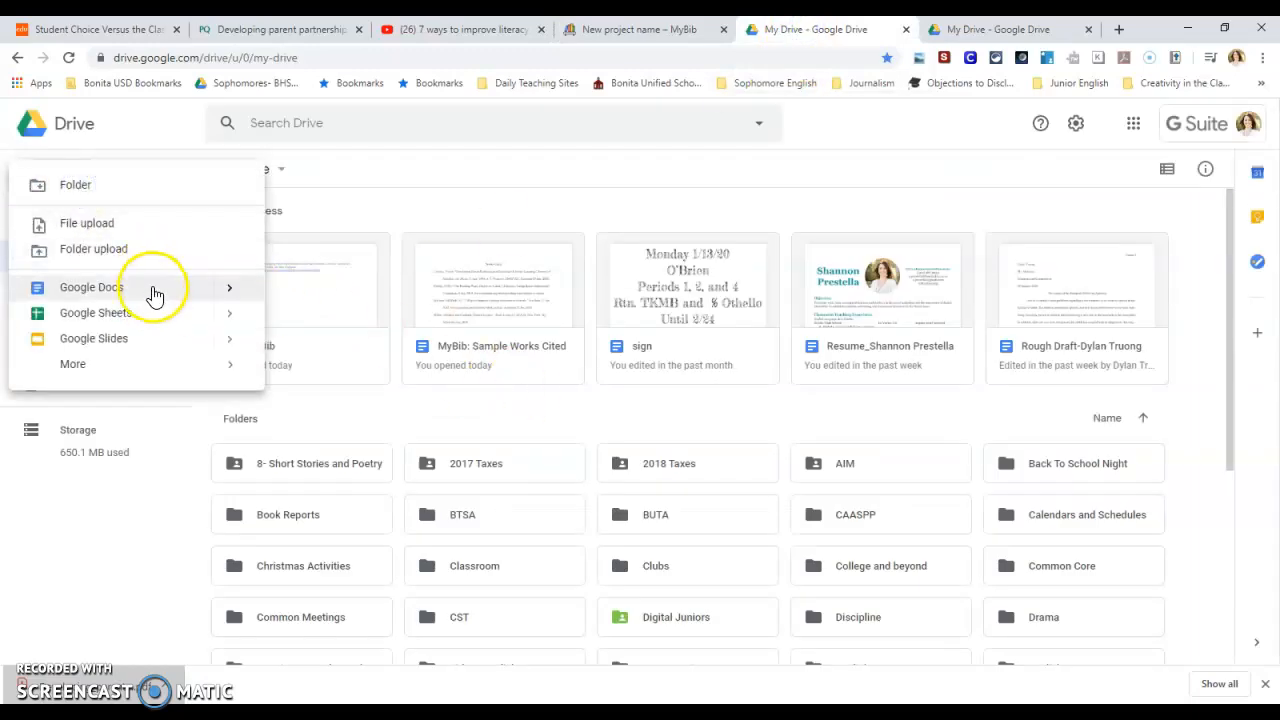
{"action": "mouse_move", "coordinate": [231, 298]}
{"action": "left_click", "coordinate": [306, 299]}
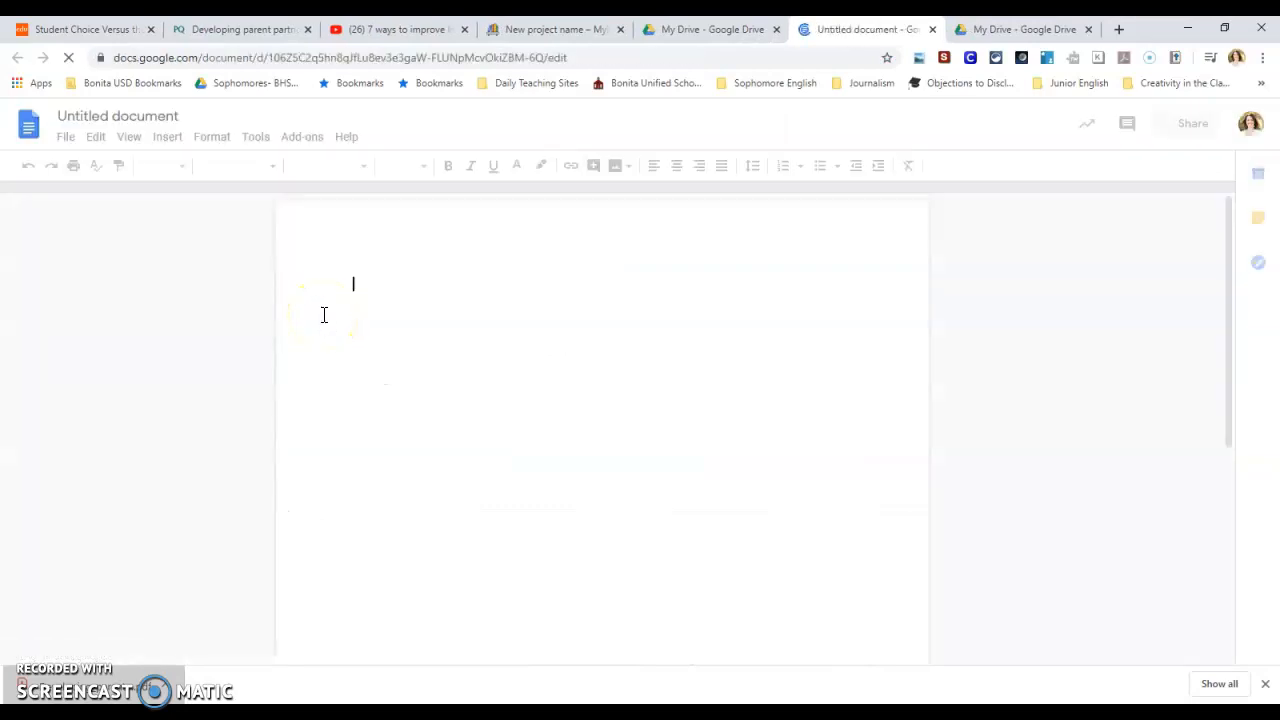
{"action": "right_click", "coordinate": [355, 284]}
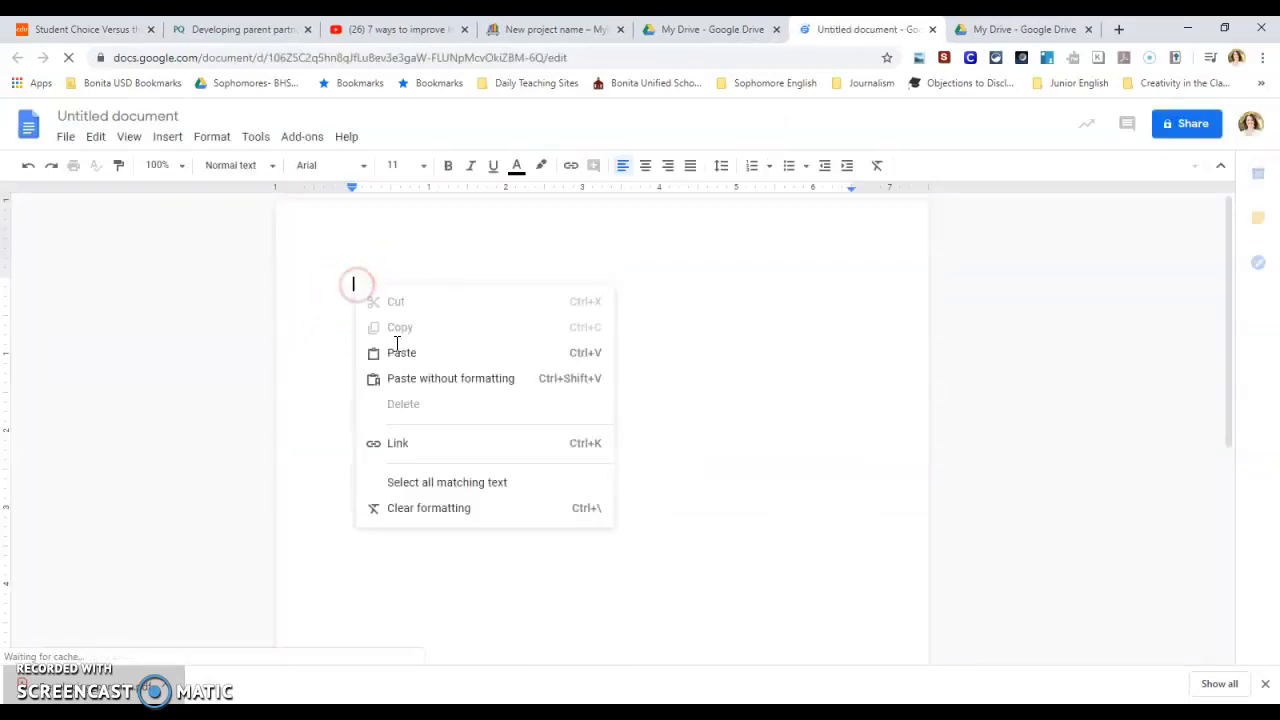
{"action": "left_click", "coordinate": [400, 352]}
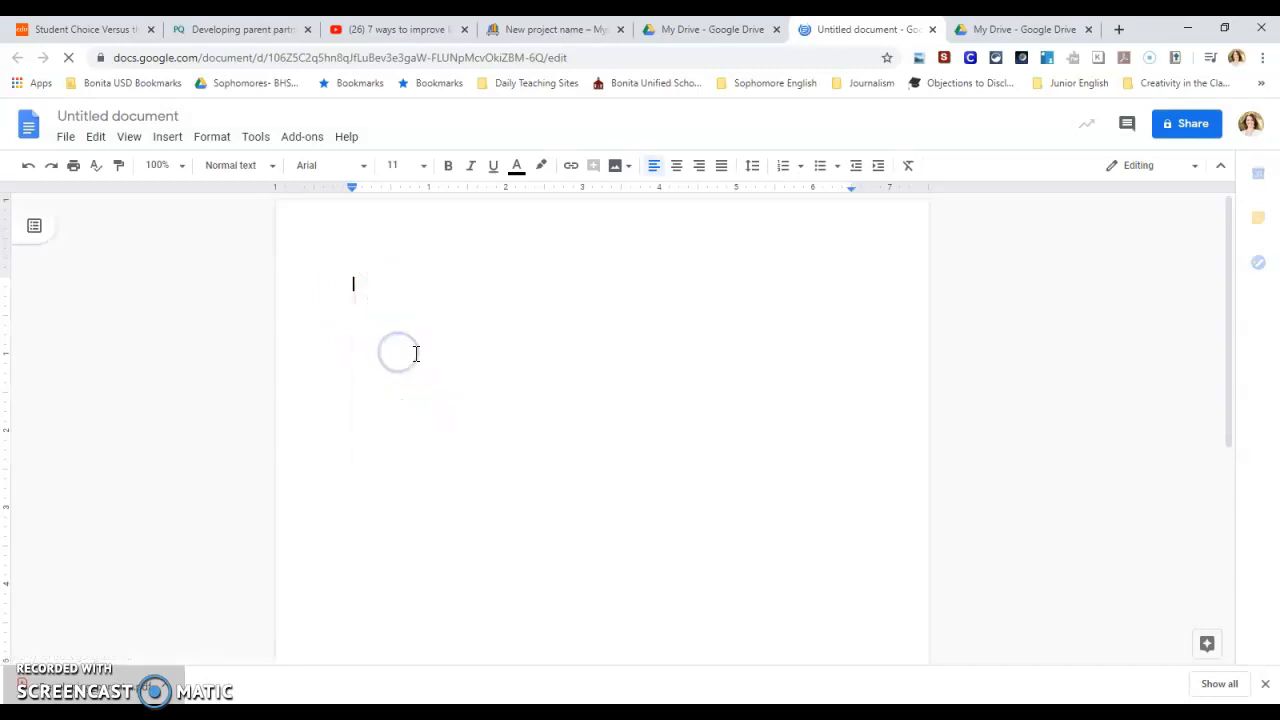
{"action": "scroll", "coordinate": [528, 443], "scroll_direction": "up", "scroll_amount": 2}
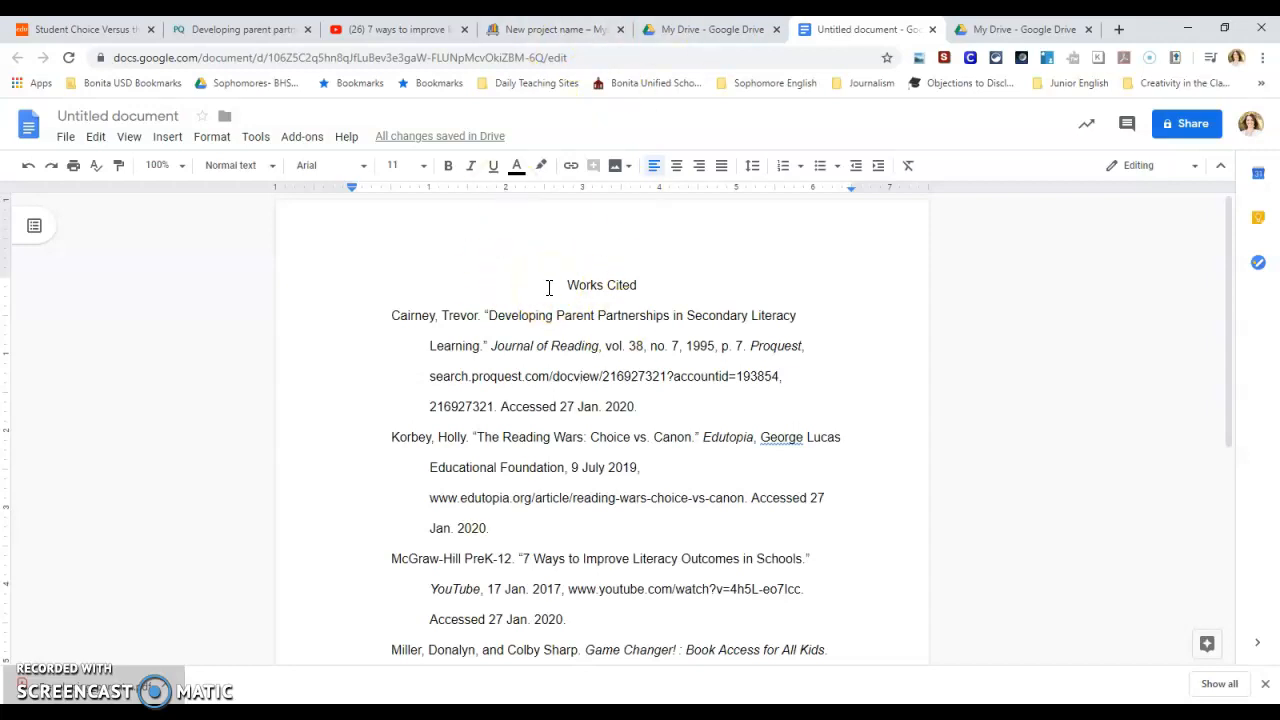
Step: Set the font of the entire works cited document to Times New Roman at size 12
{"action": "key", "text": "ctrl+a"}
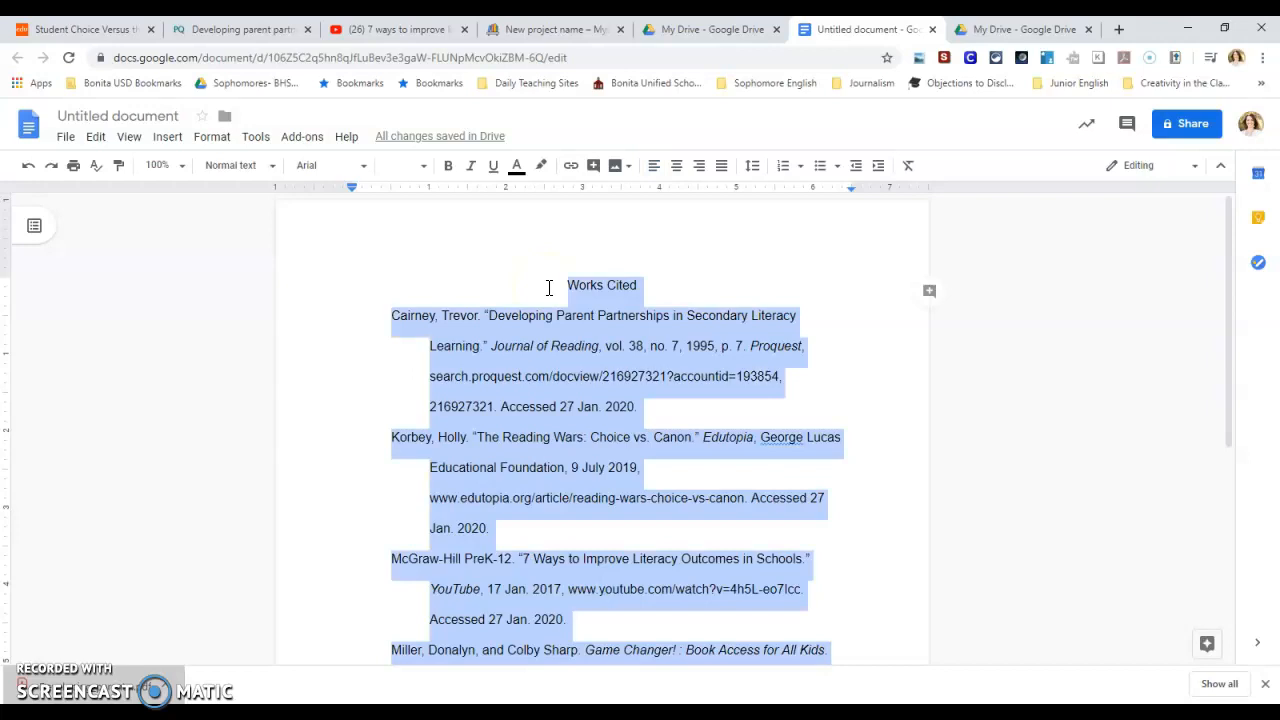
{"action": "left_click", "coordinate": [361, 172]}
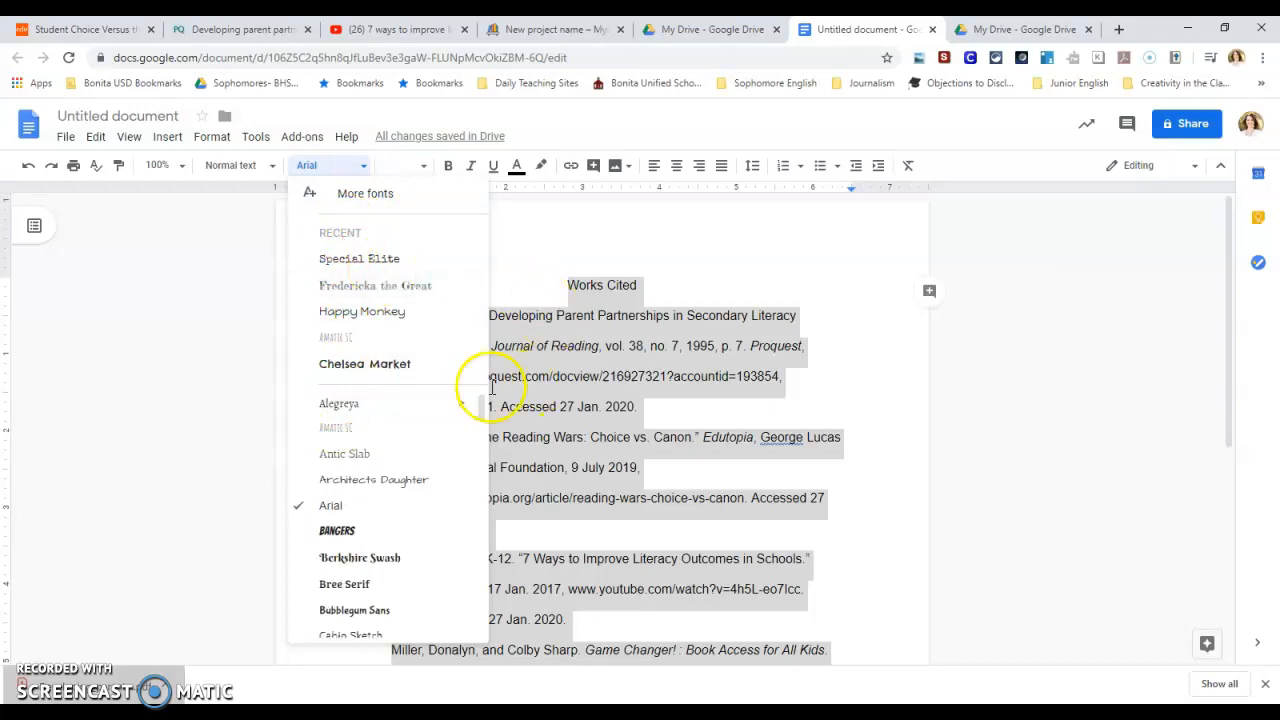
{"action": "left_click_drag", "start_coordinate": [480, 406], "coordinate": [478, 616]}
{"action": "left_click", "coordinate": [408, 495]}
{"action": "left_click", "coordinate": [424, 167]}
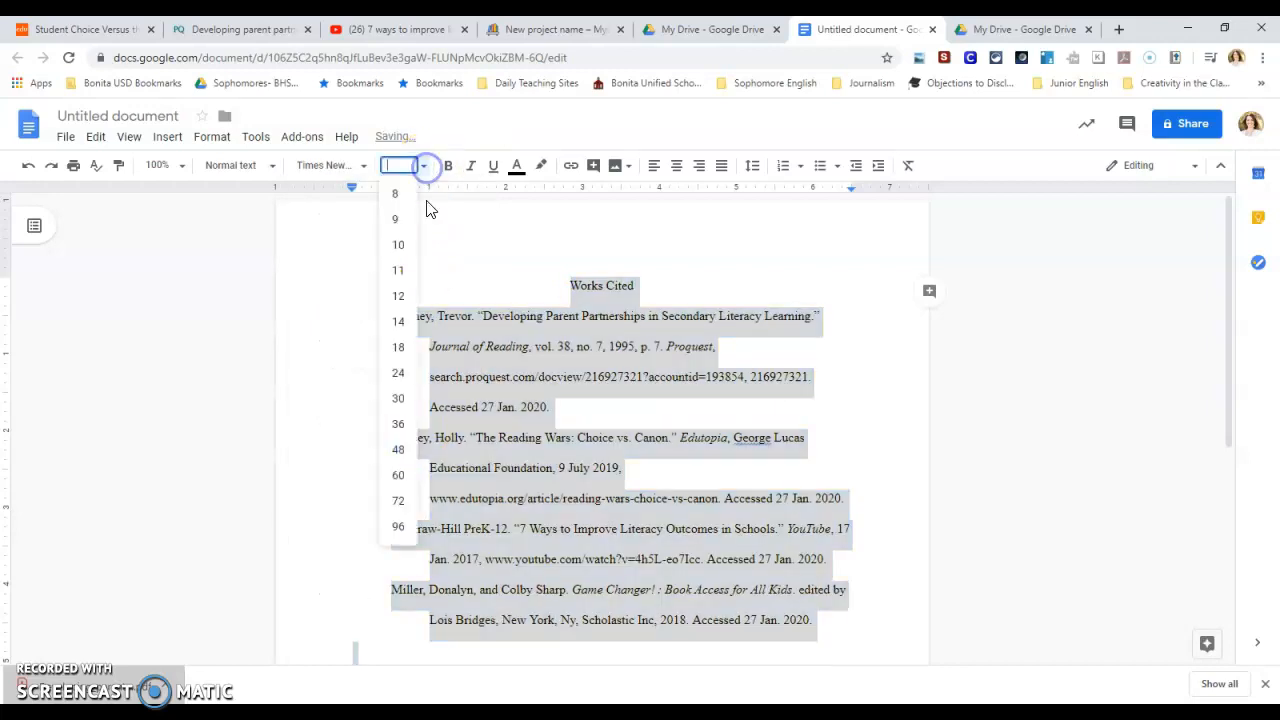
{"action": "left_click", "coordinate": [403, 296]}
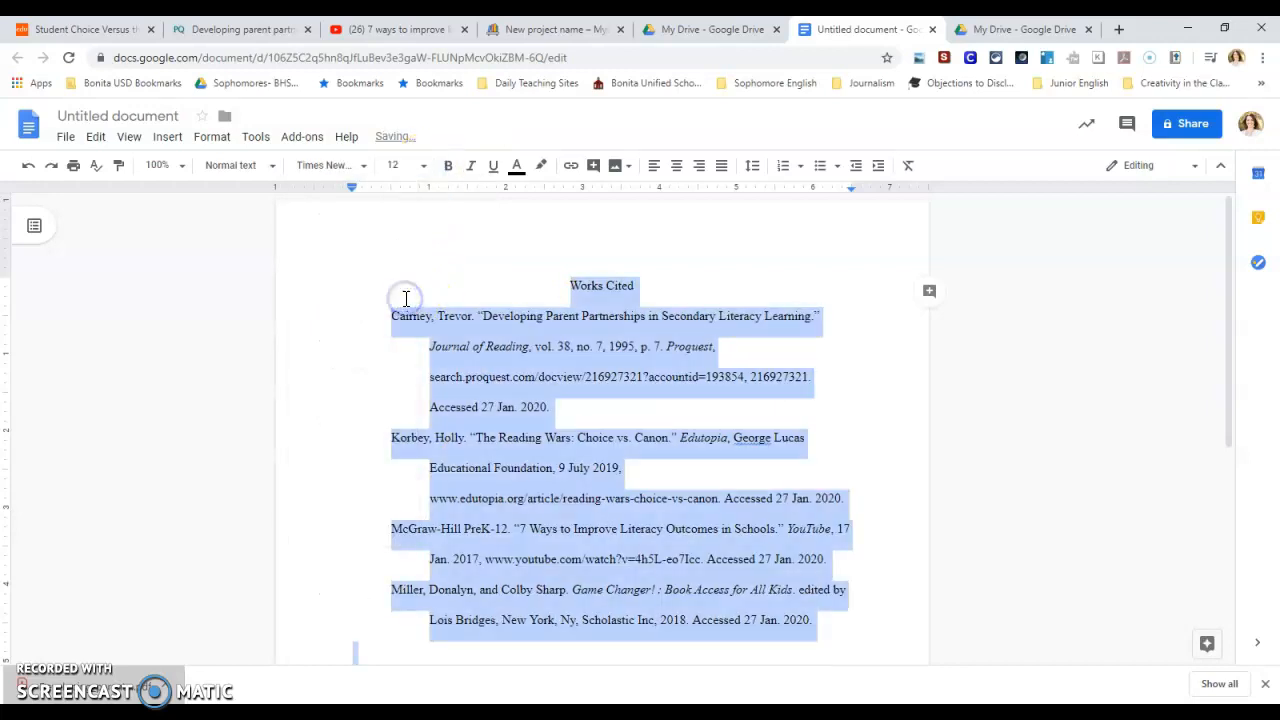
Step: Check the document's page setup margins, accept them unchanged, and look over the formatted works cited
{"action": "left_click", "coordinate": [63, 136]}
{"action": "left_click", "coordinate": [110, 618]}
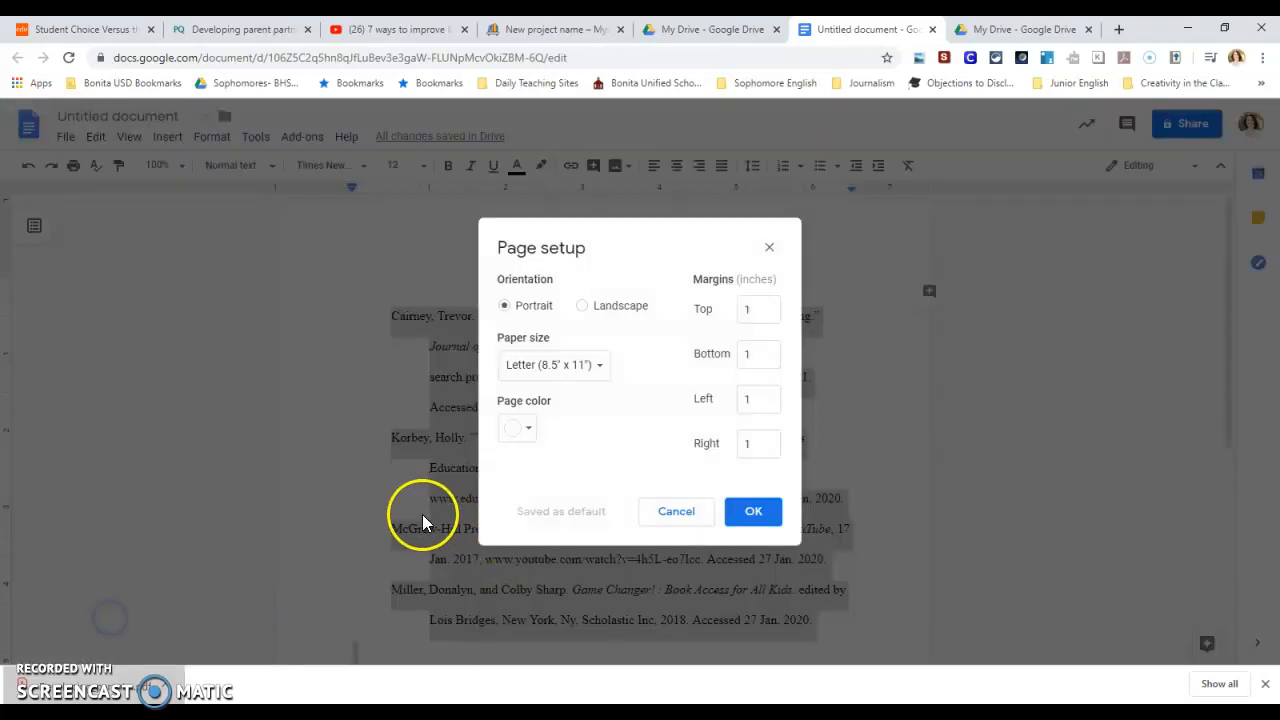
{"action": "left_click", "coordinate": [750, 512]}
{"action": "left_click", "coordinate": [857, 443]}
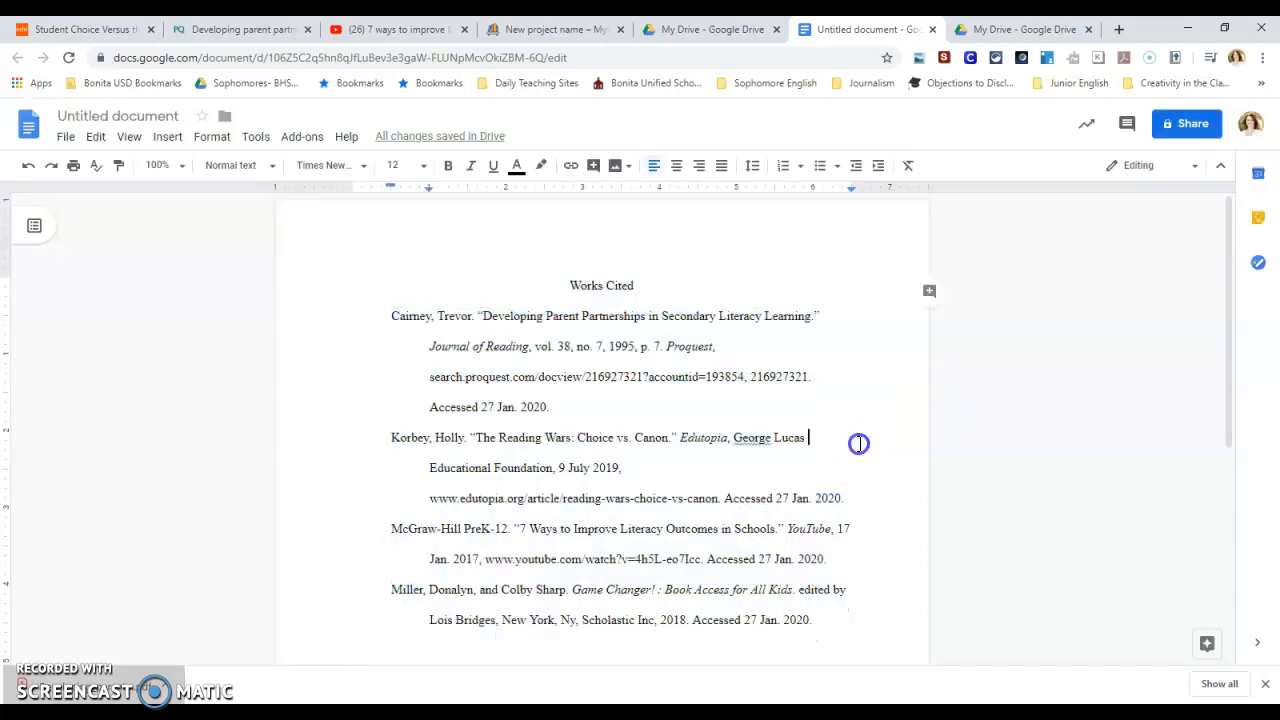
{"action": "scroll", "coordinate": [857, 443], "scroll_direction": "down", "scroll_amount": 3}
{"action": "scroll", "coordinate": [600, 428], "scroll_direction": "up", "scroll_amount": 3}
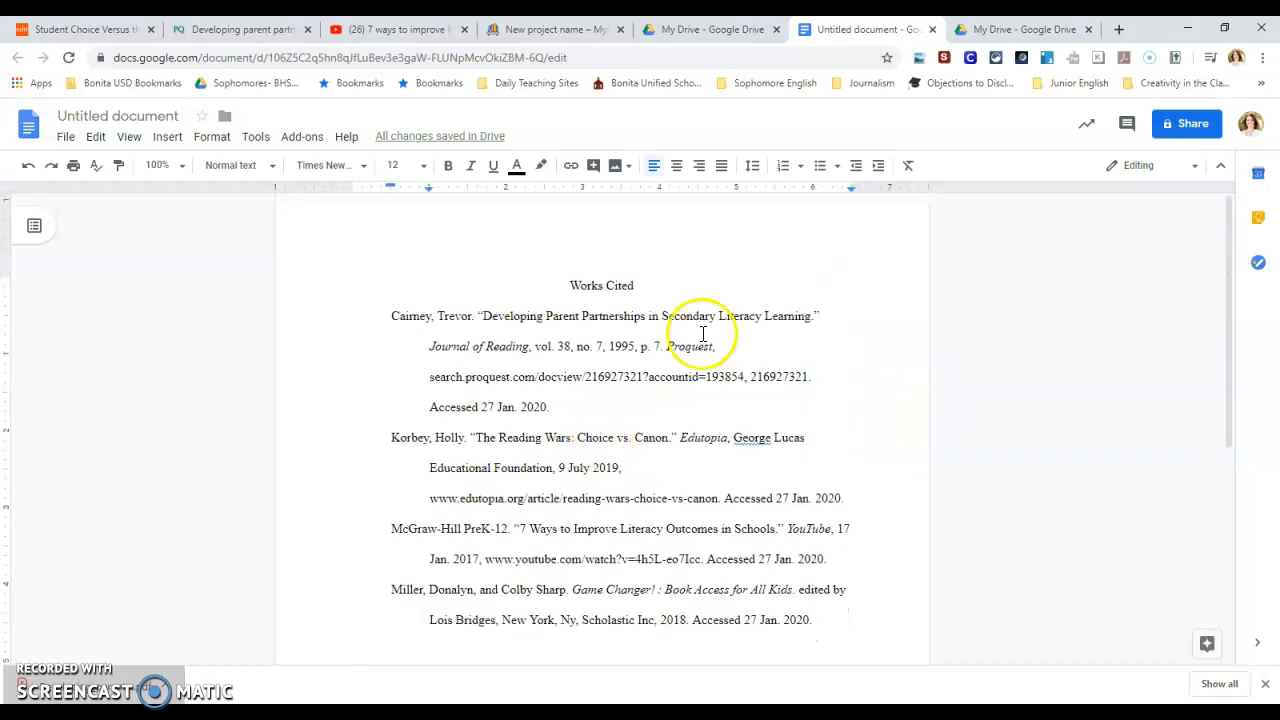
Step: Switch back to MyBib, close the bibliography copy view and return to the Works Cited Page project
{"action": "left_click", "coordinate": [1015, 30]}
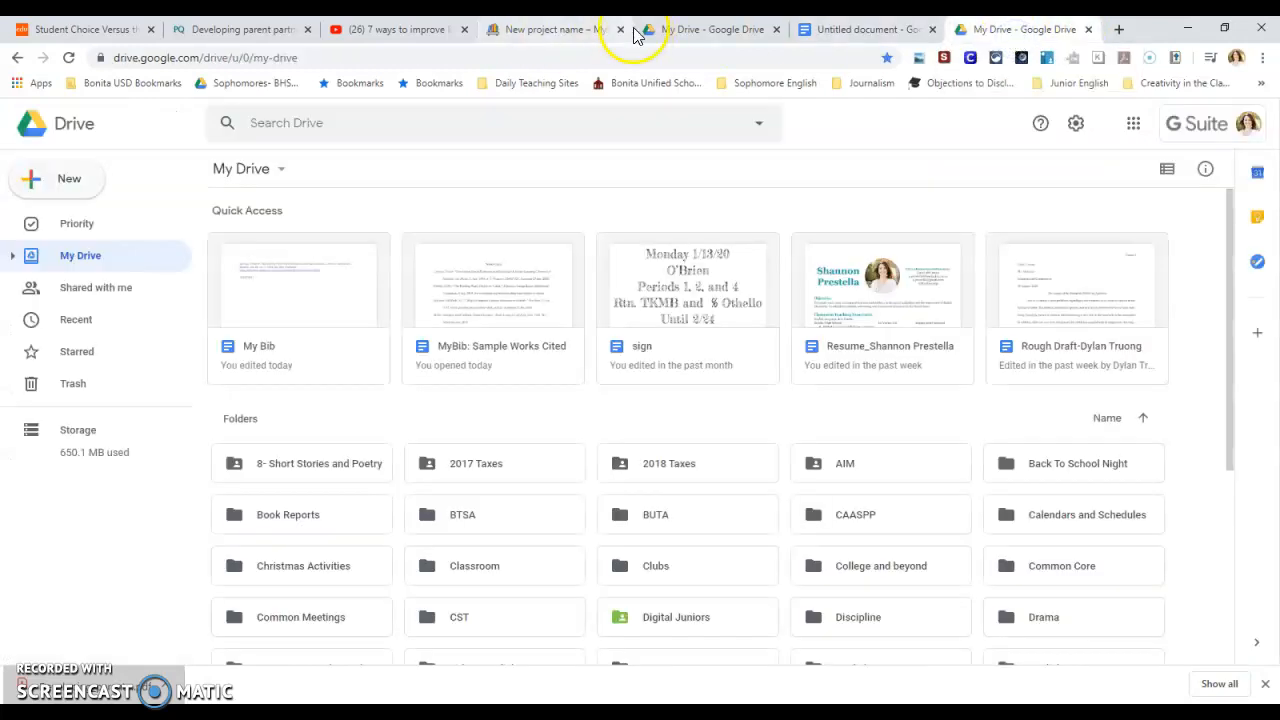
{"action": "left_click", "coordinate": [560, 29]}
{"action": "left_click", "coordinate": [965, 188]}
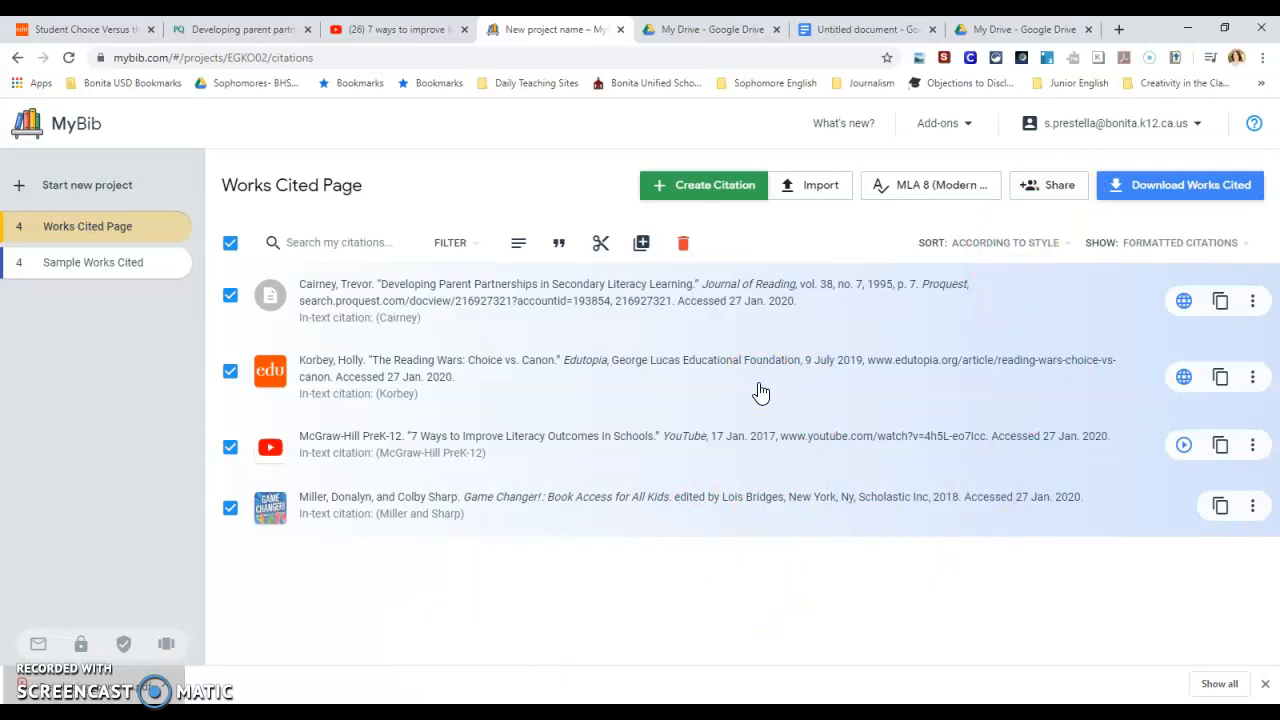
{"action": "left_click", "coordinate": [147, 235]}
{"action": "left_click", "coordinate": [34, 675]}
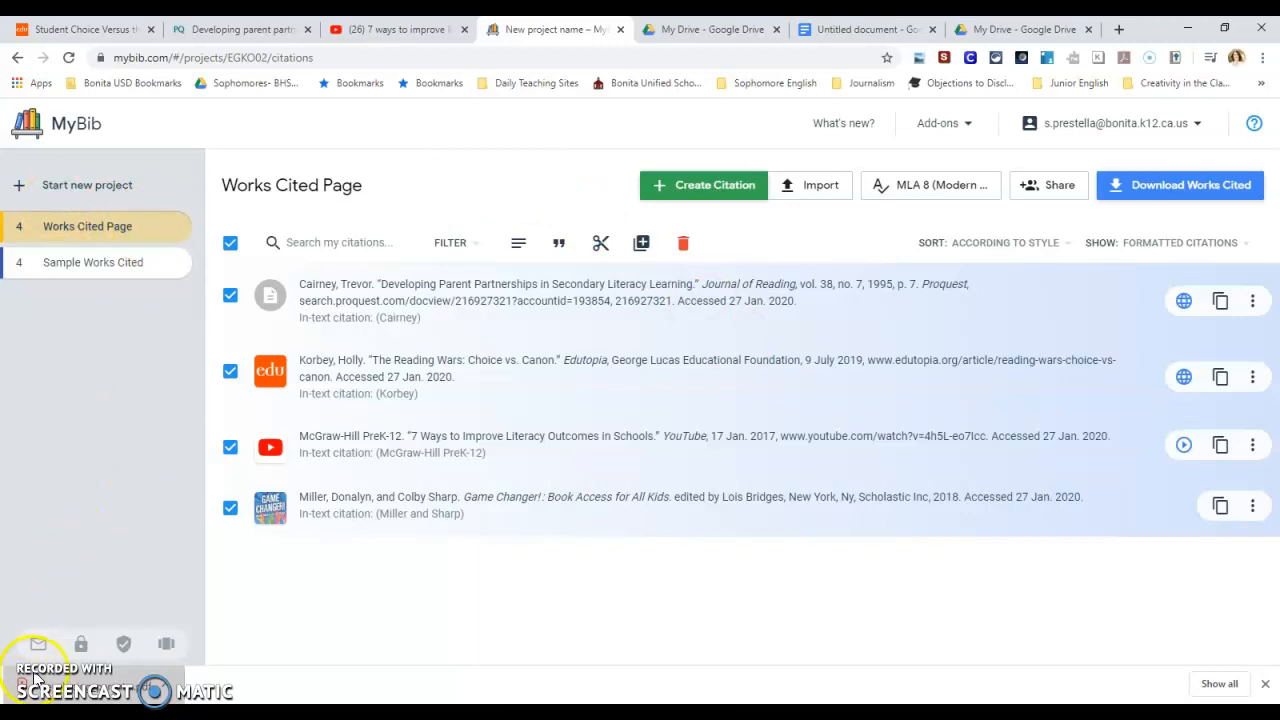